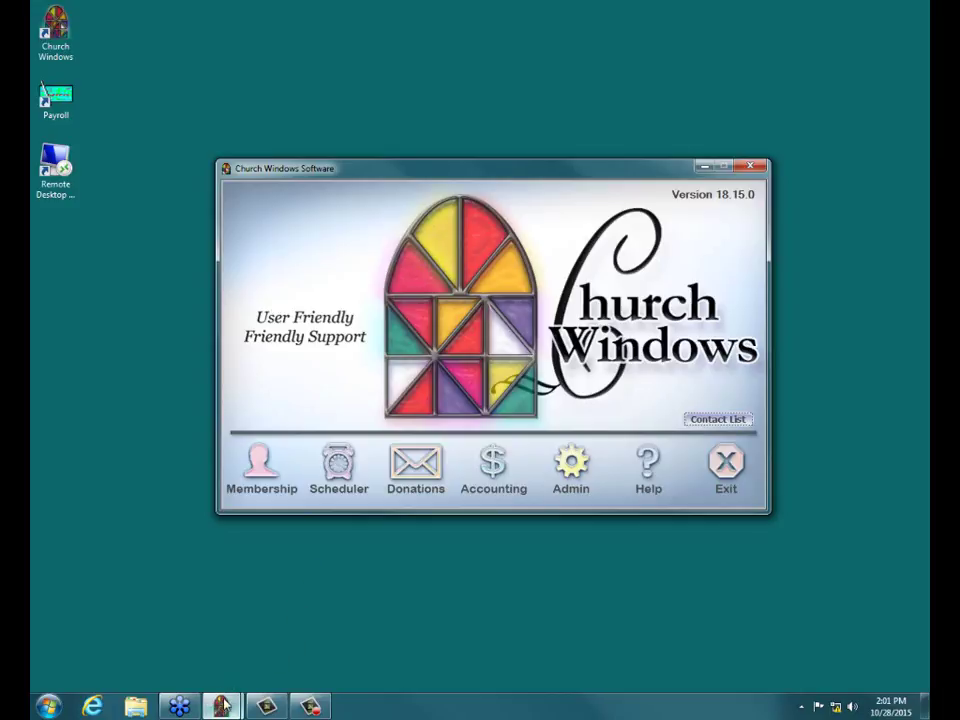
- Switch to the Donations window, start entering donations and open the unposted 10/28/2015 batch for editing
mouse_move(221, 705)
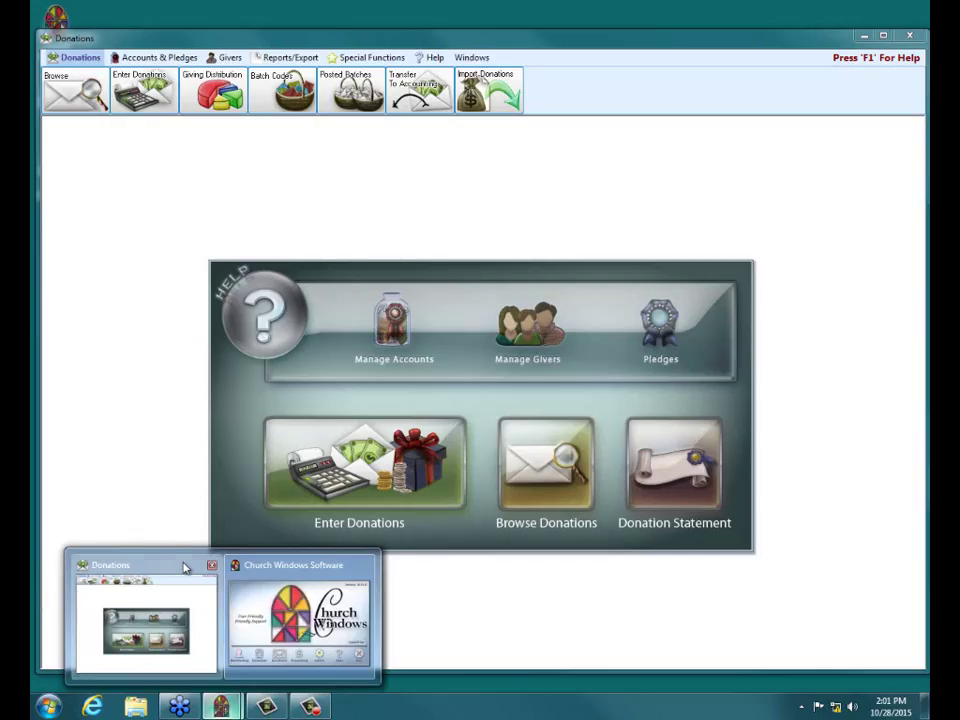
left_click(184, 569)
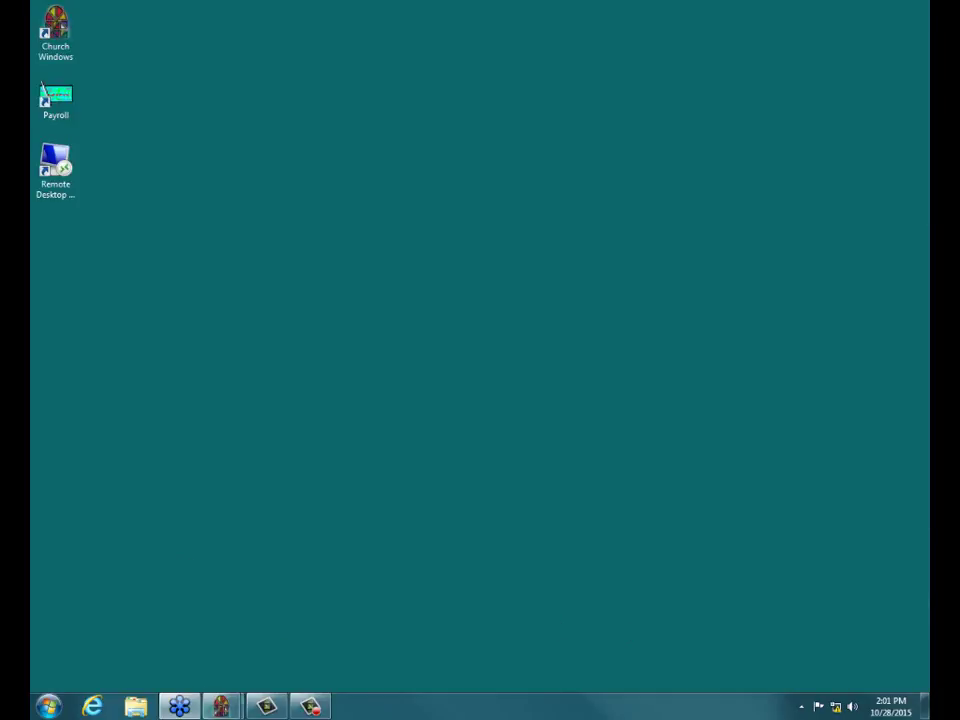
mouse_move(221, 705)
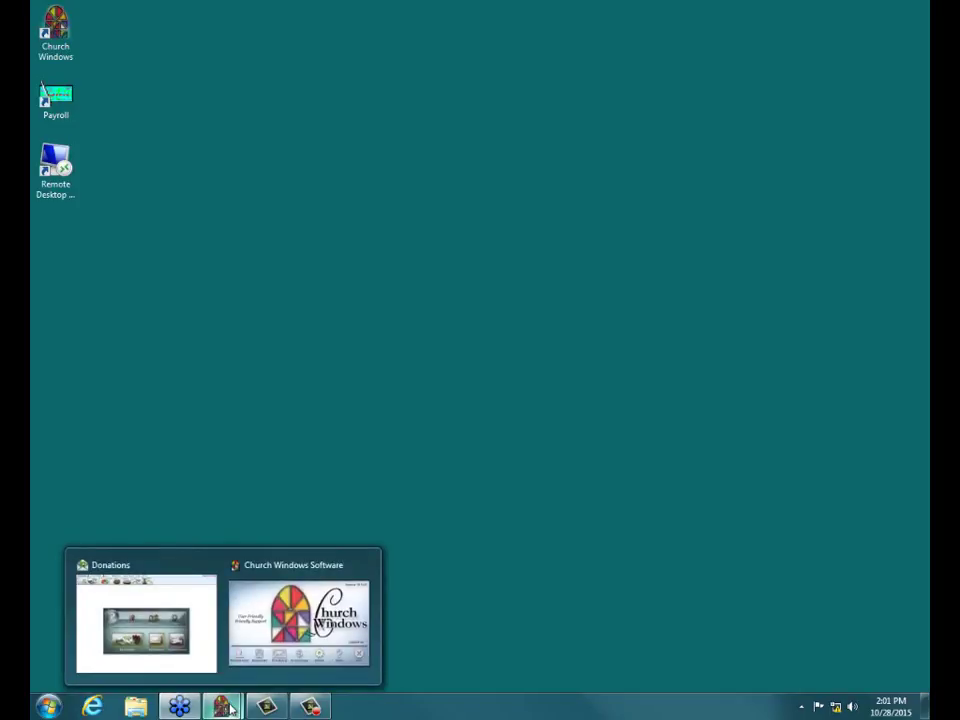
left_click(191, 568)
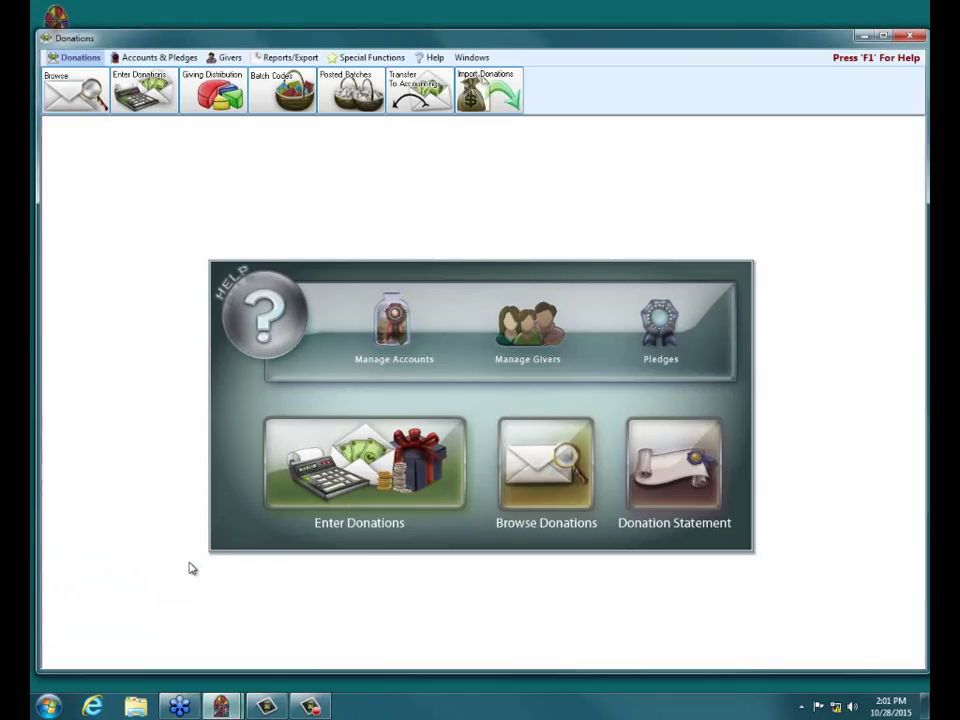
left_click(411, 455)
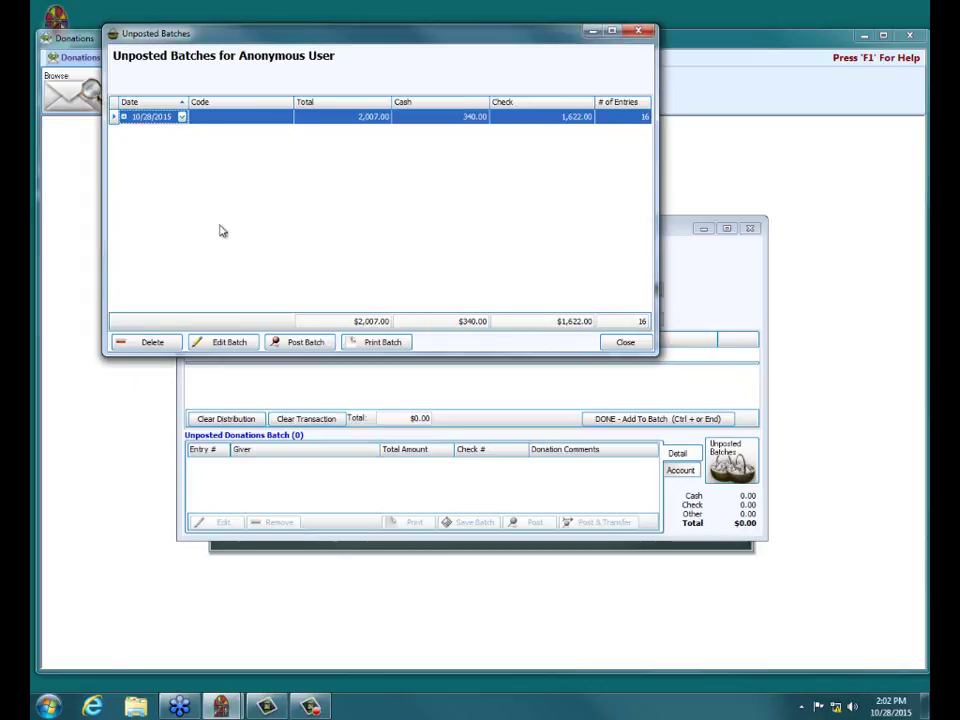
left_click(229, 342)
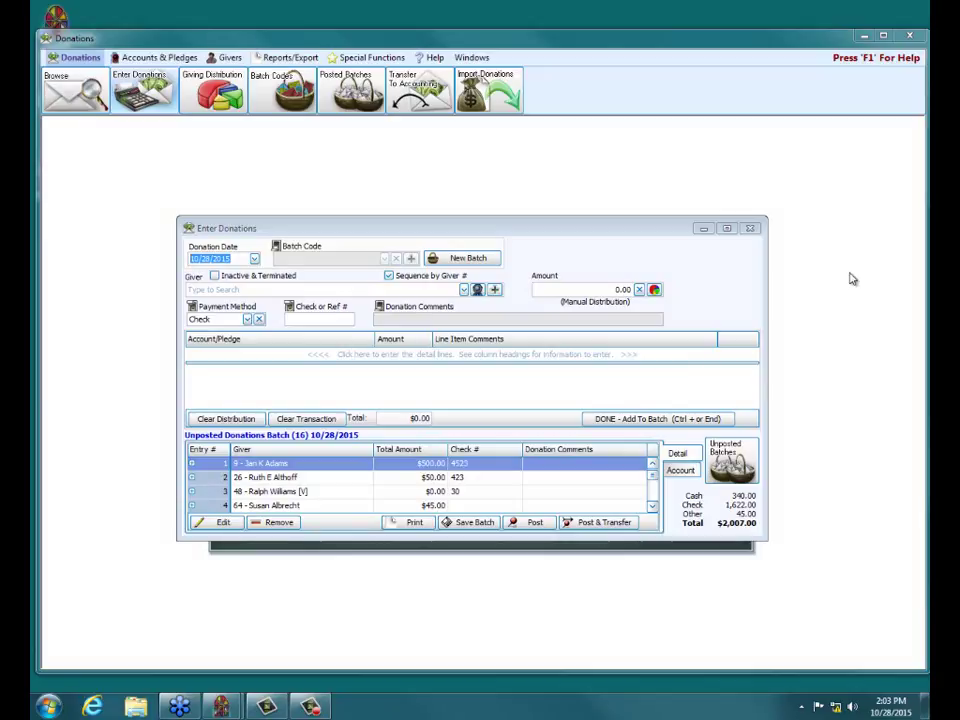
- Review the sorting and column options for the batch report by giver with detail shown, and preview it
left_click(676, 455)
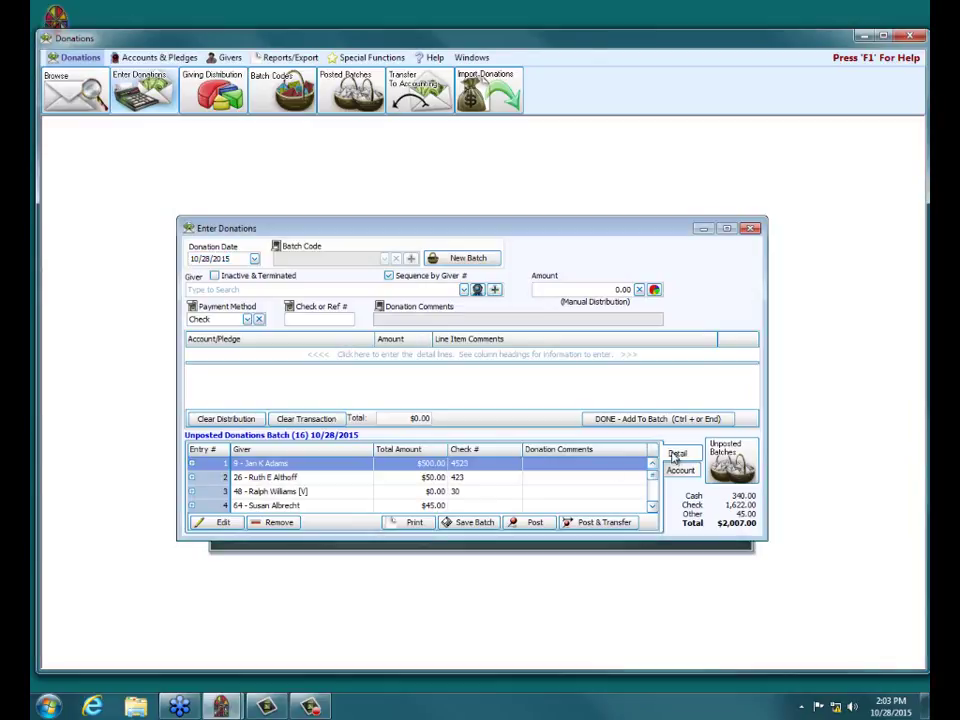
left_click(415, 523)
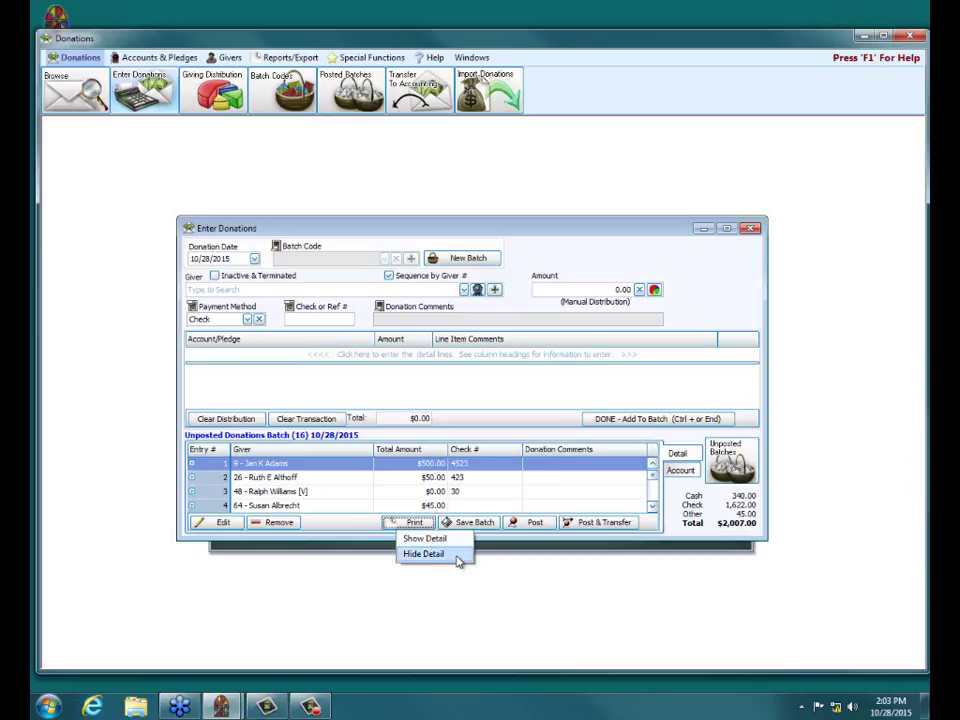
left_click(452, 539)
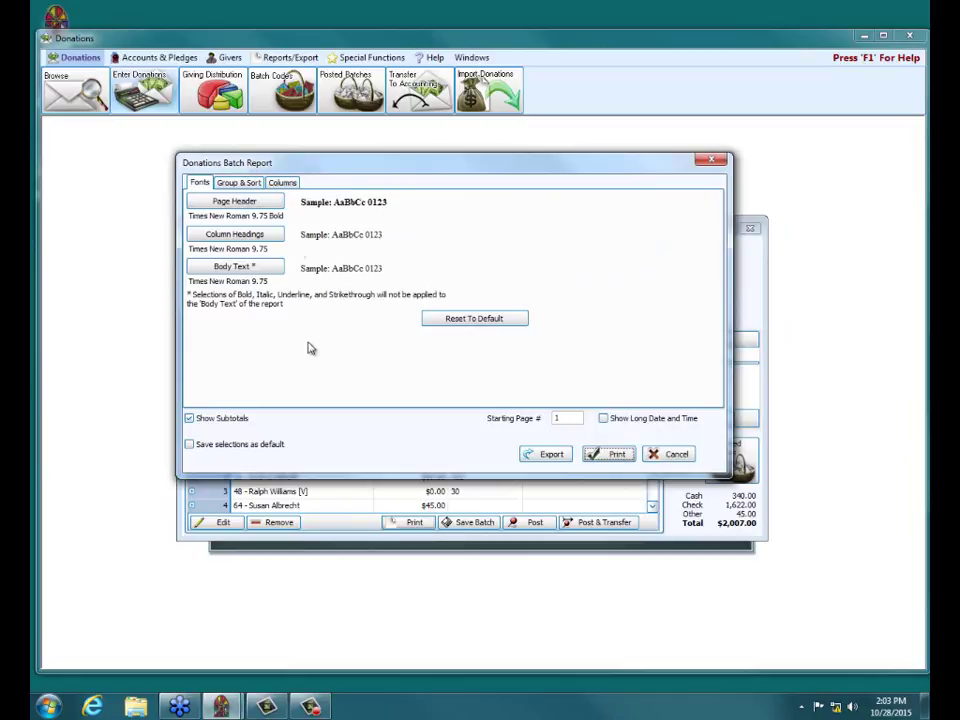
left_click(237, 184)
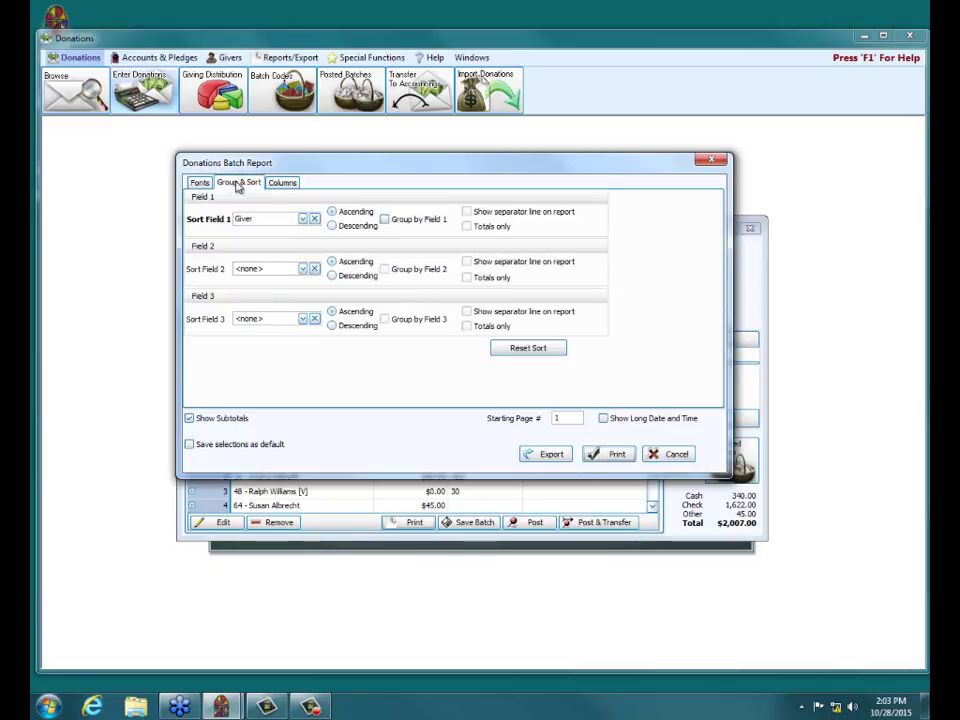
left_click(283, 183)
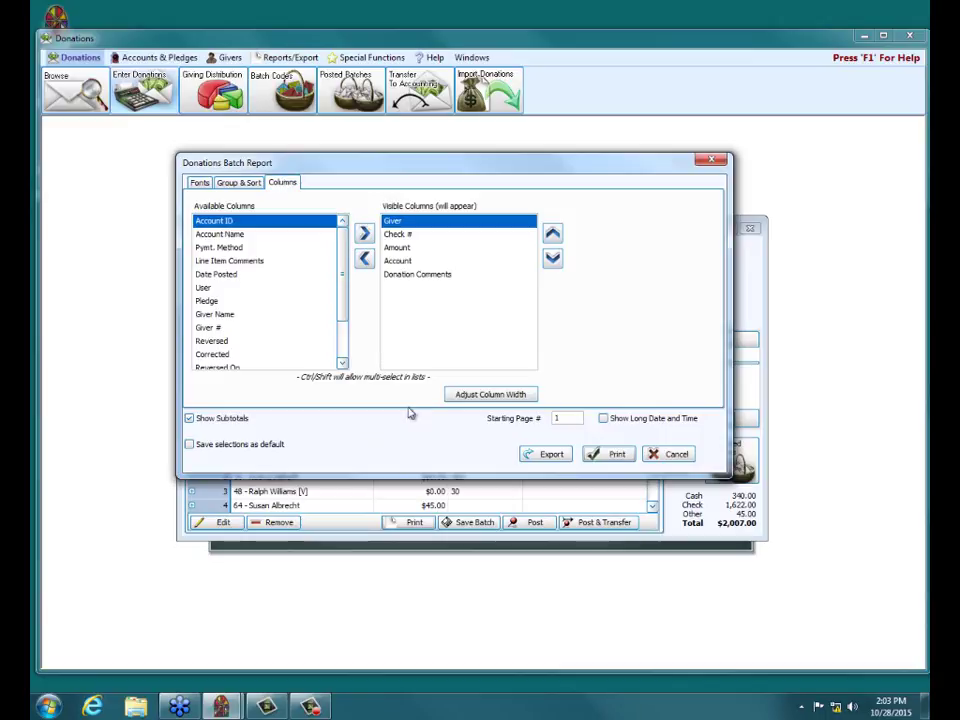
left_click(622, 454)
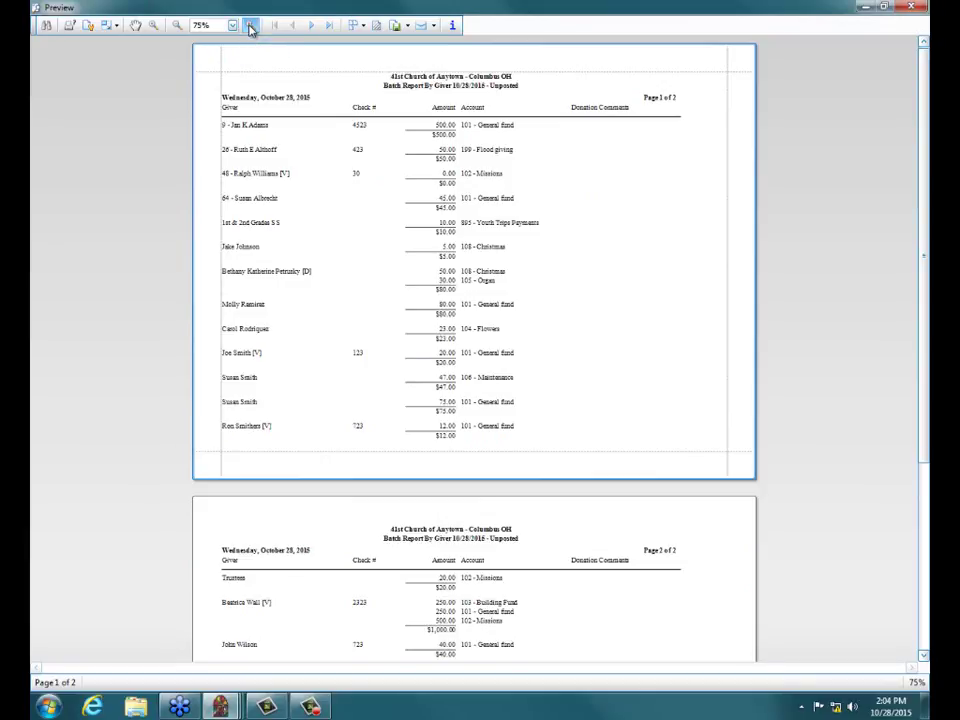
- Examine the heading and entries of the detailed giver report, and close the preview and report options
left_click(250, 26)
left_click(250, 26)
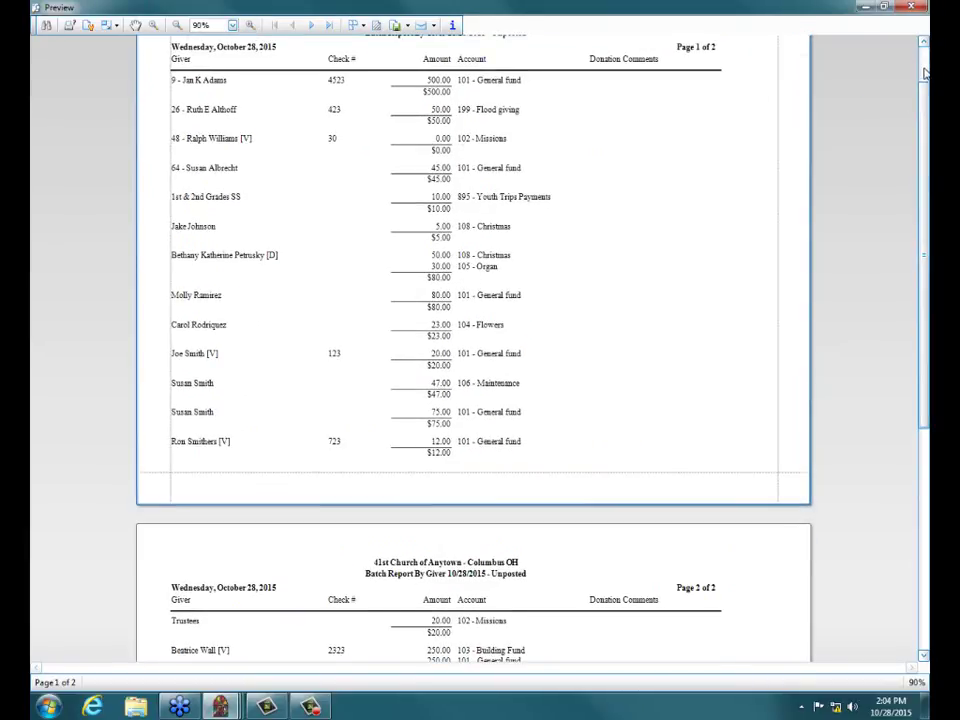
scroll(756, 92, "up", 1)
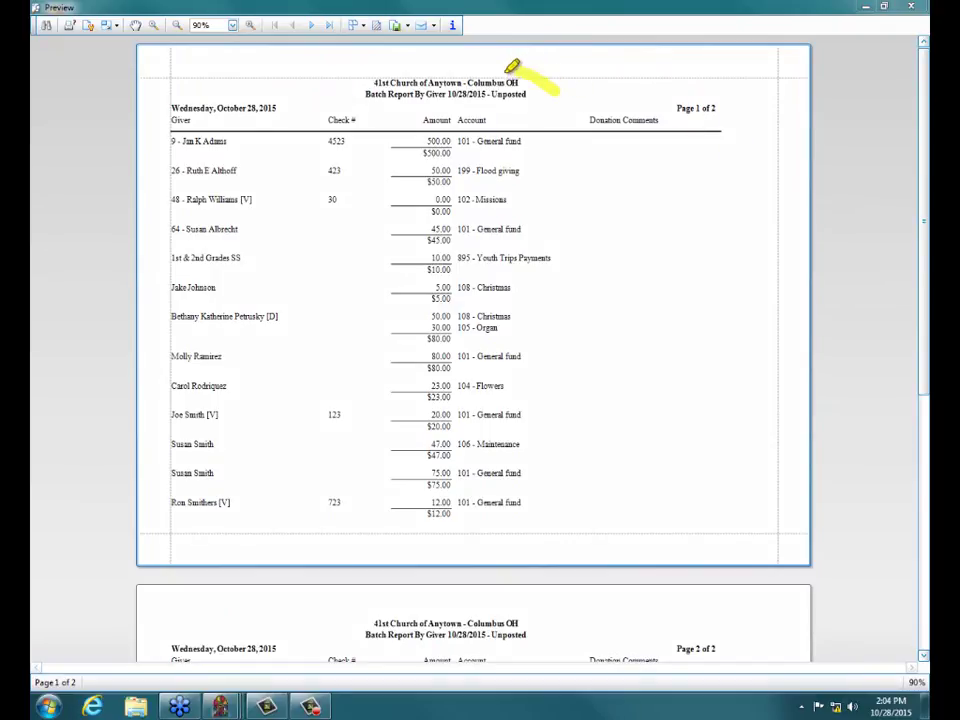
mouse_move(516, 75)
left_mouse_down()
mouse_move(487, 90)
mouse_move(555, 100)
mouse_move(543, 80)
left_mouse_up()
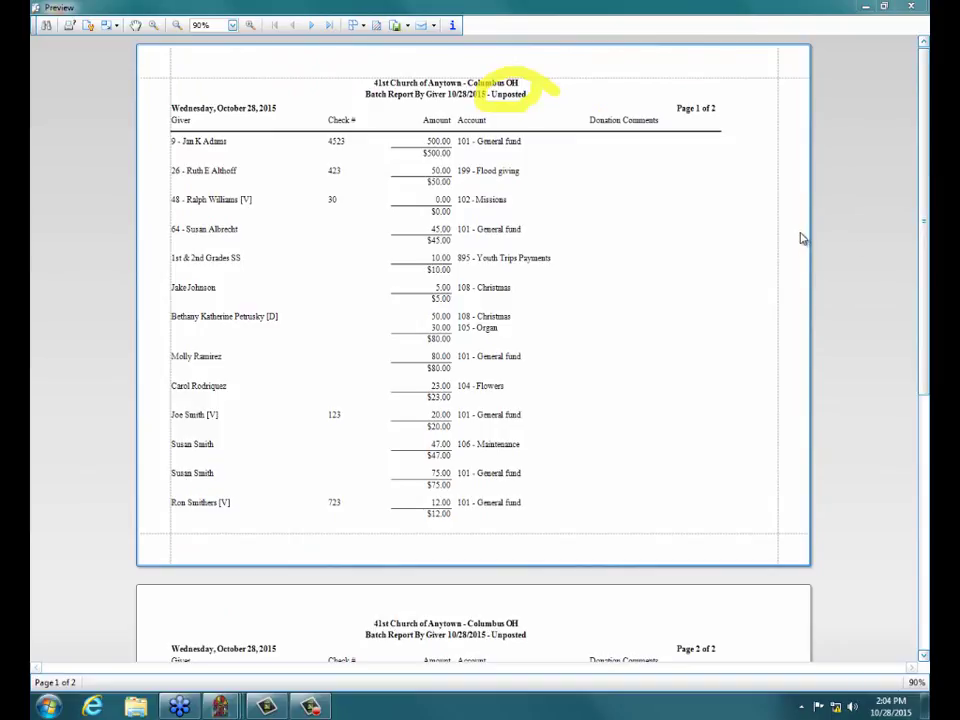
left_click(913, 12)
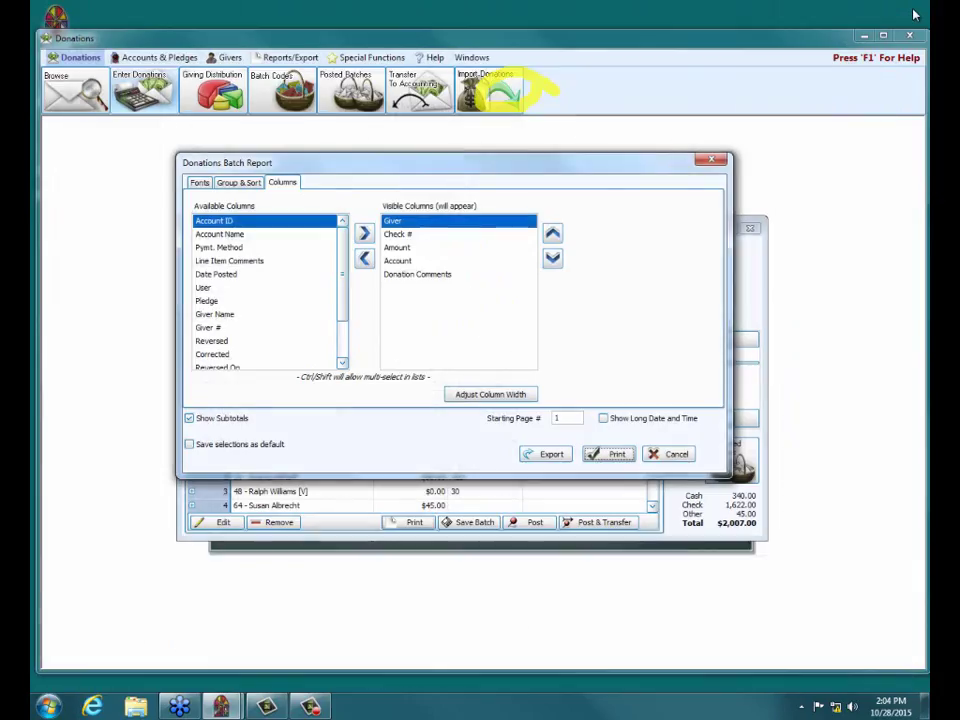
left_click(711, 160)
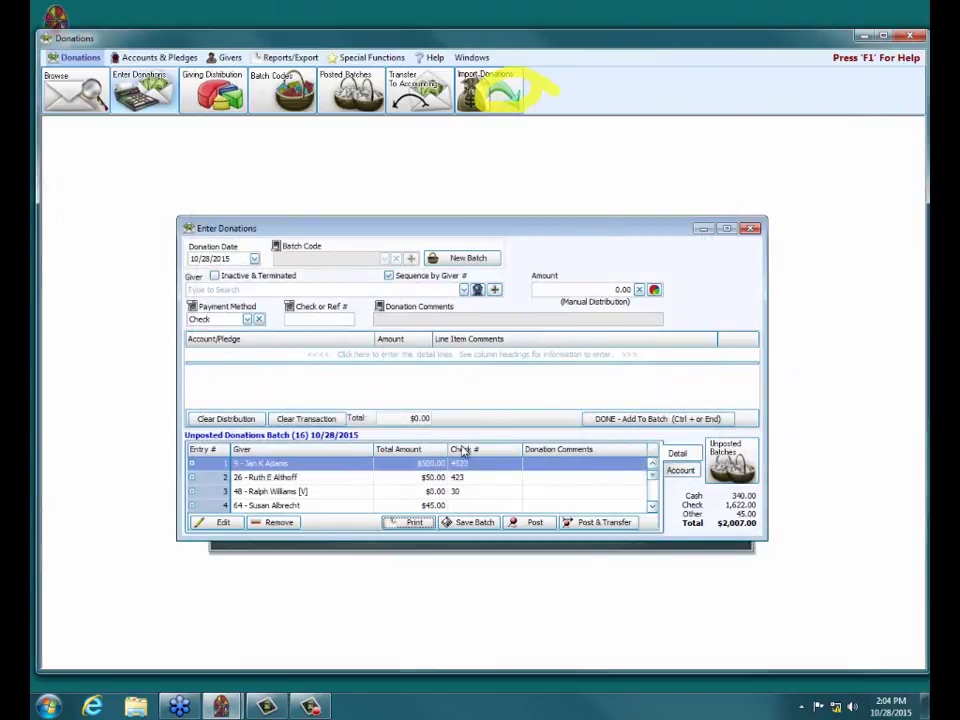
- Preview the batch report by giver with detail hidden, and close the preview and report options
left_click(428, 523)
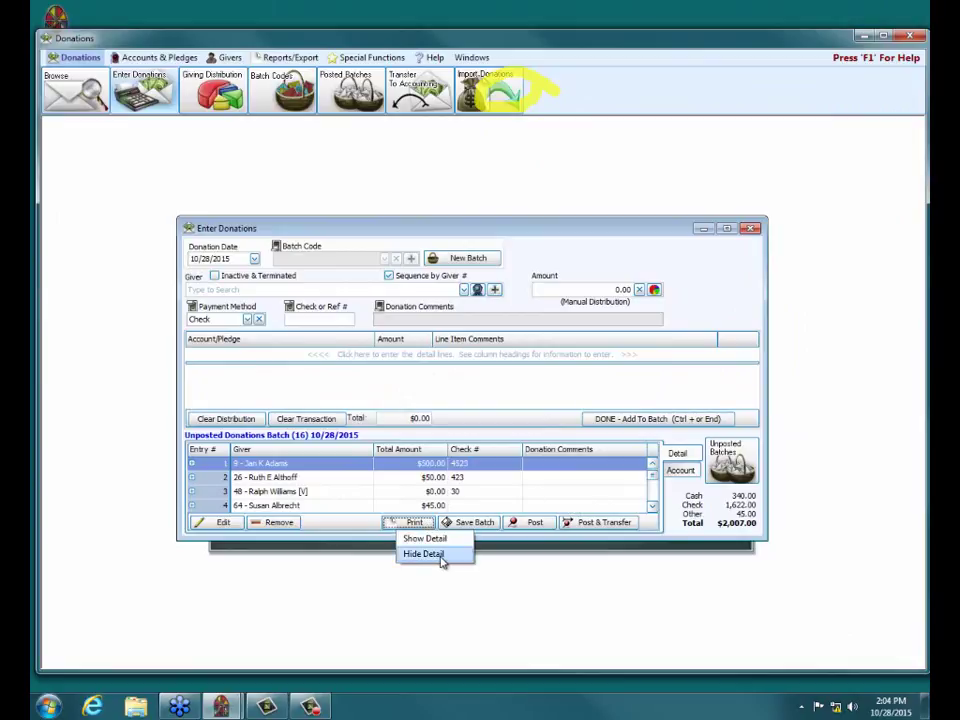
left_click(441, 556)
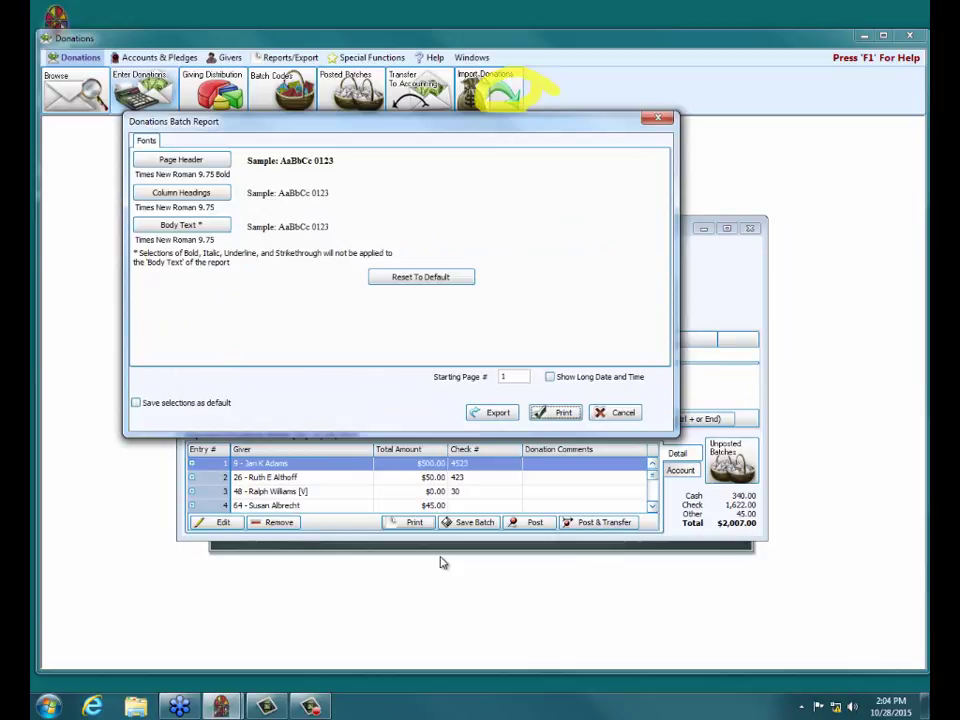
left_click(557, 415)
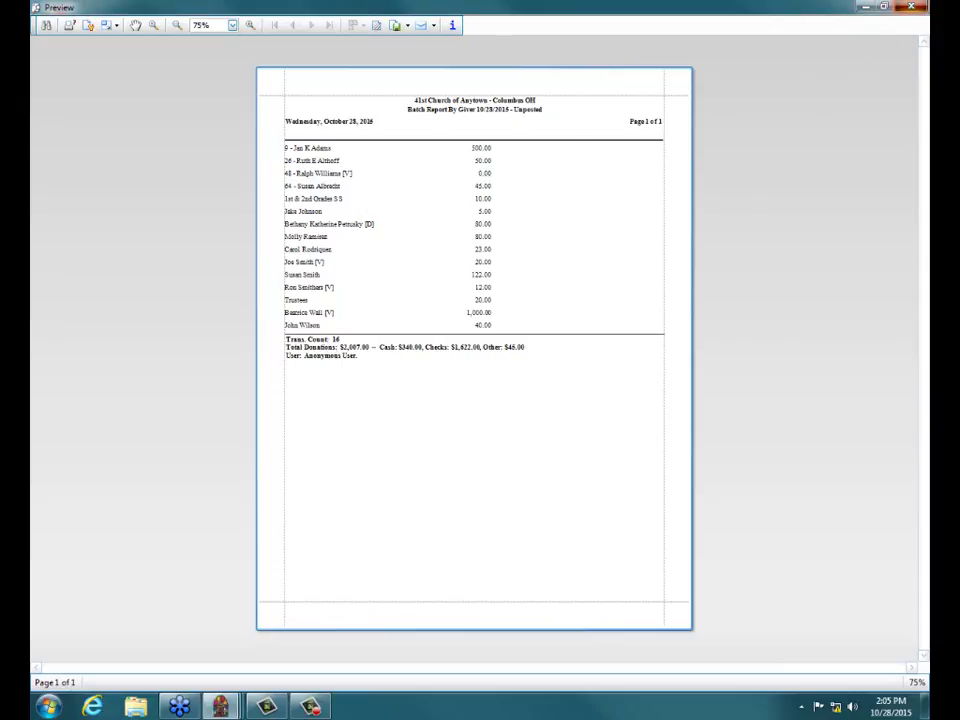
left_click(911, 6)
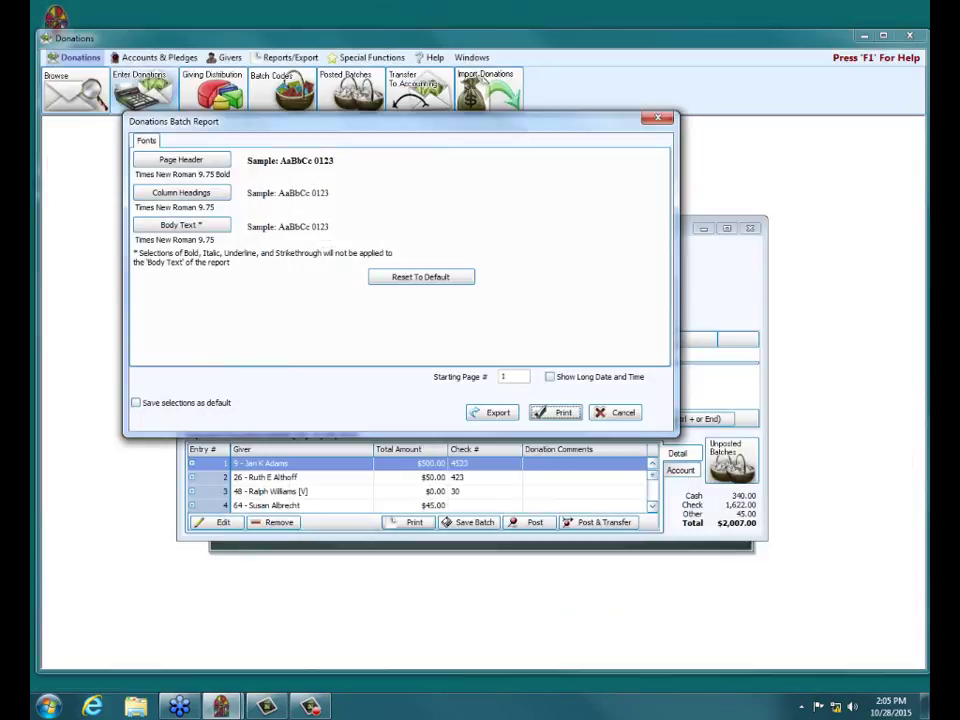
left_click(657, 120)
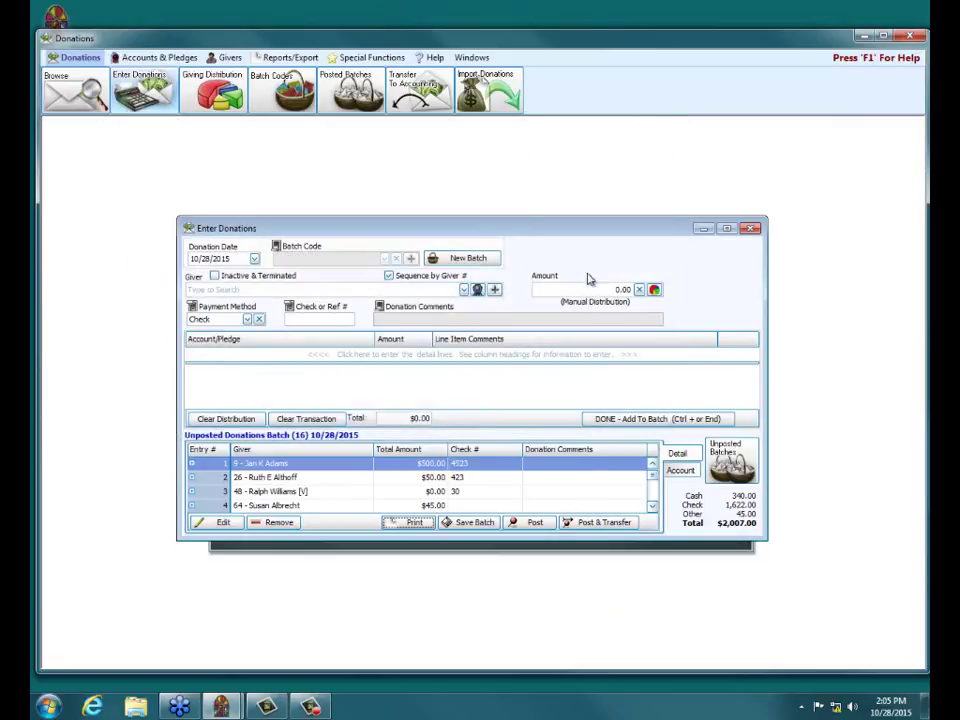
- Show the unposted batch by account, and look at the individual gifts under 101 - General fund
left_click(680, 471)
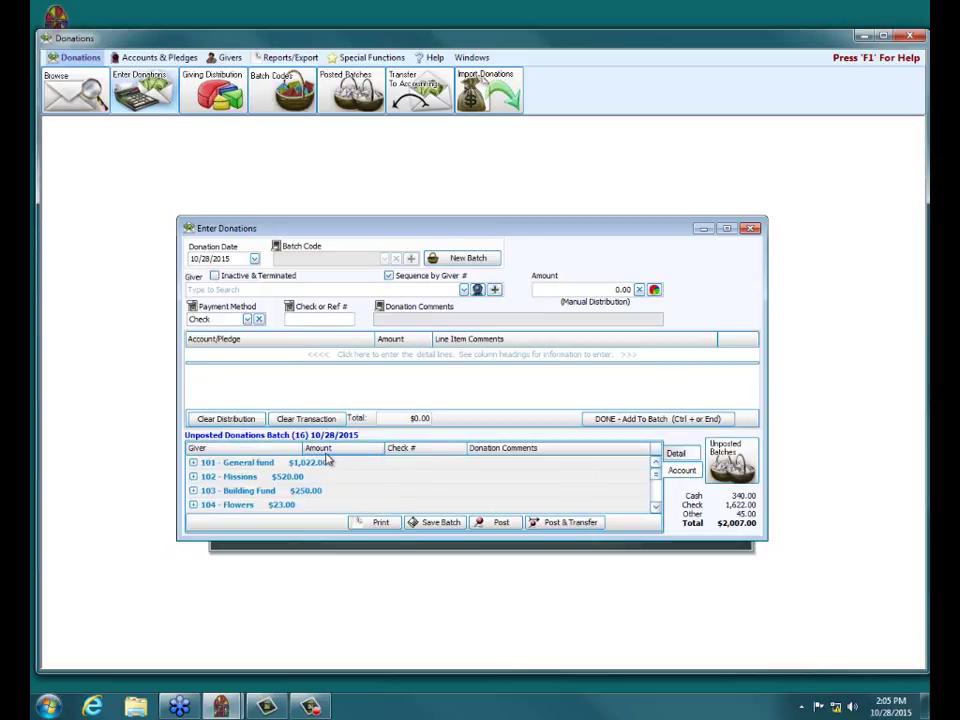
left_click(194, 463)
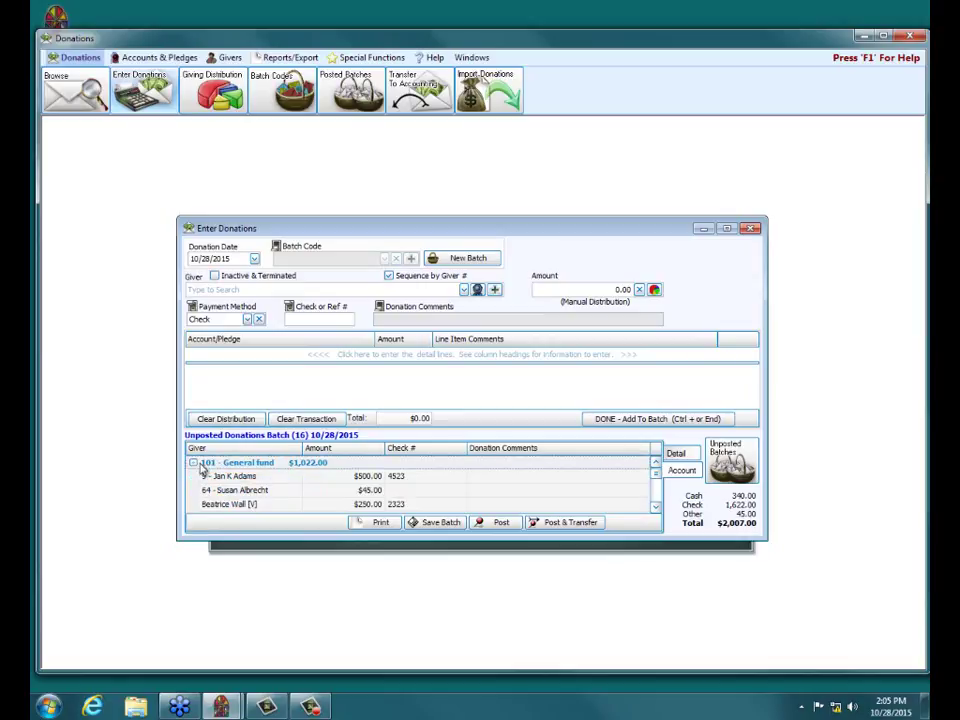
left_click(194, 463)
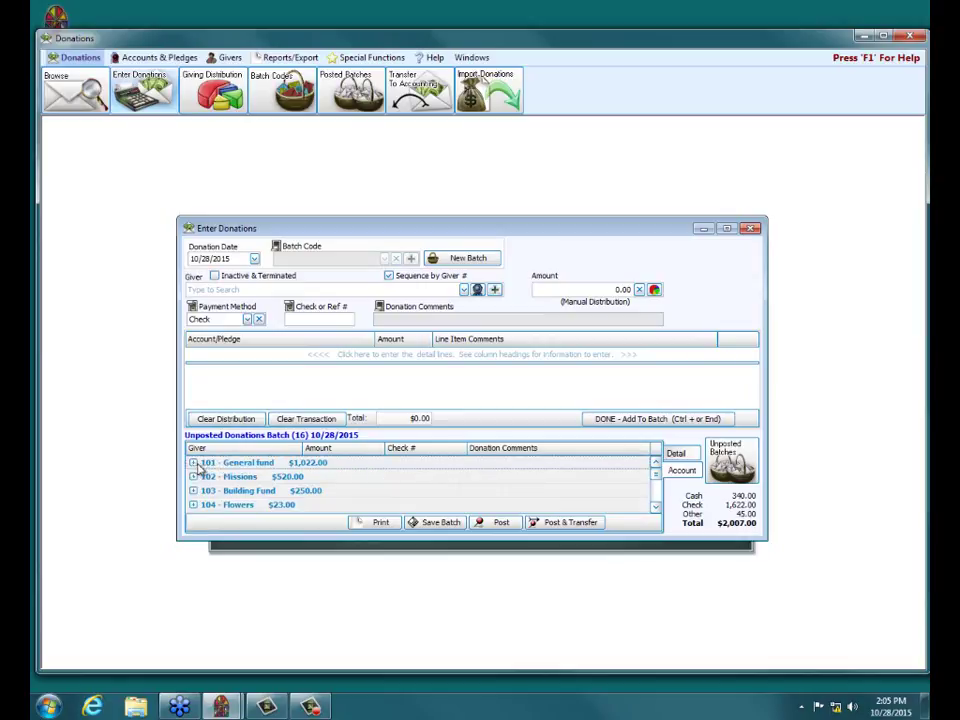
- Review the grouping and column options for the batch report by account with detail shown, and preview it
left_click(391, 525)
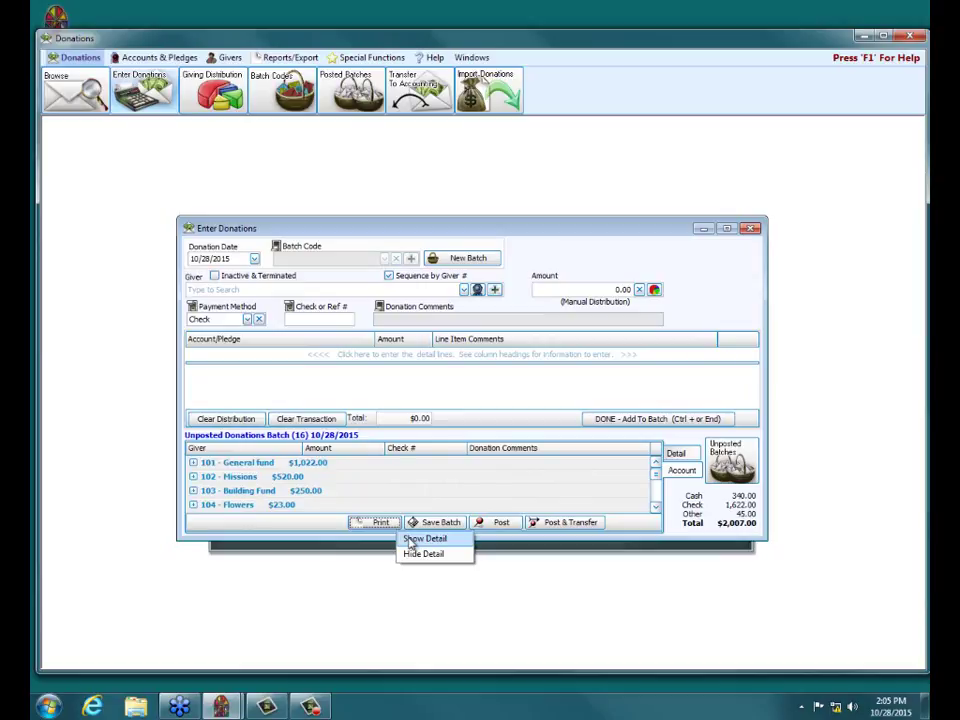
left_click(410, 540)
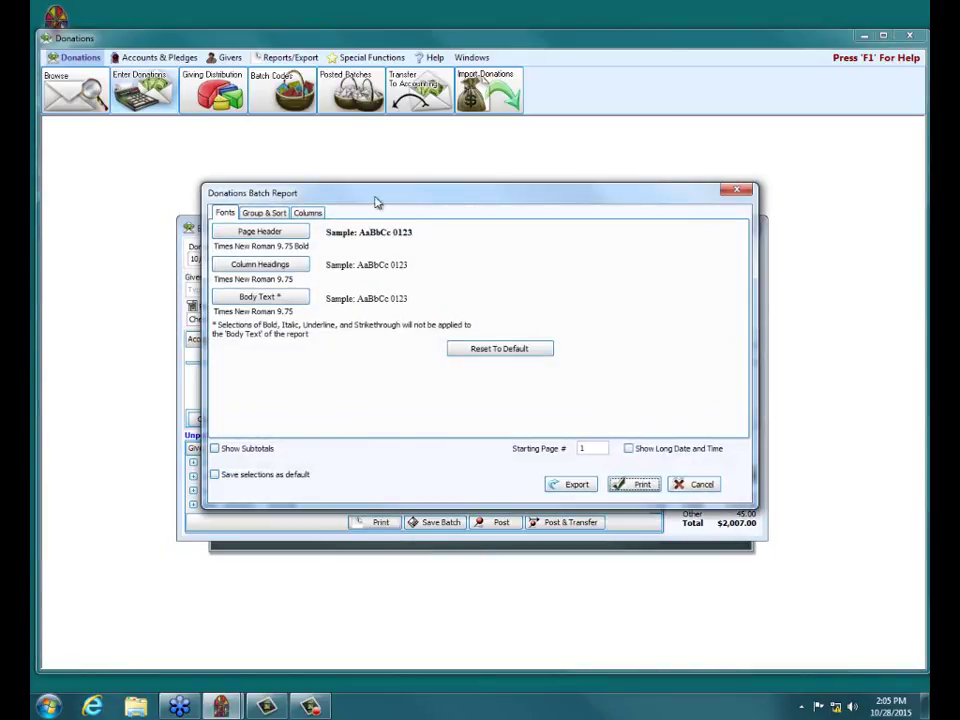
left_click(281, 213)
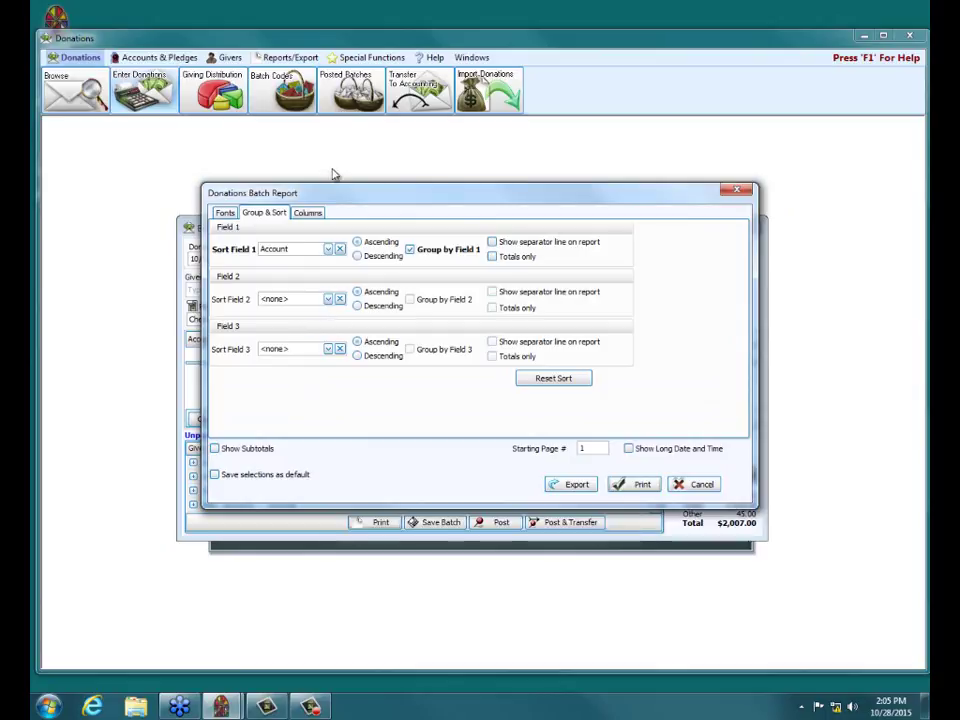
left_click(312, 213)
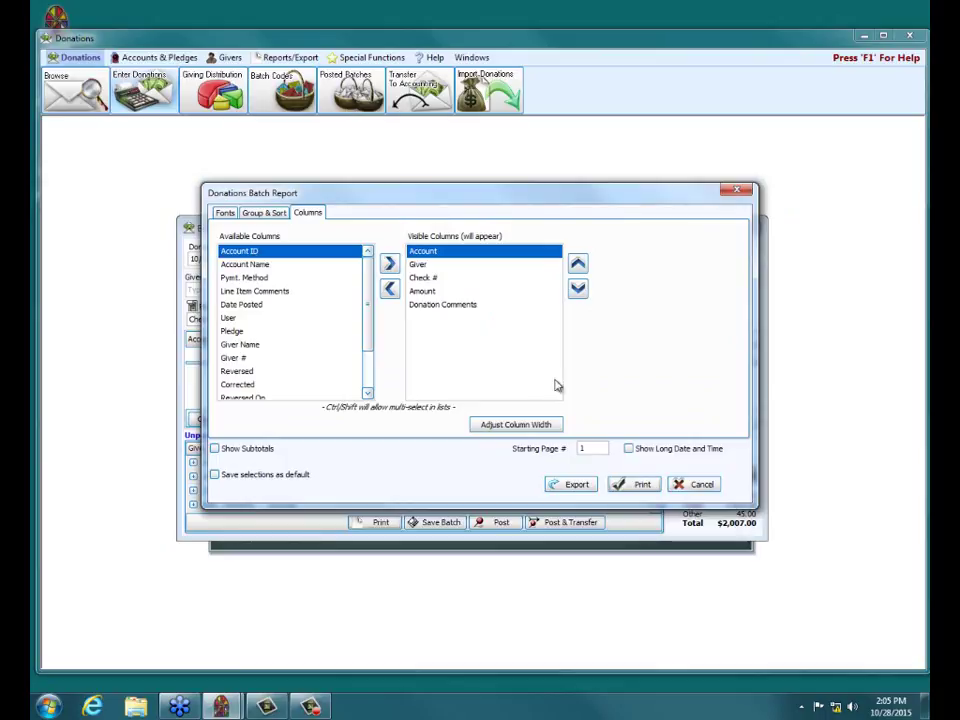
left_click(634, 485)
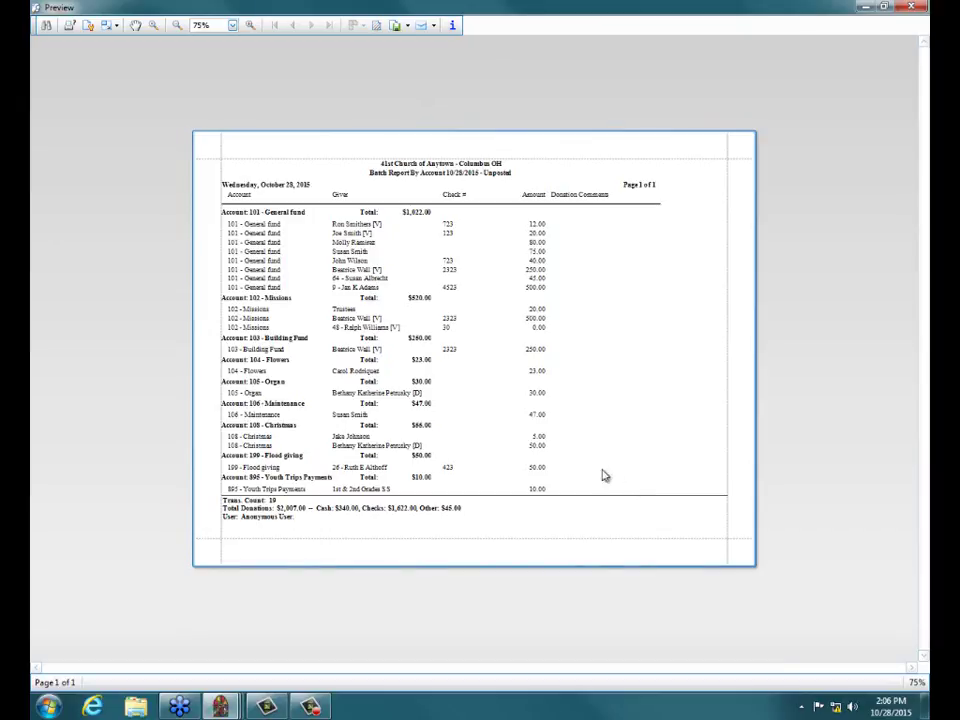
- Examine the account totals and gifts in the detailed account report, and close the preview and report options
left_click(251, 26)
left_click(251, 26)
left_click(251, 26)
left_click(251, 26)
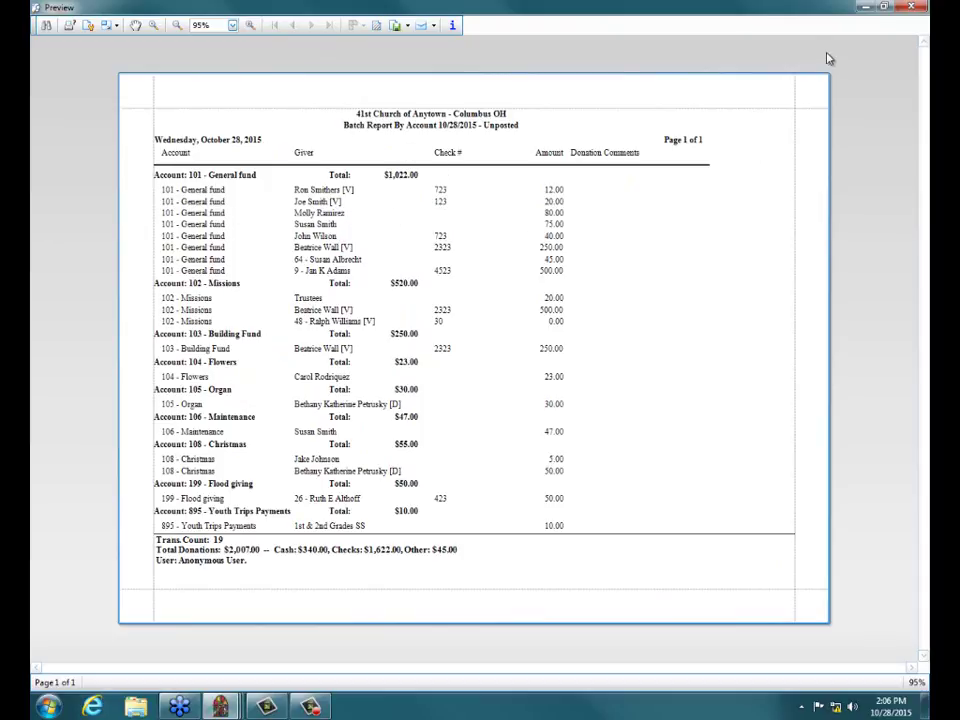
left_click(909, 8)
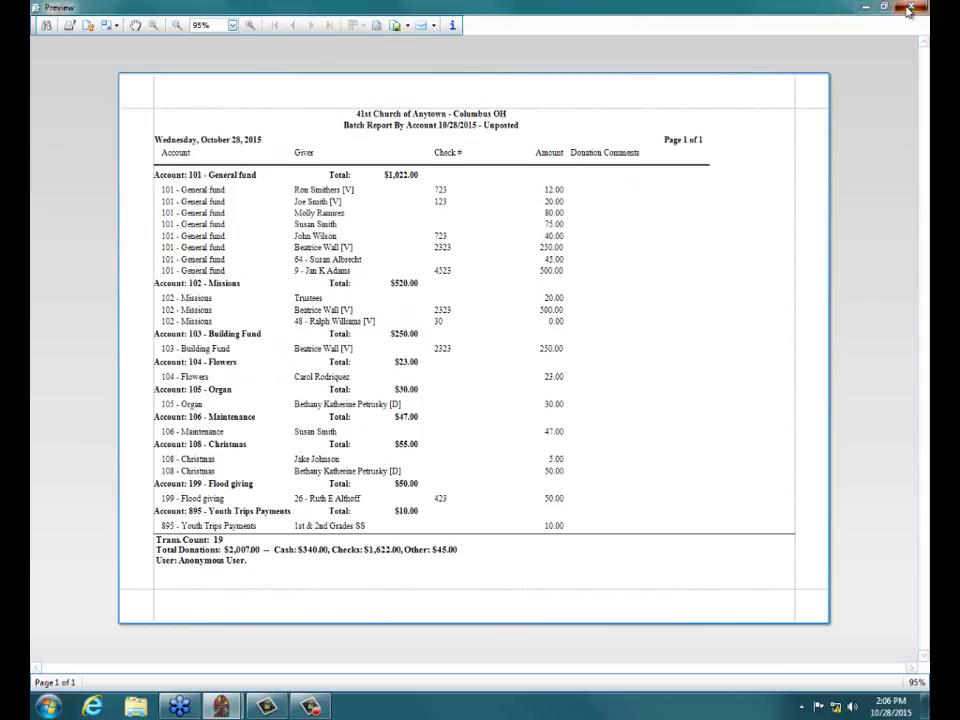
left_click(736, 192)
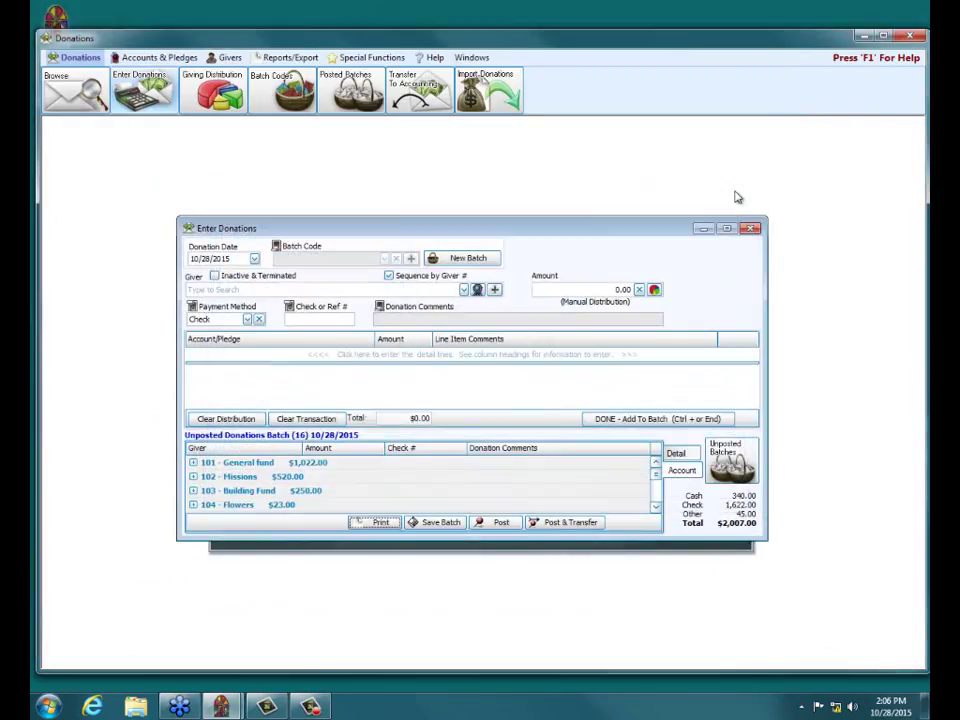
- Preview the unposted batch report by account with detail hidden, and enlarge it for reading
left_click(371, 523)
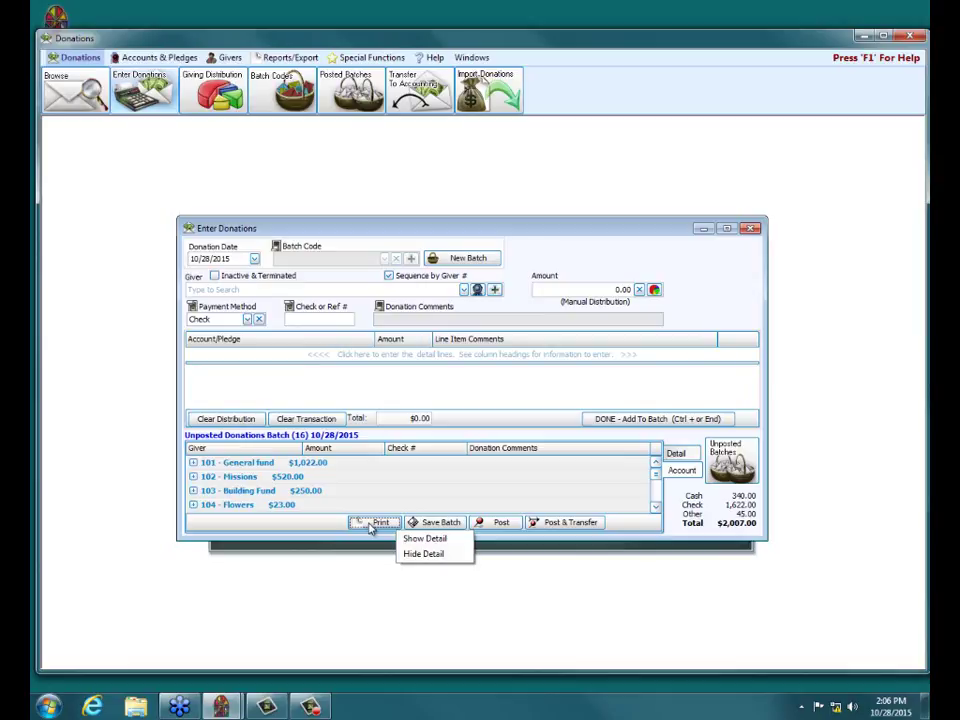
left_click(426, 556)
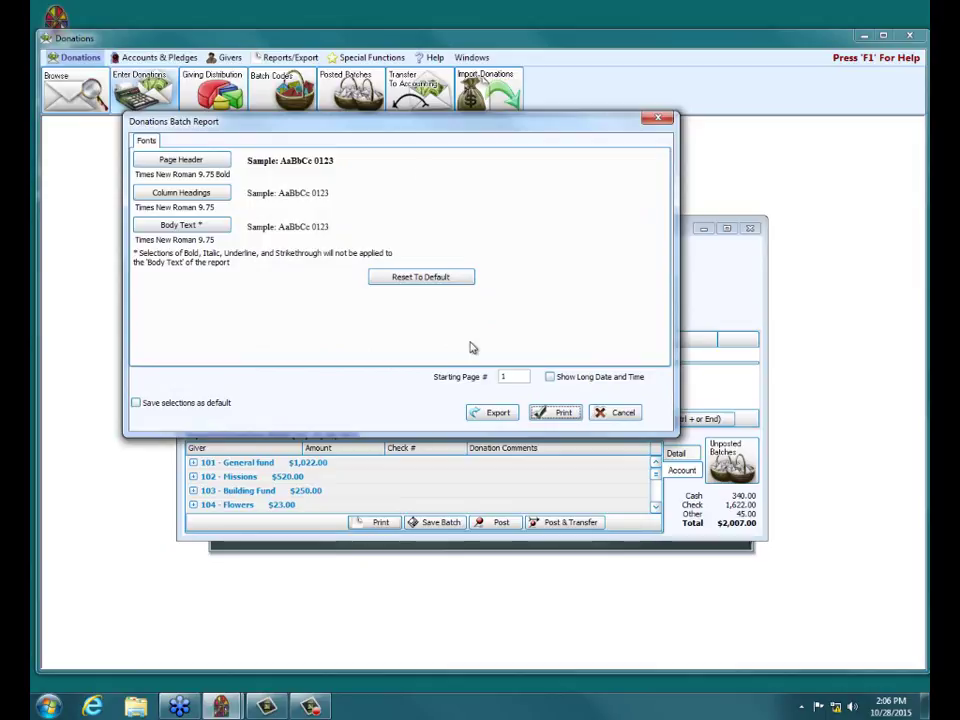
left_click(560, 412)
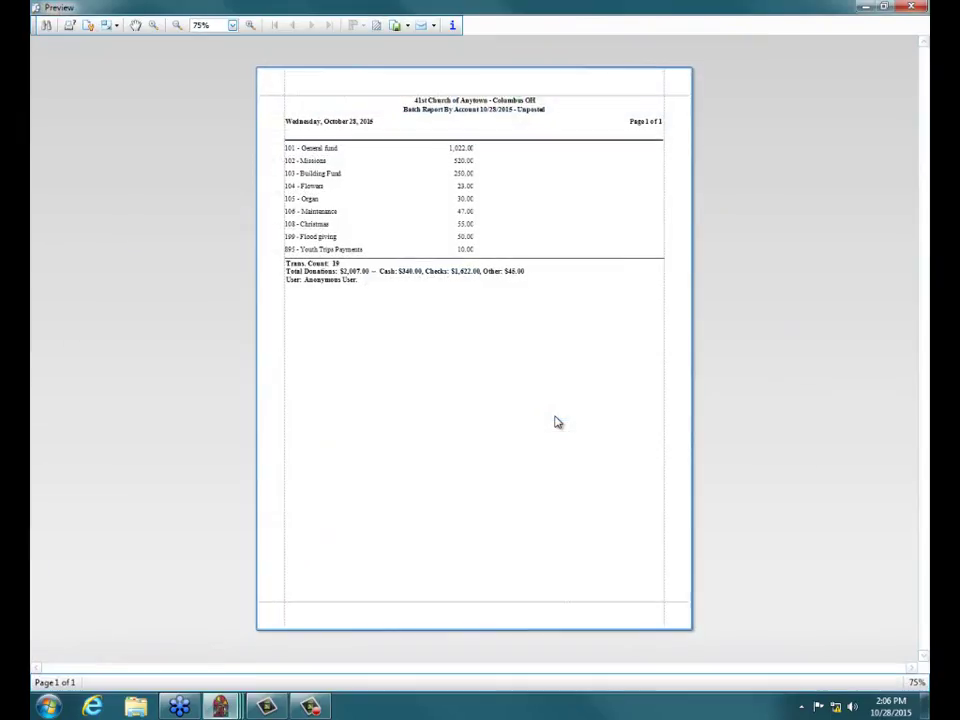
left_click(251, 25)
left_click(251, 25)
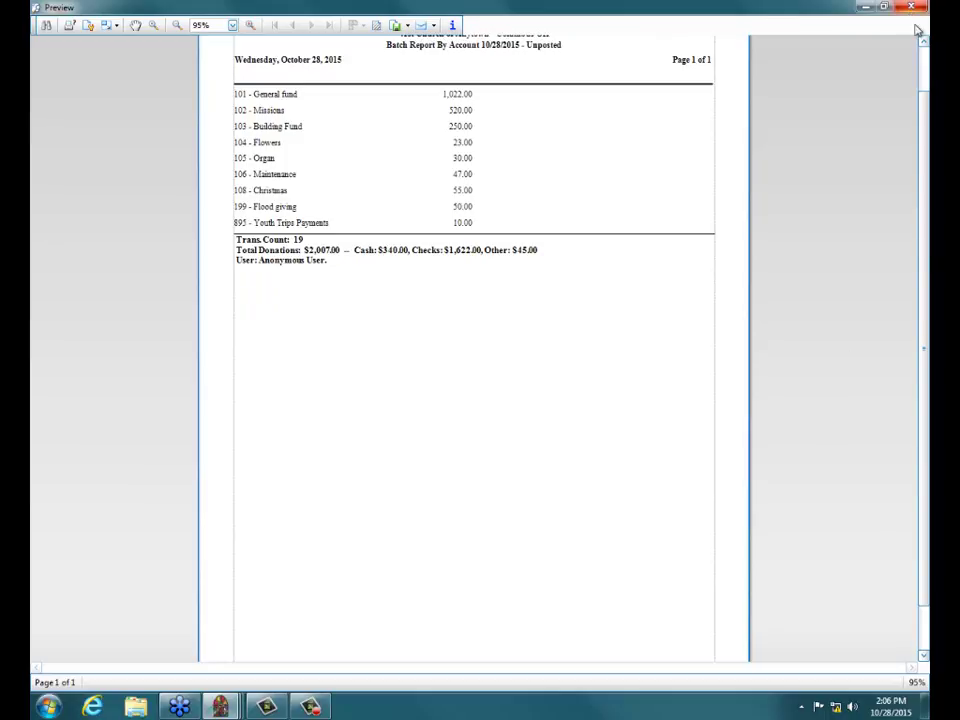
- Examine the title and print date of the account summary report, and close the preview and report options
scroll(695, 45, "up", 1)
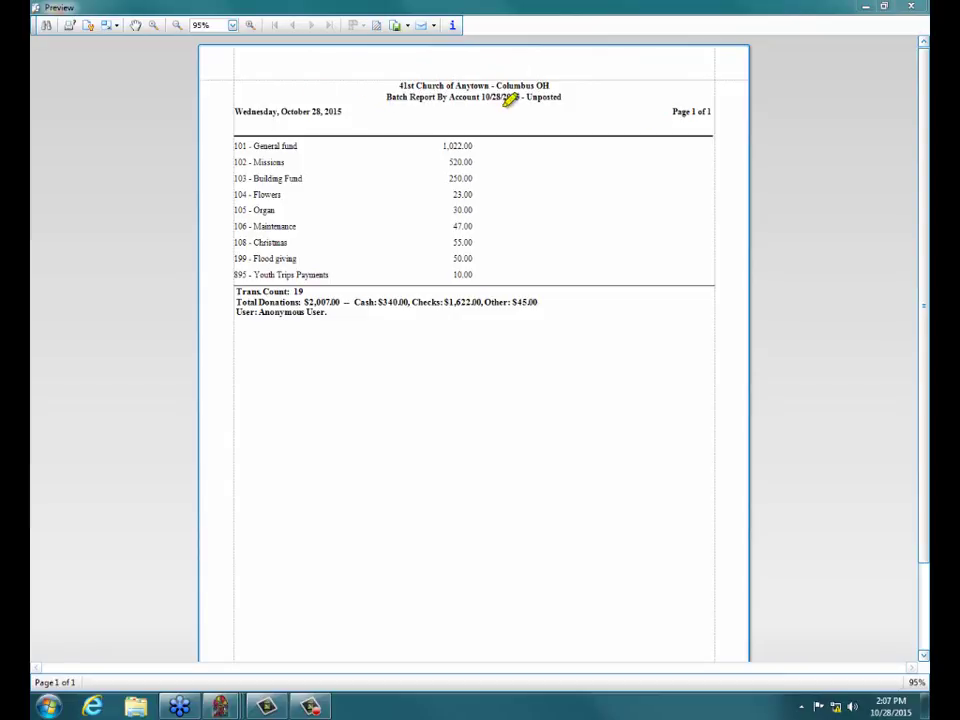
left_click_drag(386, 97, 527, 97)
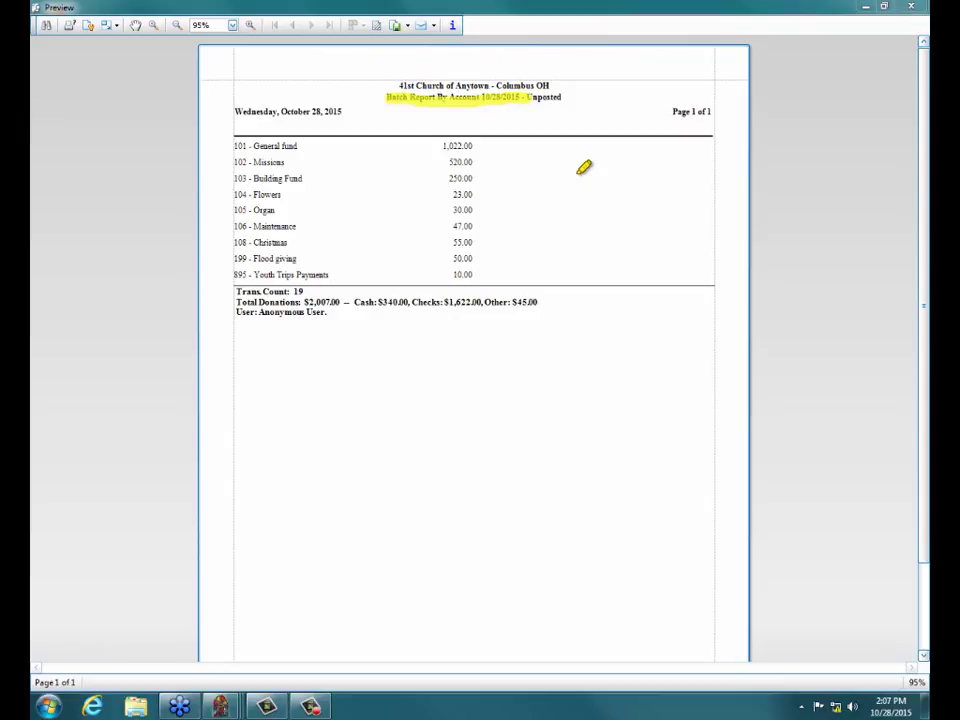
mouse_move(356, 106)
left_mouse_down()
mouse_move(336, 88)
mouse_move(262, 88)
left_mouse_up()
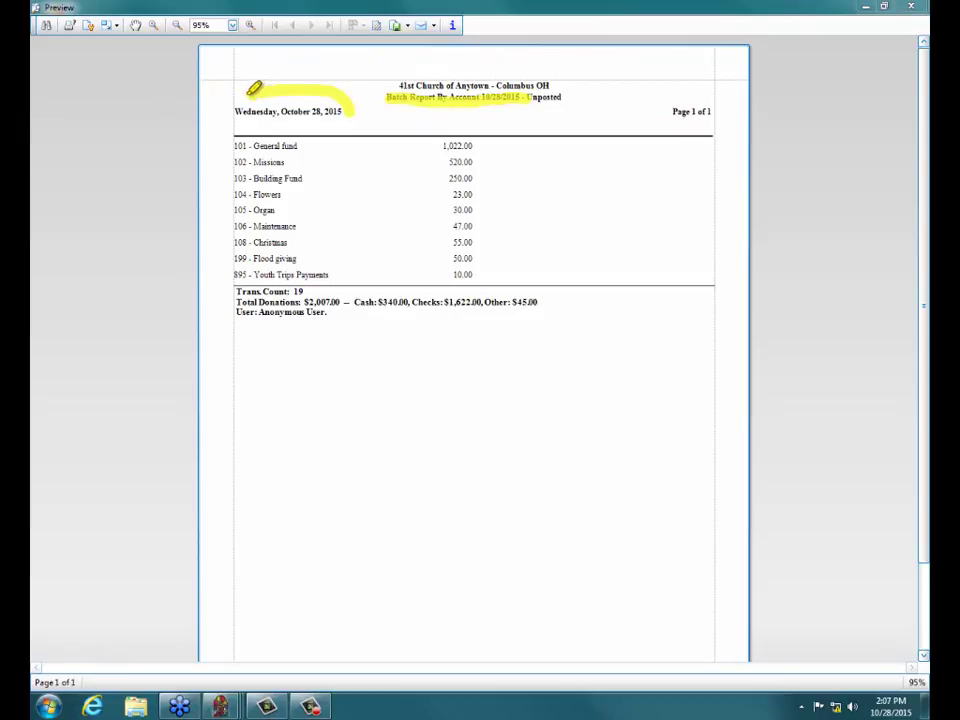
mouse_move(254, 88)
left_mouse_down()
mouse_move(229, 101)
mouse_move(236, 116)
mouse_move(330, 113)
left_mouse_up()
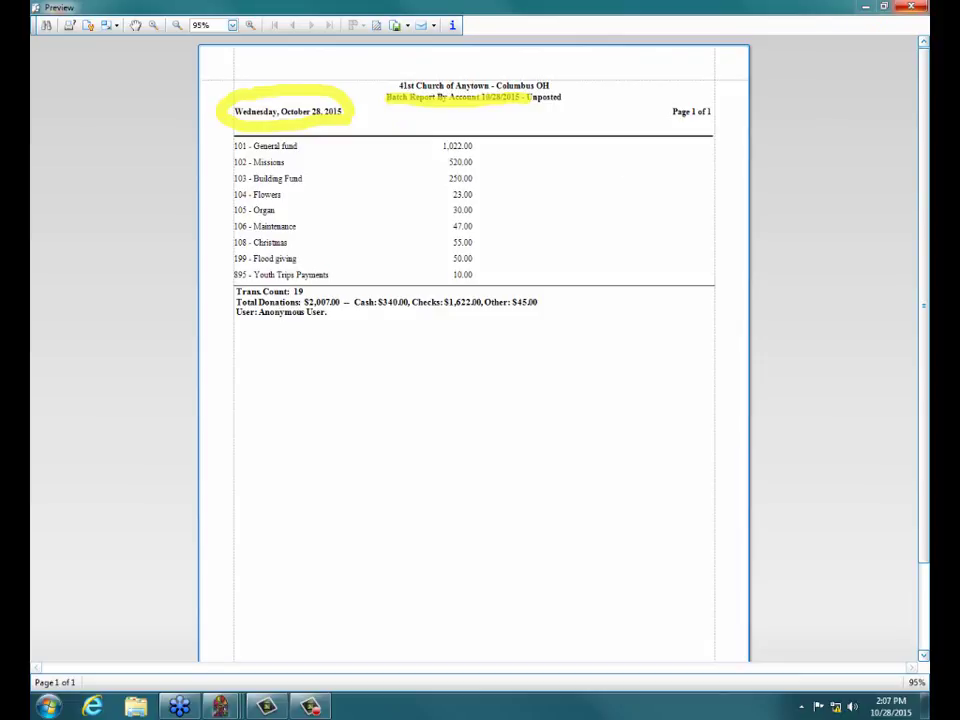
left_click(918, 7)
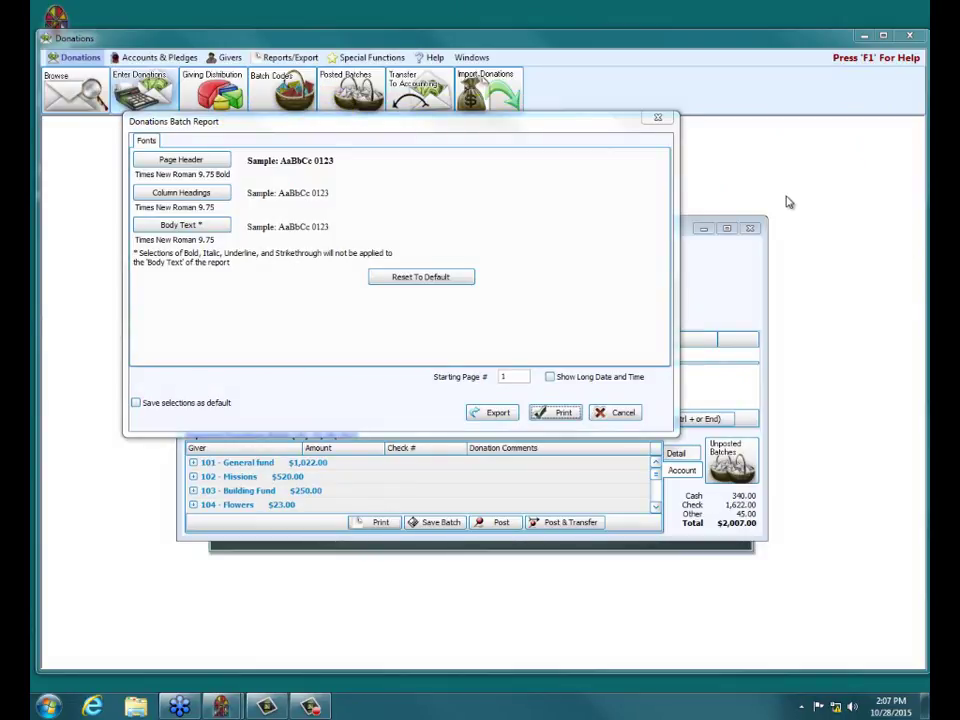
left_click(656, 118)
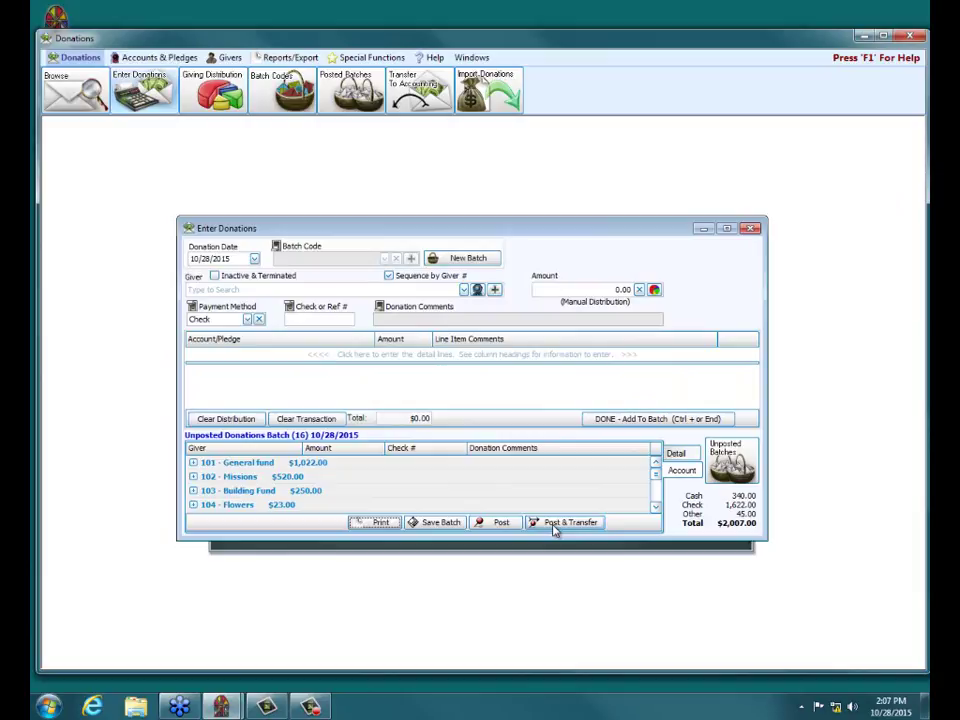
- Compare the report detail choices for the batch's giver view and account view without opening a report
left_click(677, 453)
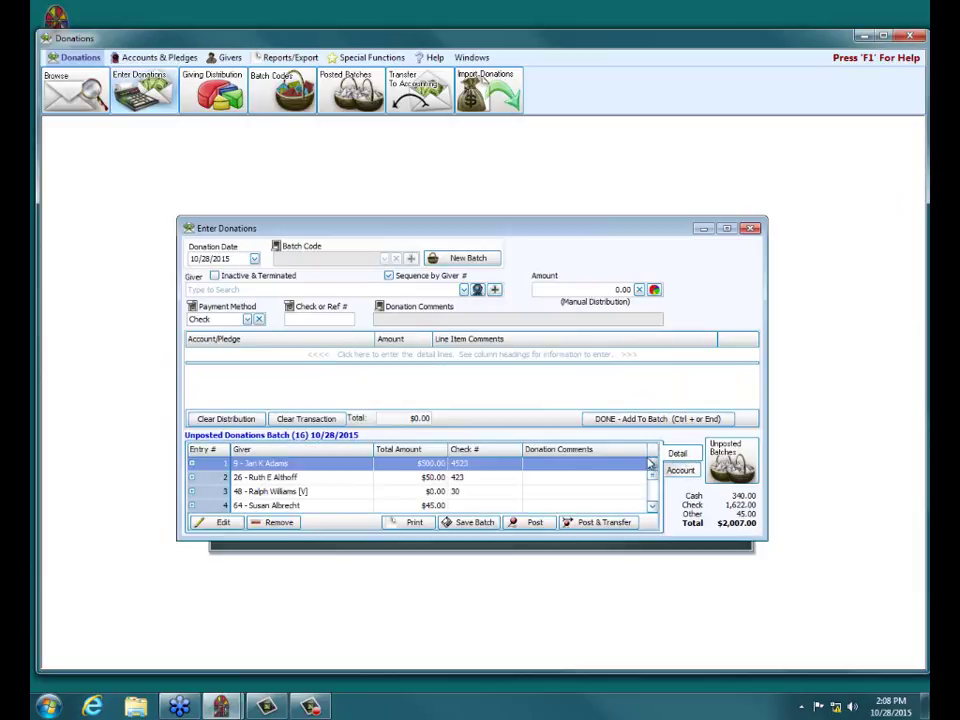
left_click(418, 523)
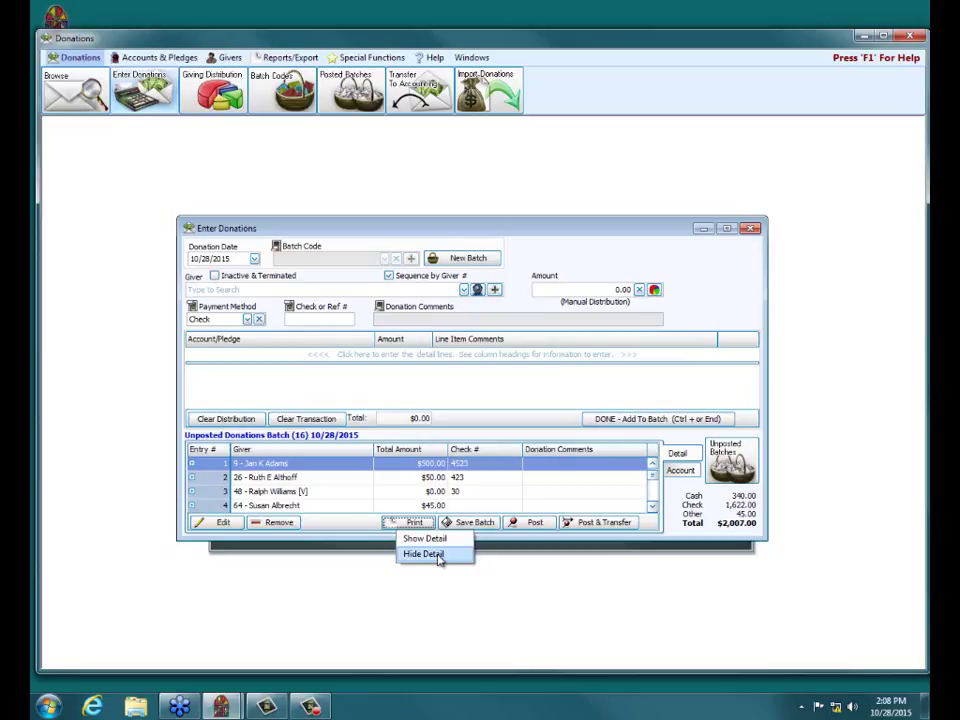
left_click(681, 470)
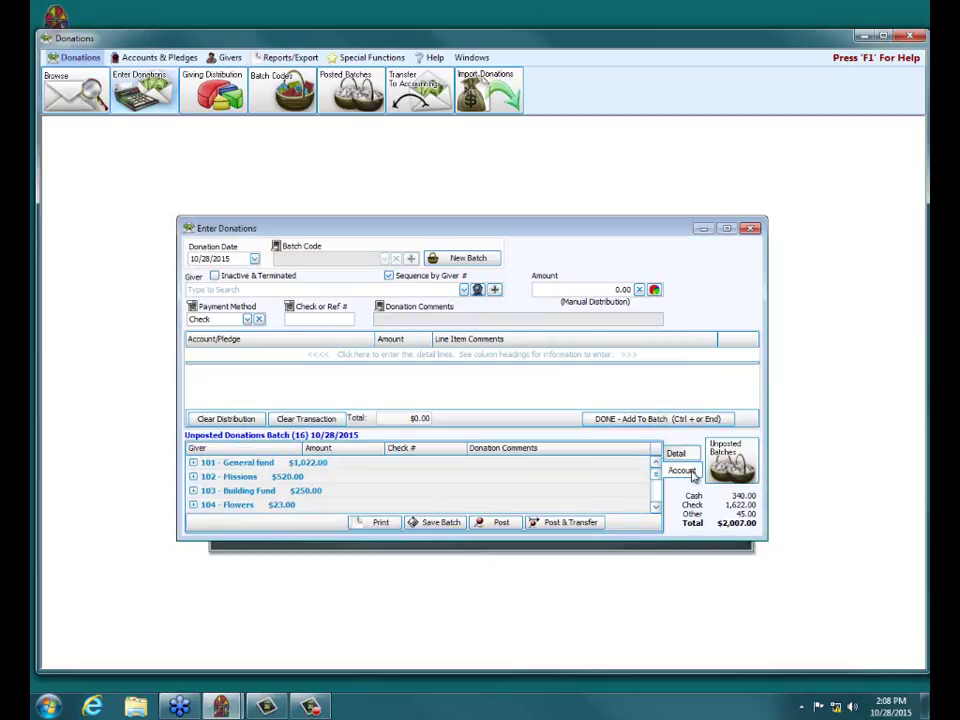
left_click(376, 522)
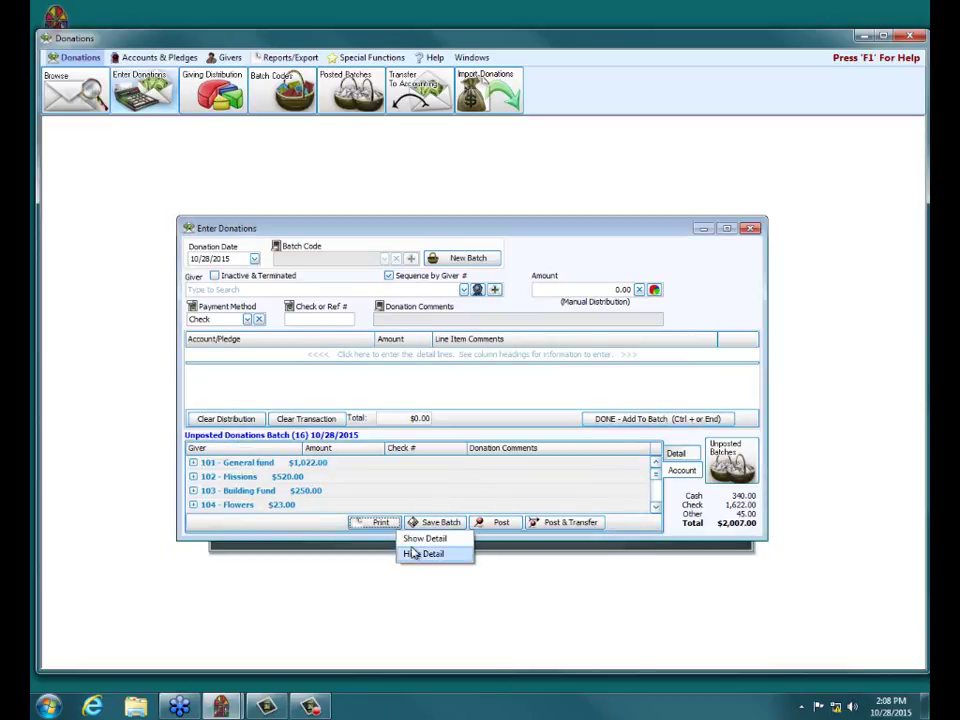
left_click(418, 623)
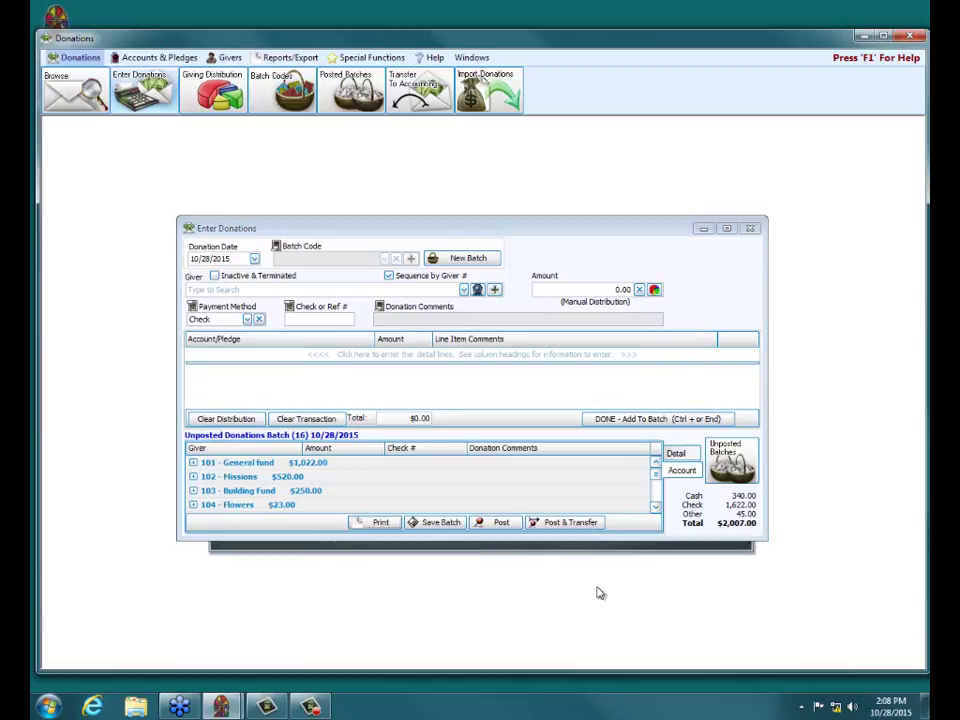
- Return the batch to its giver detail view and post it with the 10/28/2015 donation date
left_click(677, 455)
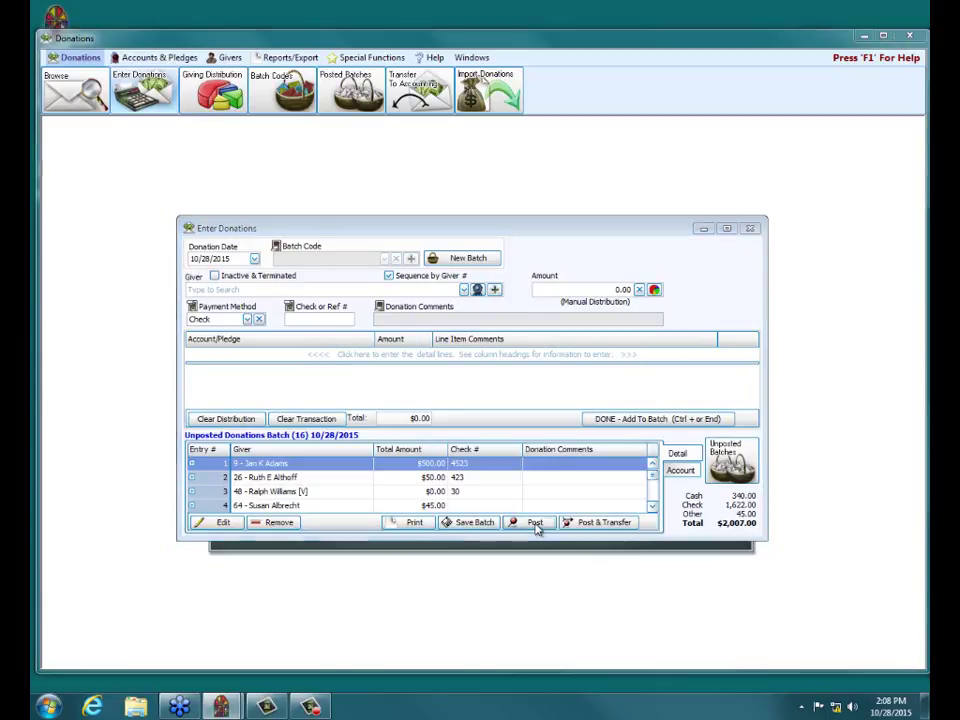
left_click(535, 523)
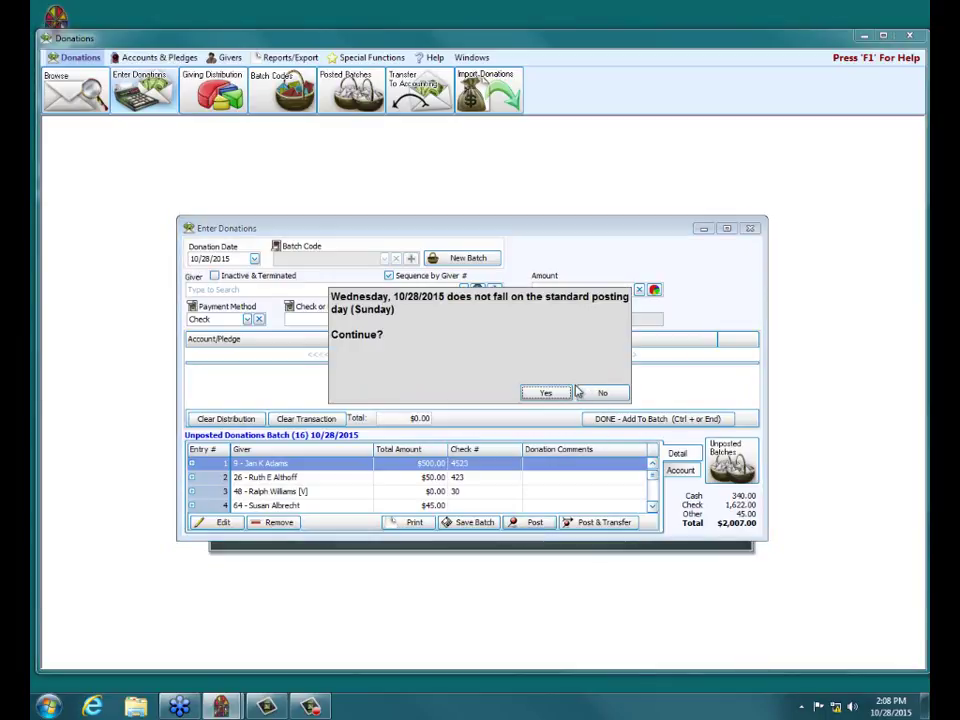
left_click(563, 394)
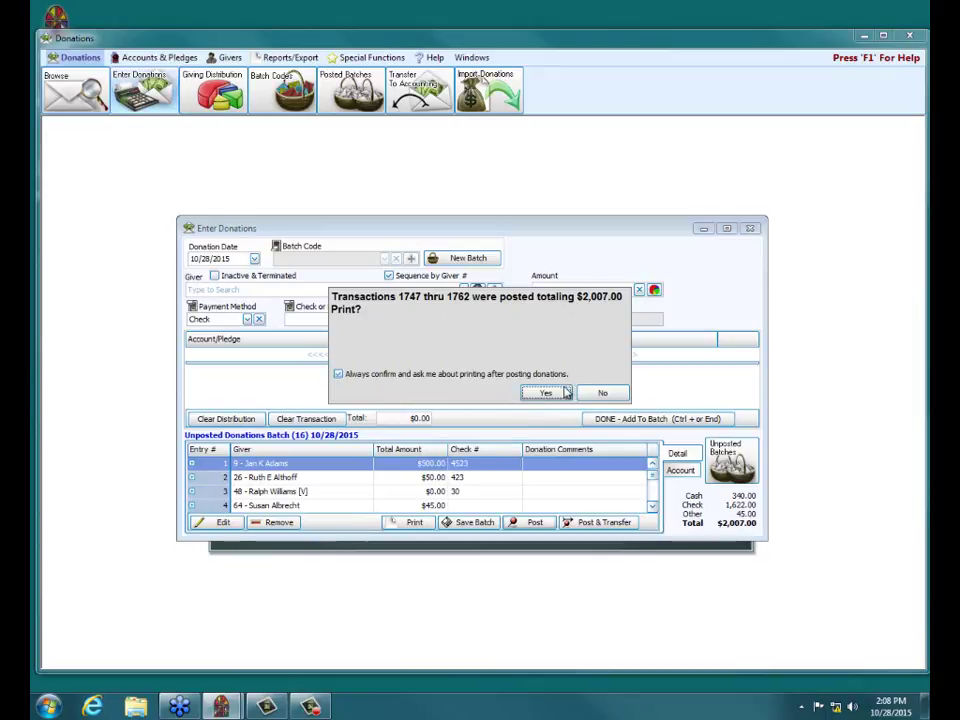
- Review the grouping and column options of the posted batch report, preview it by account, and close the preview and options
left_click(546, 393)
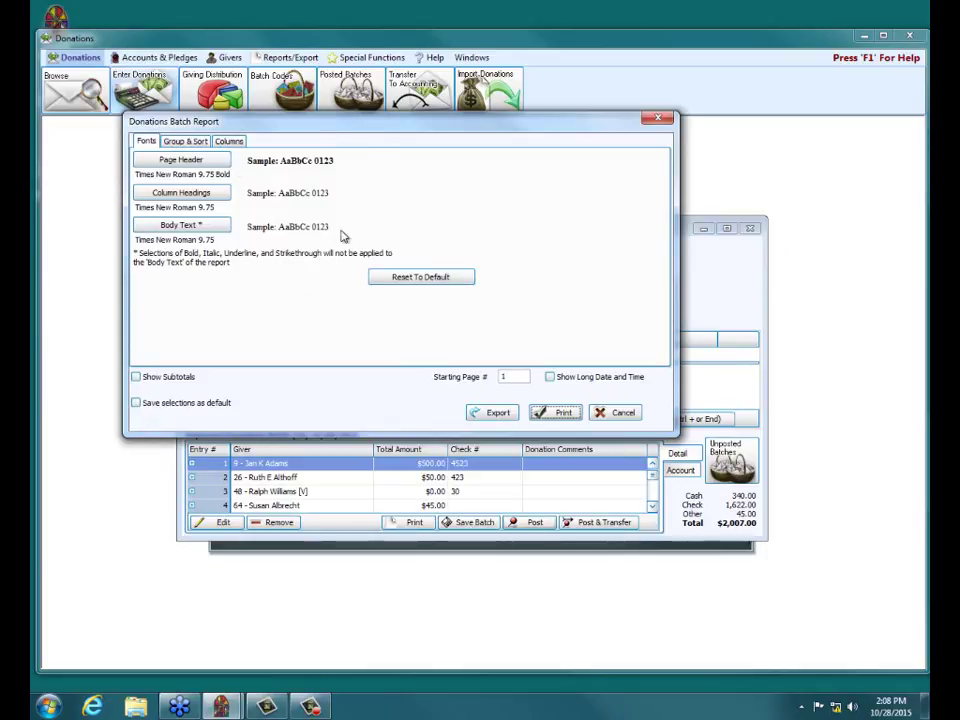
left_click(189, 143)
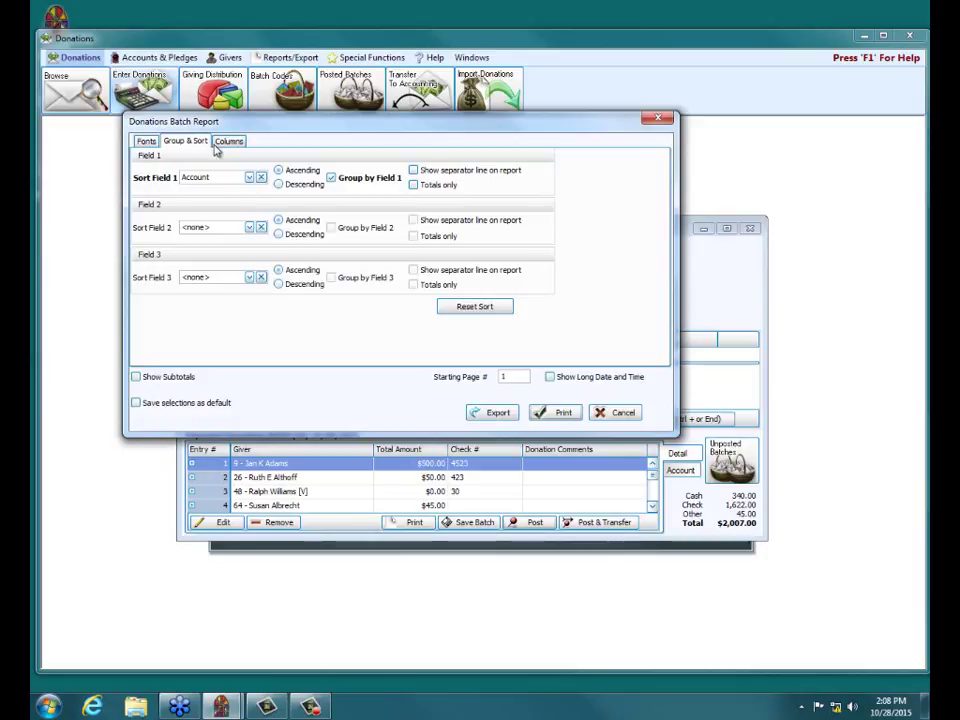
left_click(226, 143)
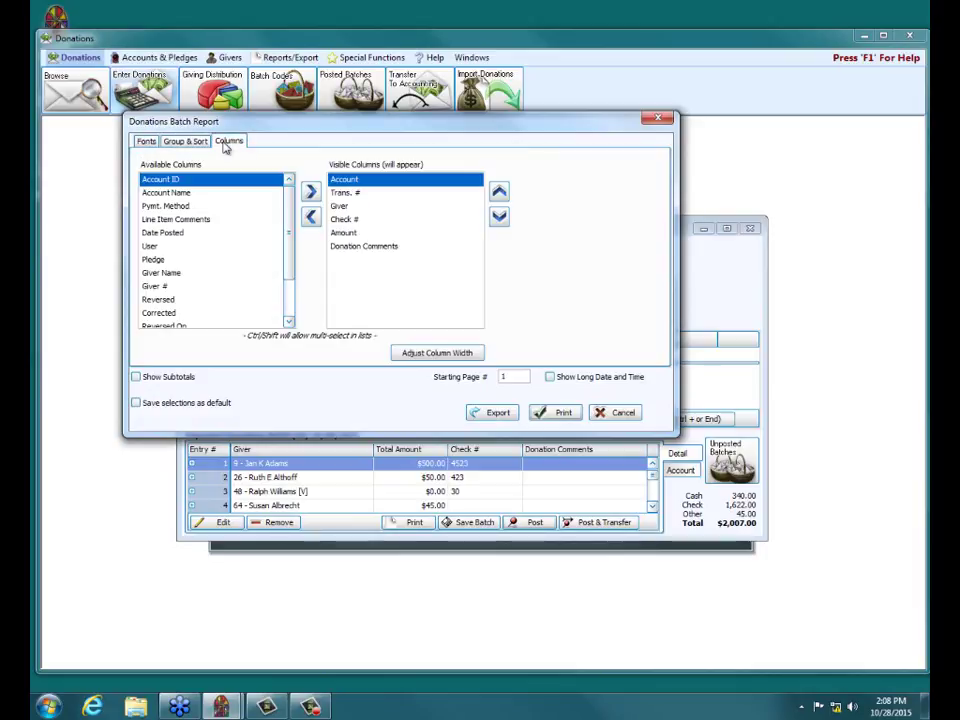
left_click(192, 142)
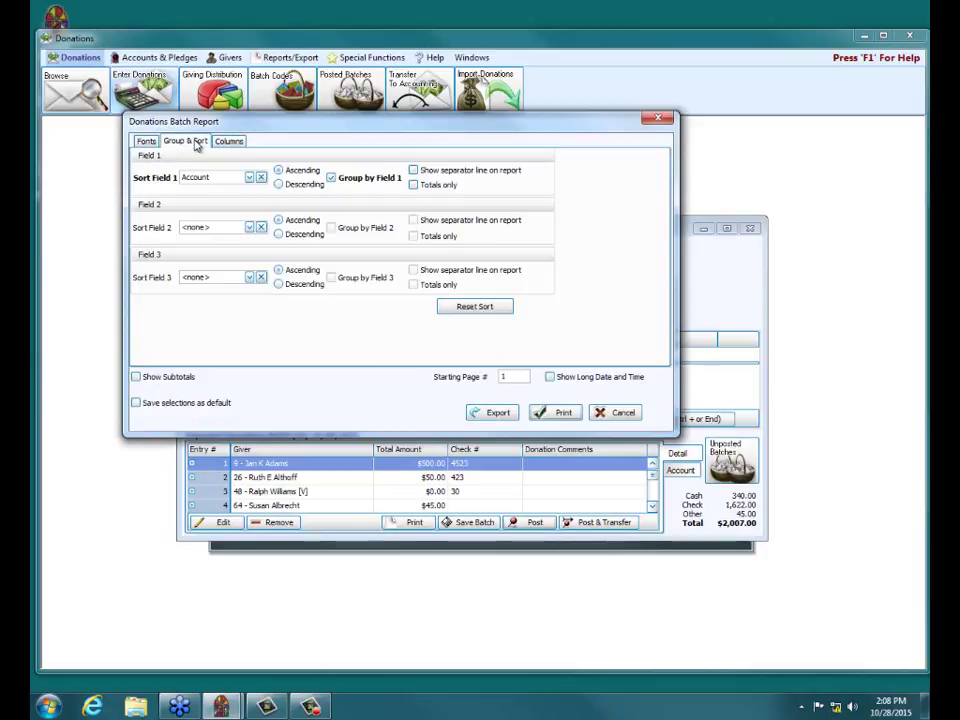
left_click(551, 412)
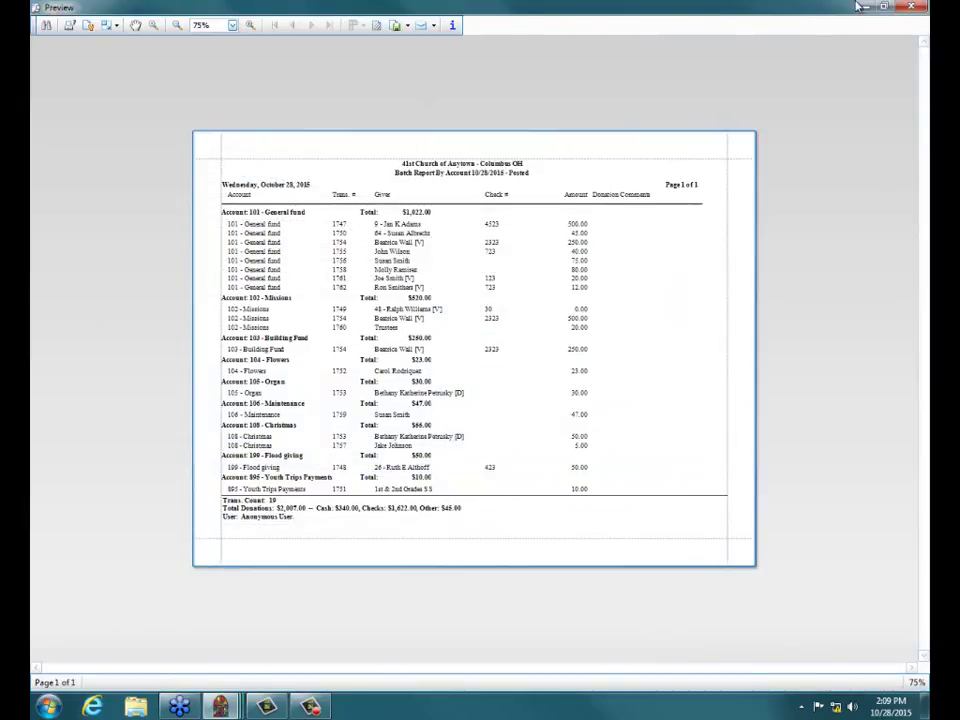
left_click(907, 9)
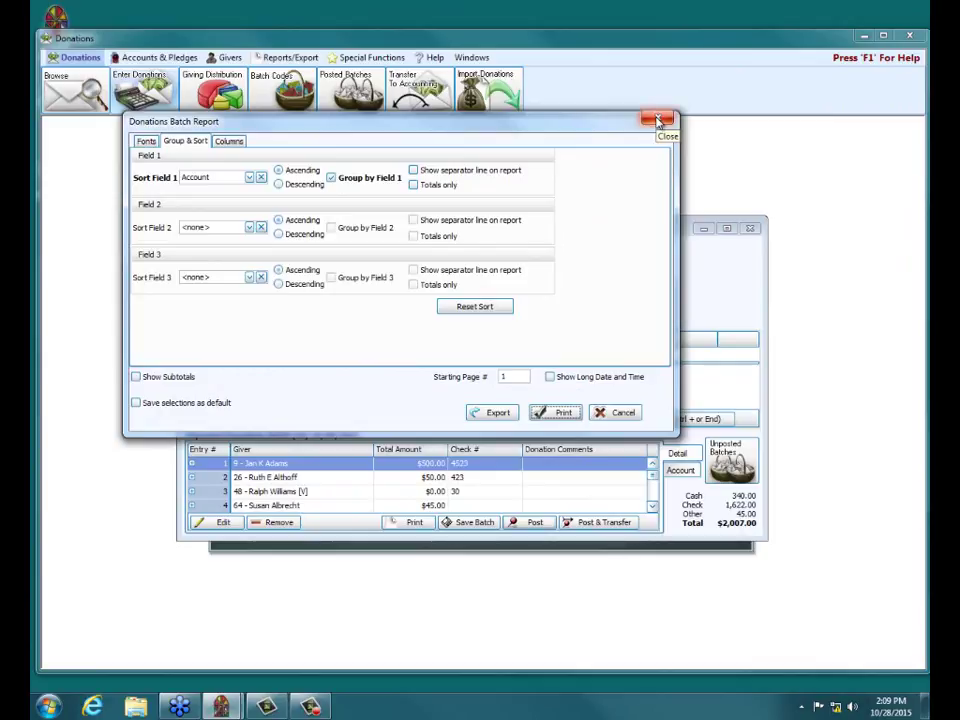
left_click(659, 122)
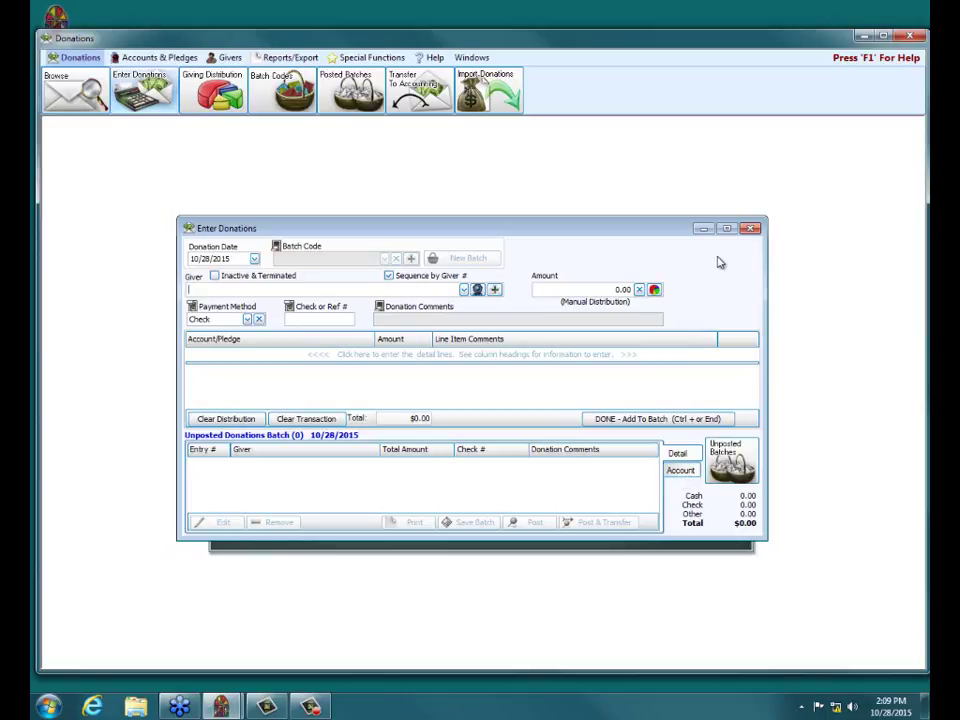
- Add a 50.00 check donation from an existing giver to the batch, with check number 123 and account 101 - General fund
left_click(463, 289)
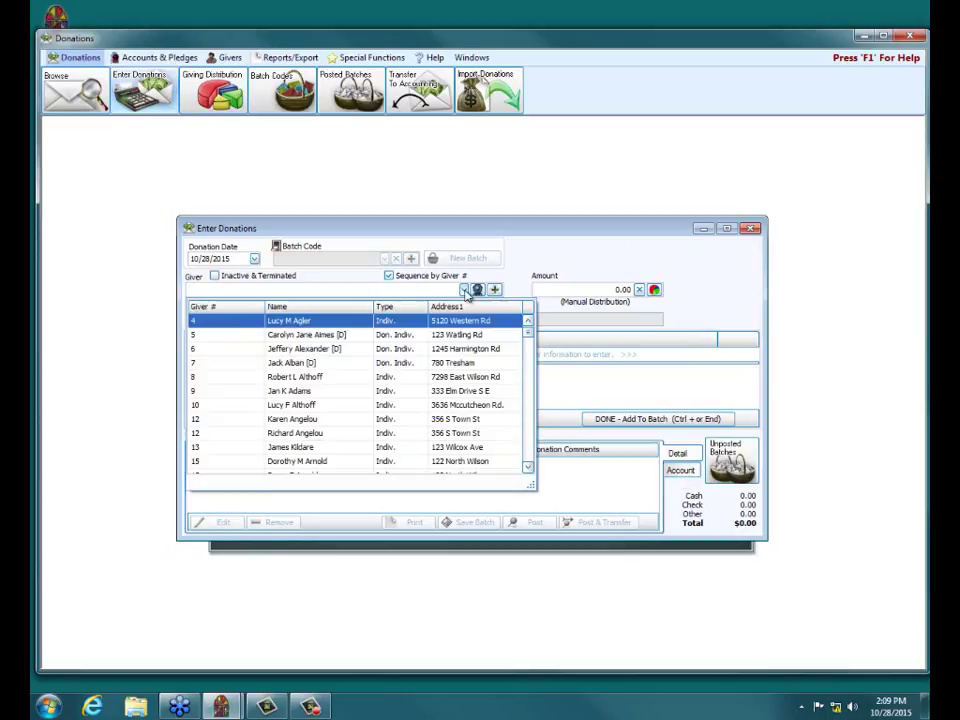
left_click(343, 349)
type("50")
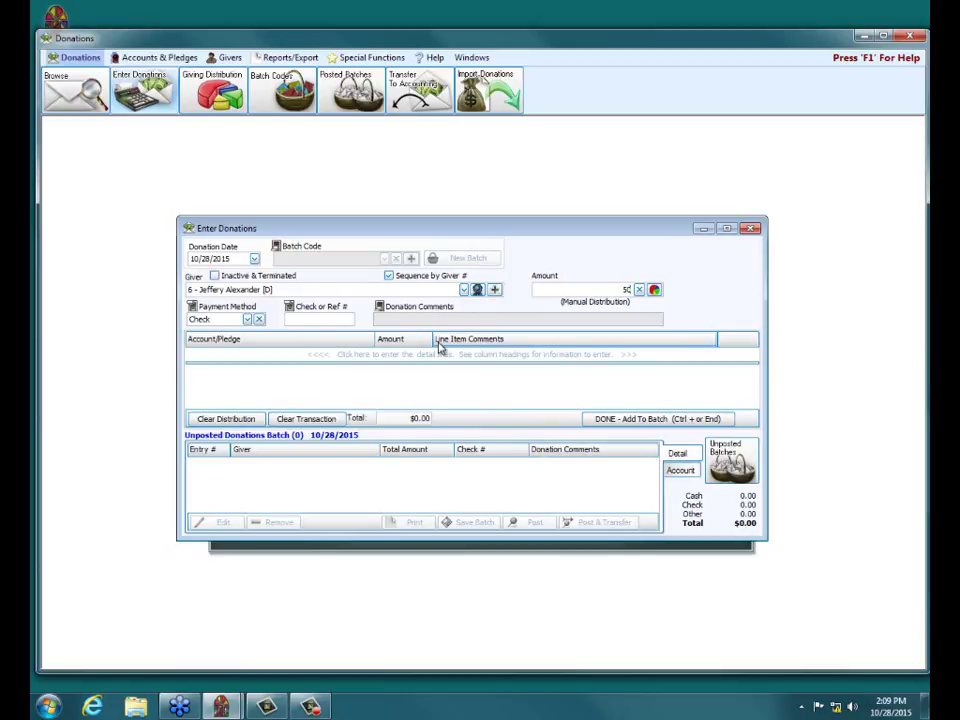
left_click(299, 317)
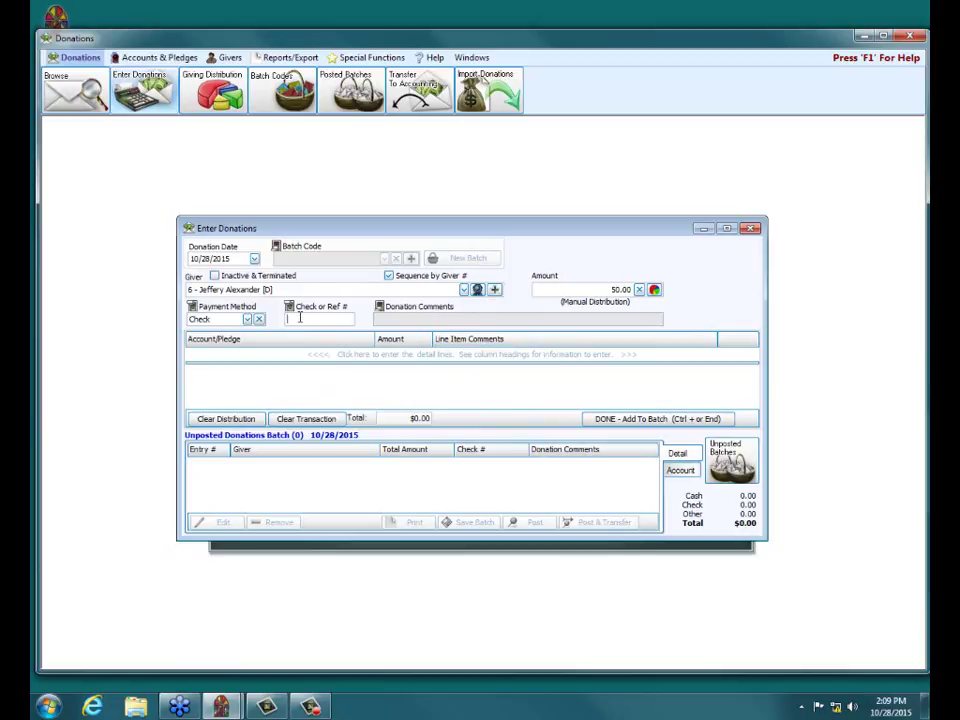
type("123")
left_click(253, 355)
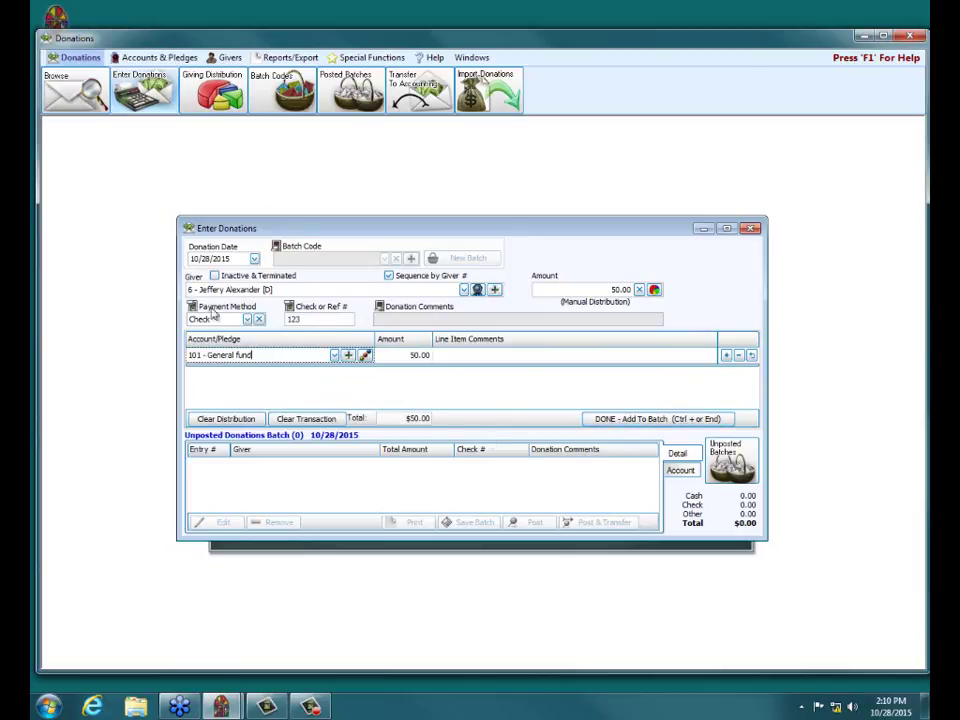
left_click(621, 424)
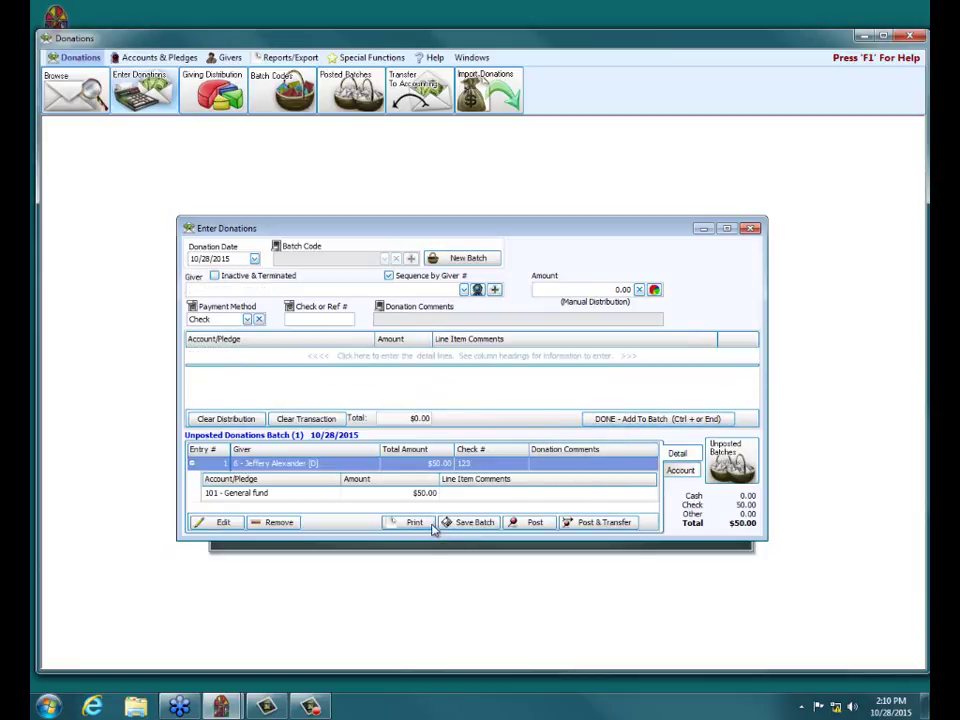
- Post the one-donation batch dated 10/28/2015 and accept printing its report
left_click(508, 522)
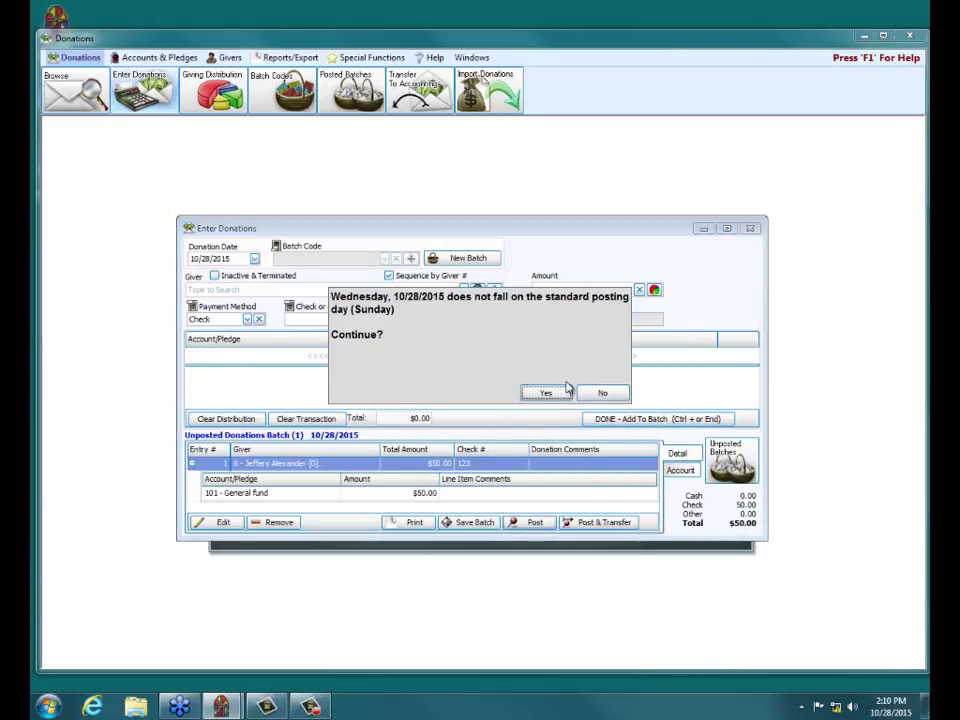
left_click(553, 392)
left_click(558, 396)
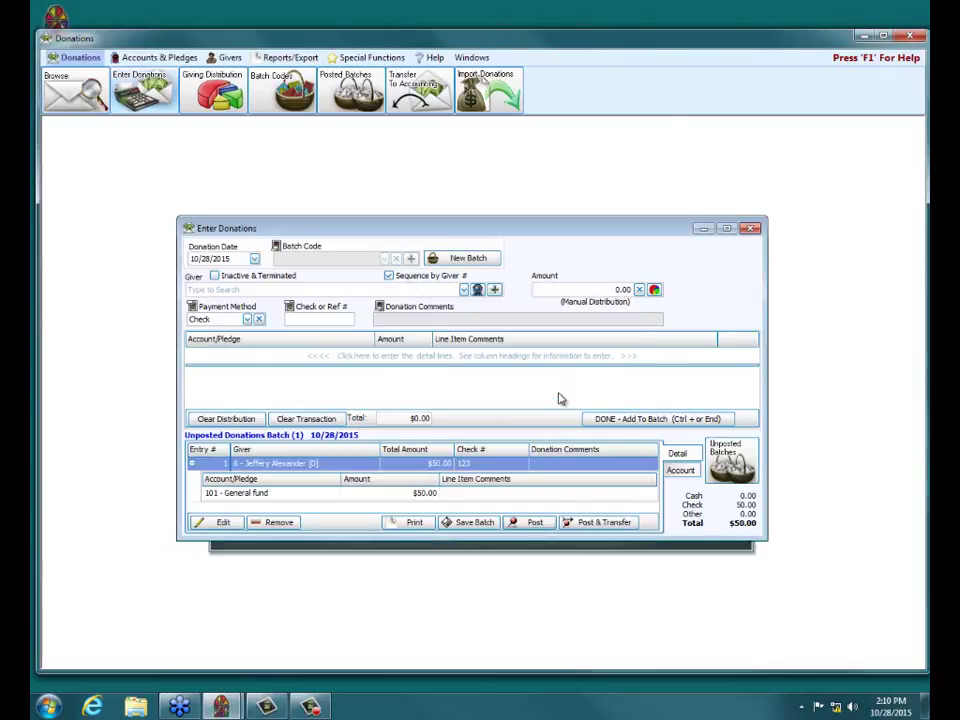
- Preview the posted report for the 50.00 donation by account, look at its heading enlarged, and close the preview
left_click(564, 414)
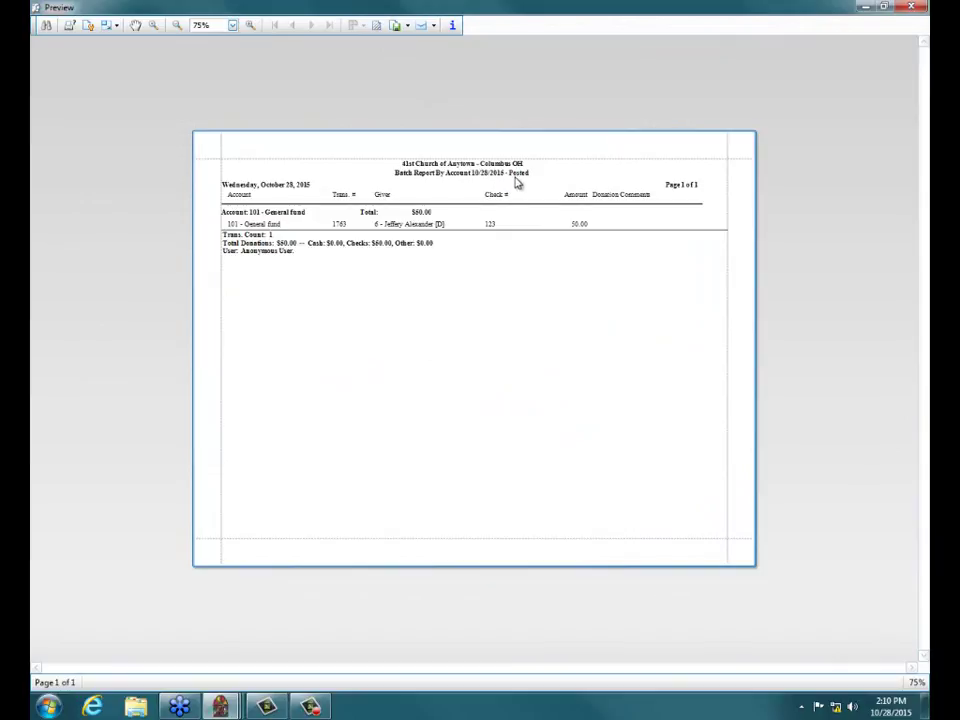
left_click(251, 27)
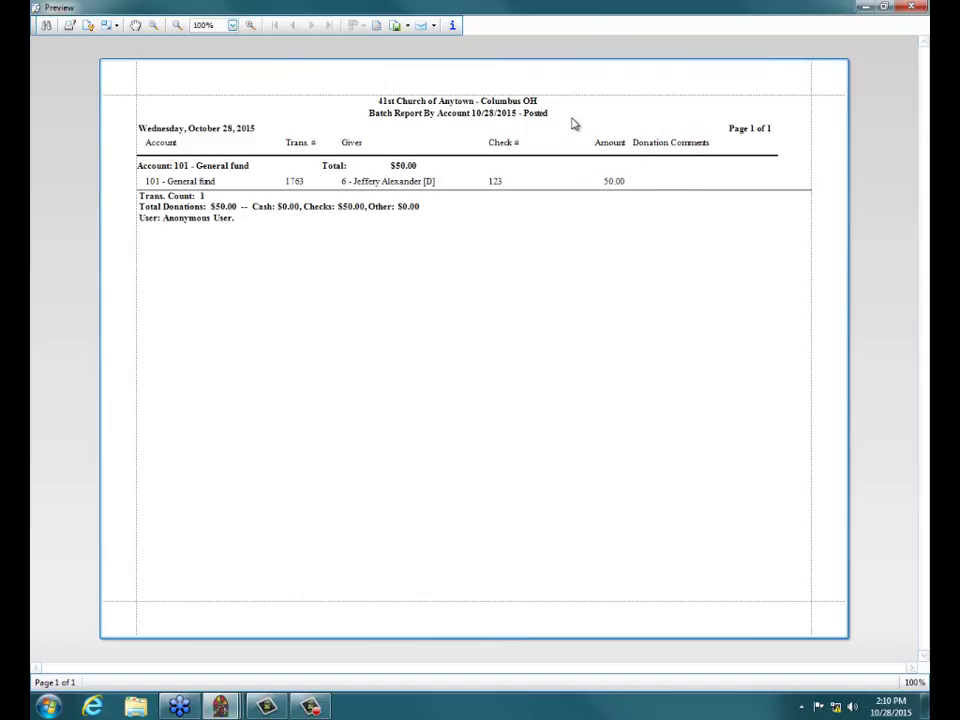
left_click(910, 8)
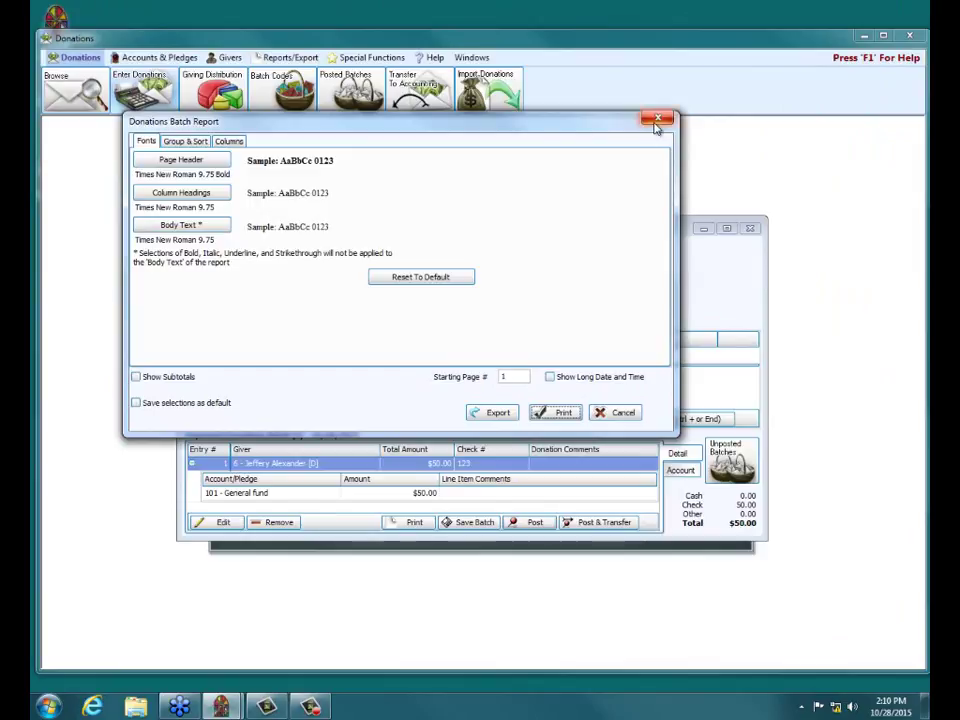
- Close the batch report options and the donation entry form, and open the Donations Log Report
left_click(660, 120)
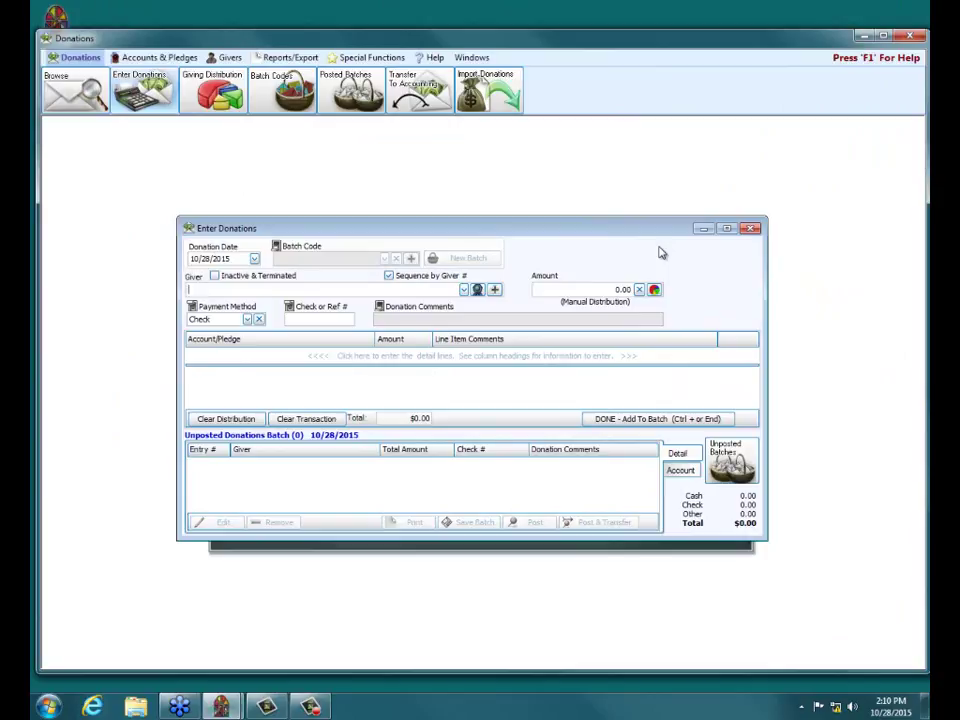
left_click(750, 228)
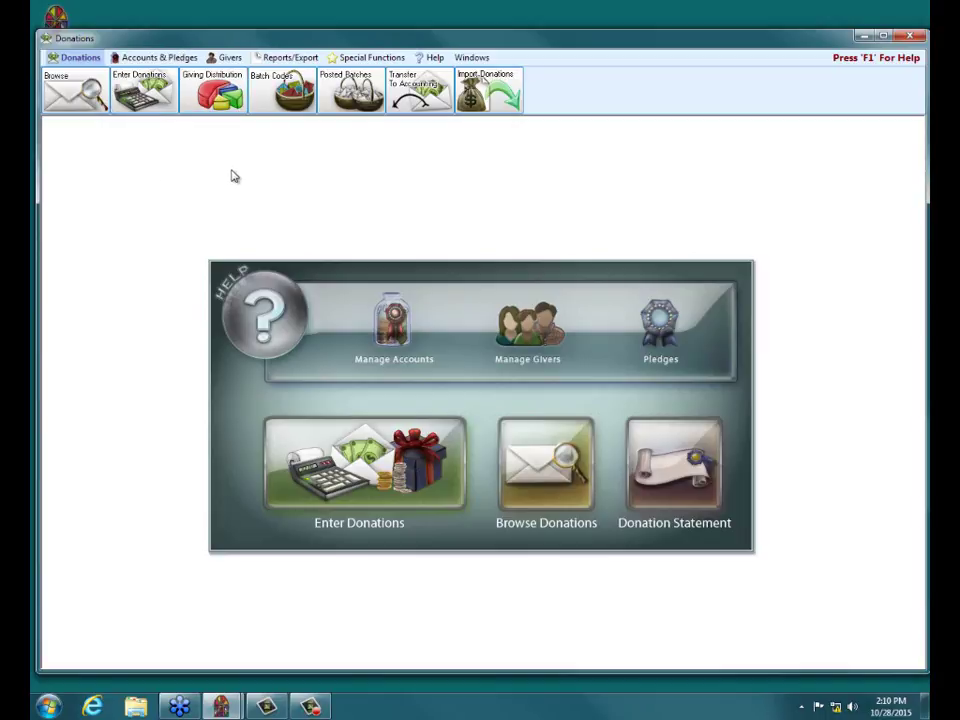
left_click(300, 60)
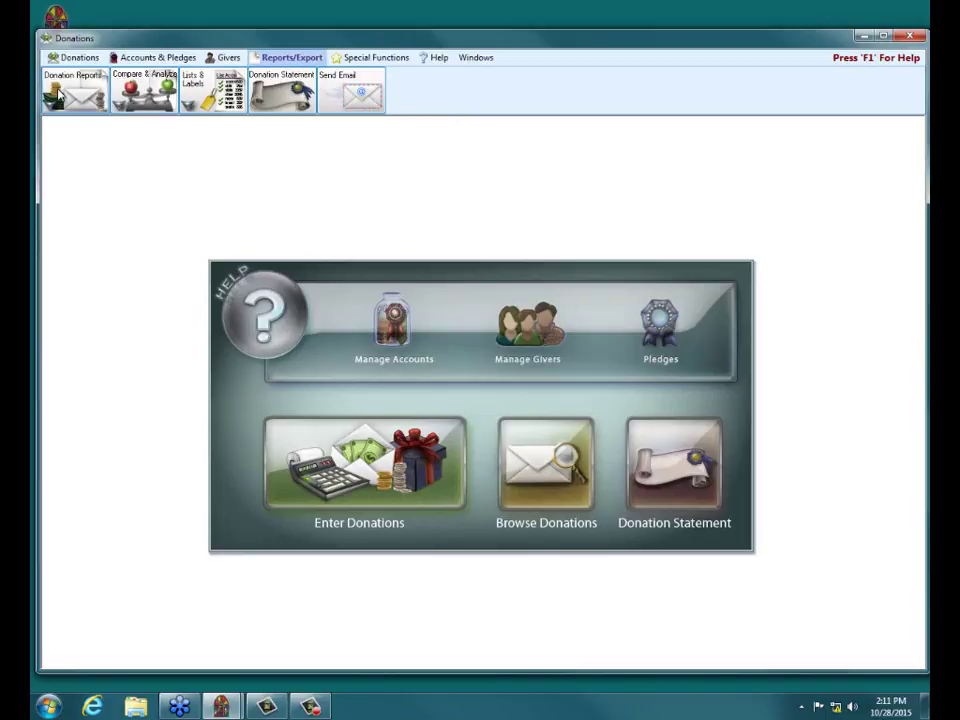
left_click(60, 93)
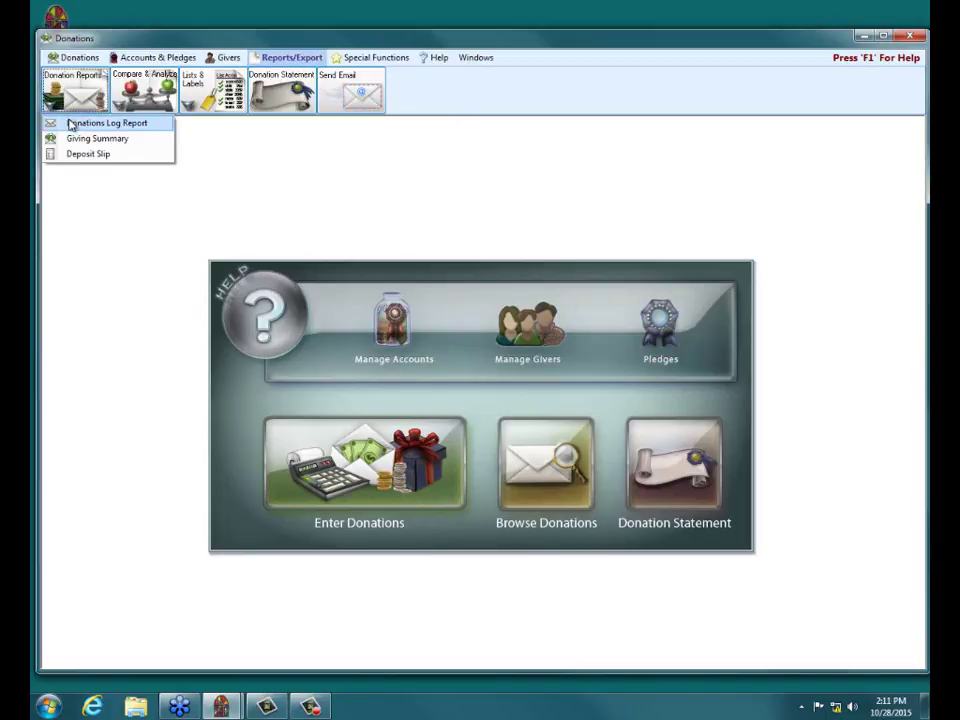
left_click(72, 122)
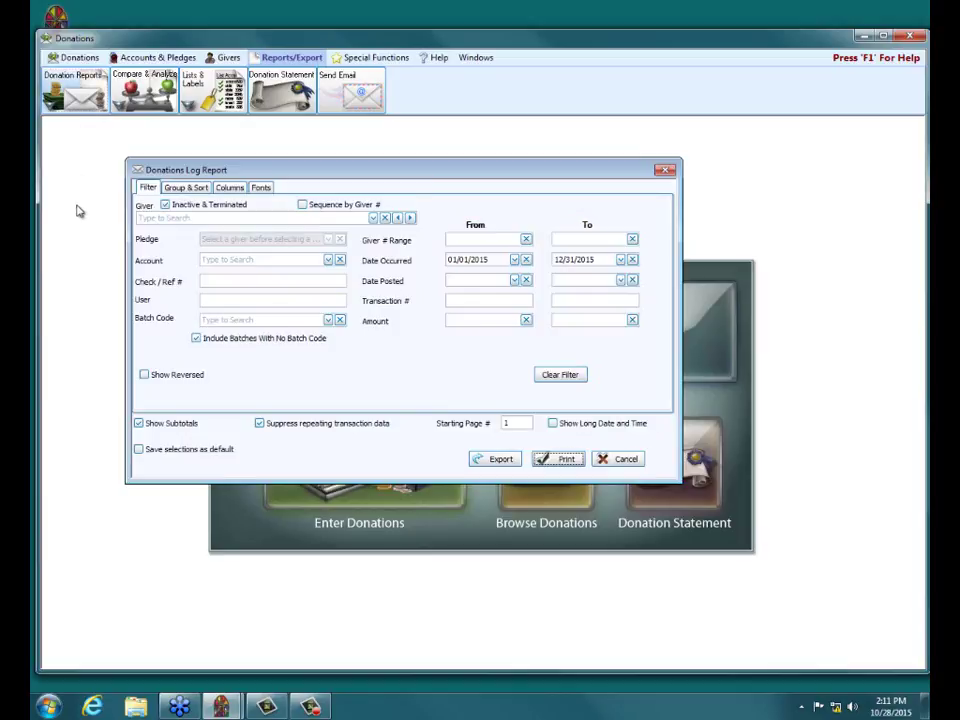
- Limit the log report's Date Occurred range to 10/28/2015 through 10/28/2015
left_click(515, 260)
left_click(486, 378)
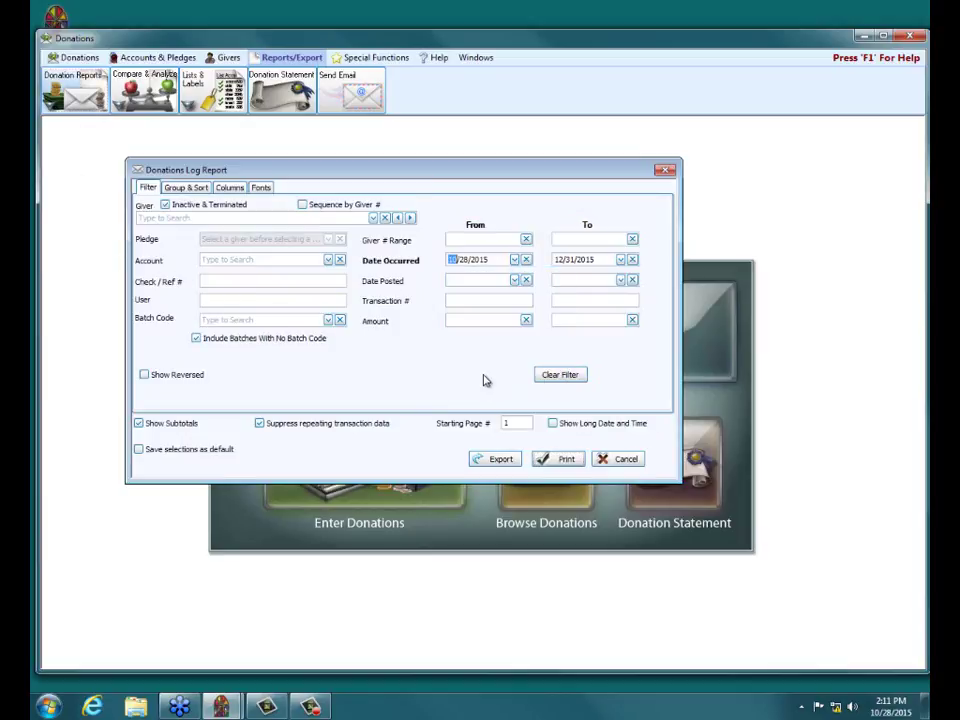
left_click(620, 260)
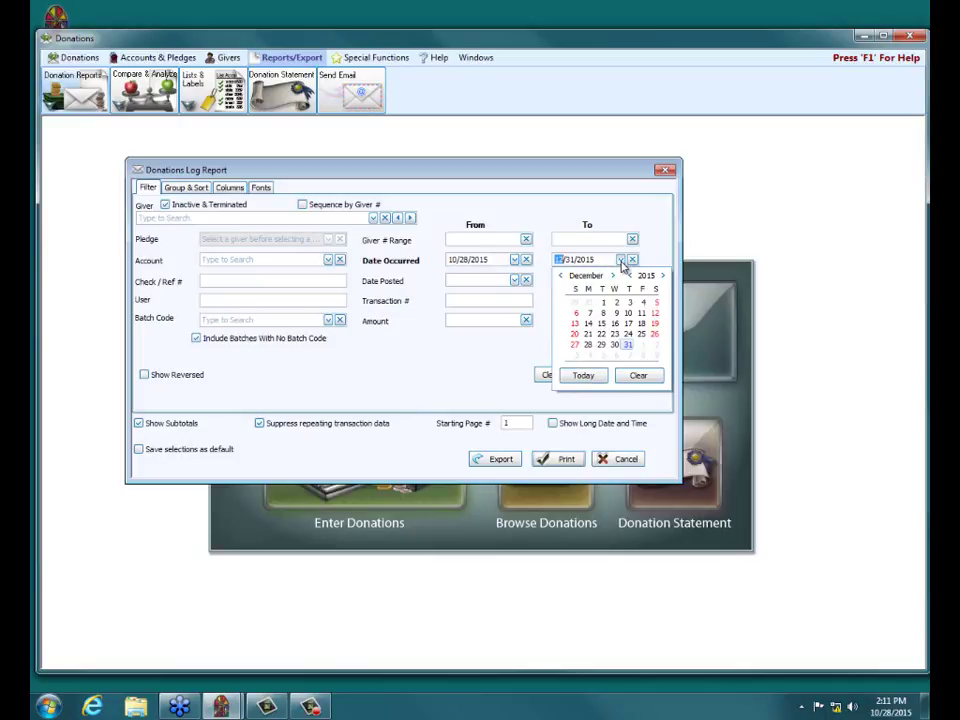
left_click(596, 380)
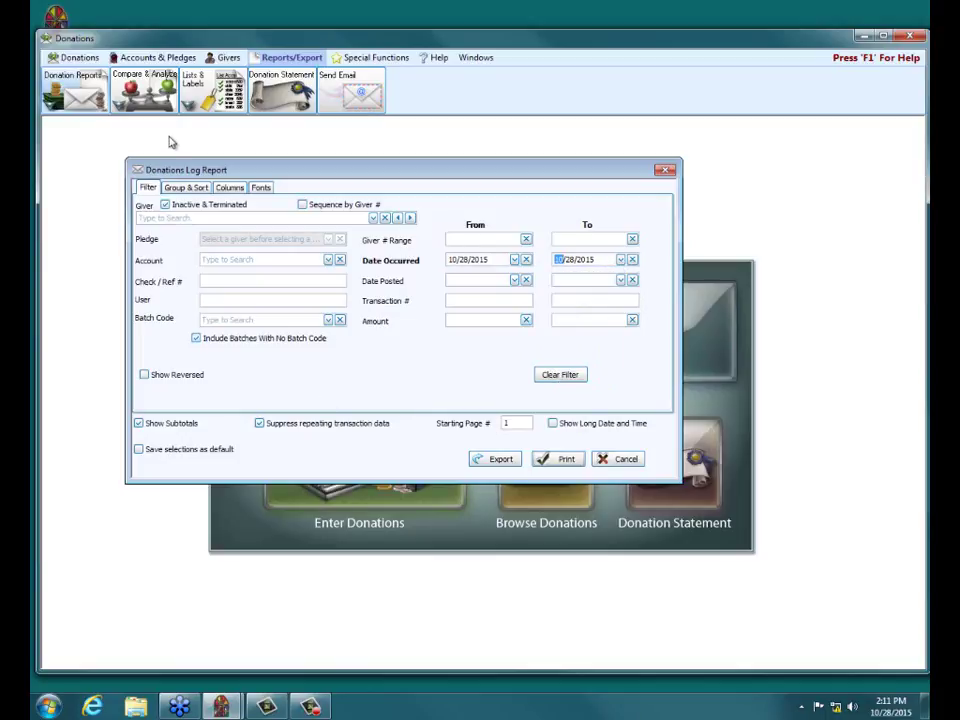
- Check the log report's grouping and remove all of its visible columns, from Trans. # through Amount
left_click(184, 189)
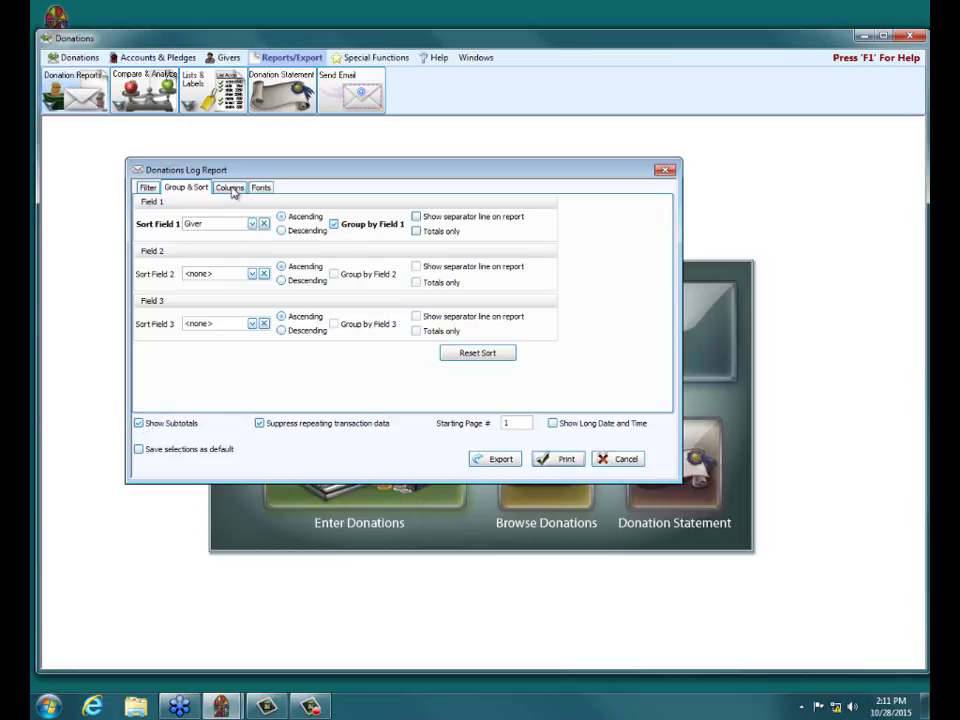
left_click_drag(242, 174, 323, 239)
left_click(309, 254)
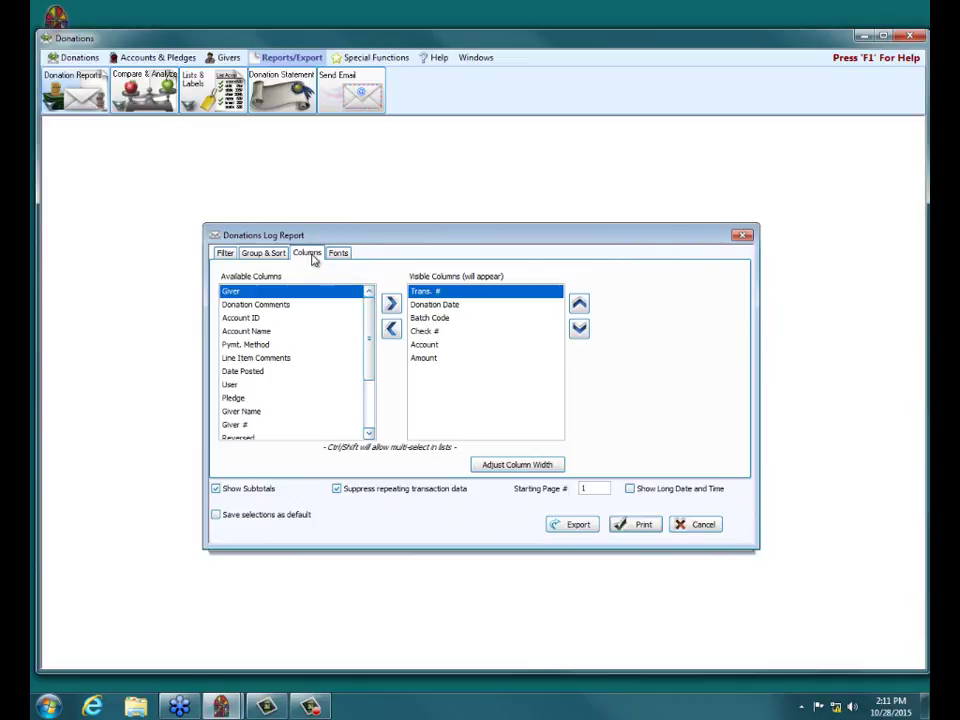
left_click(392, 330)
left_click(393, 330)
left_click(393, 330)
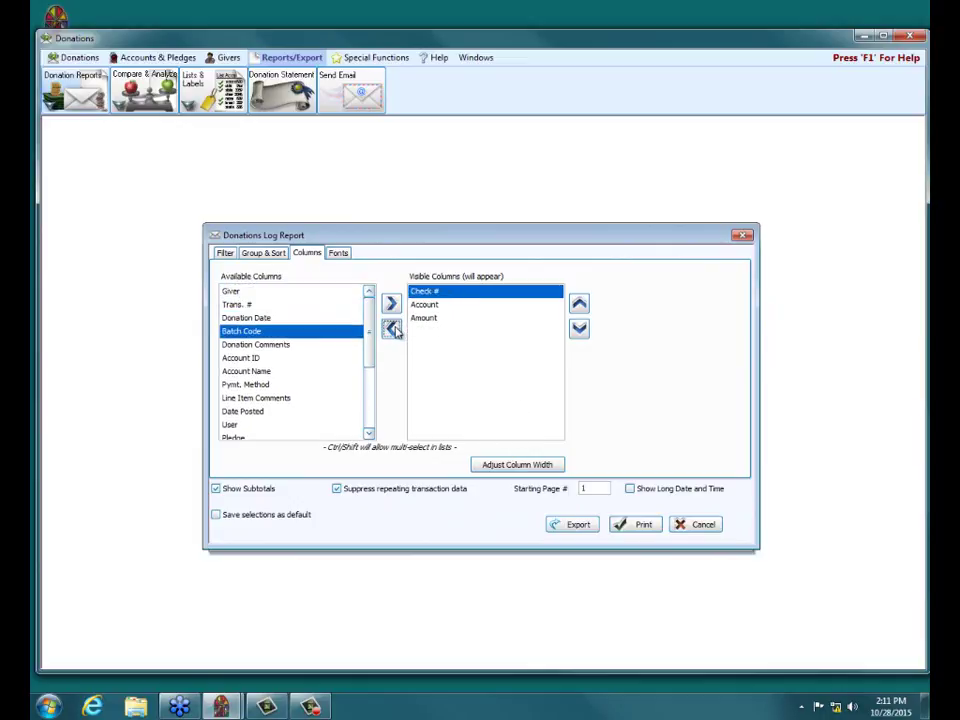
left_click(393, 330)
left_click(393, 330)
left_click(393, 330)
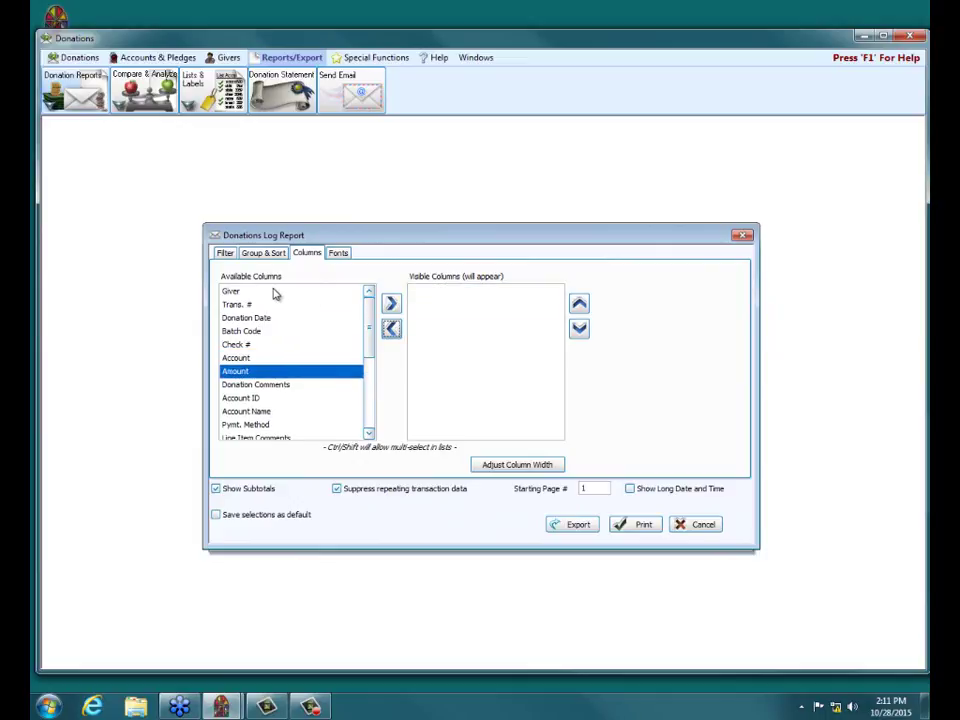
- Add the Giver, Check #, Amount, Account and Donation Comments columns to the log report
left_click(300, 291)
left_click(394, 305)
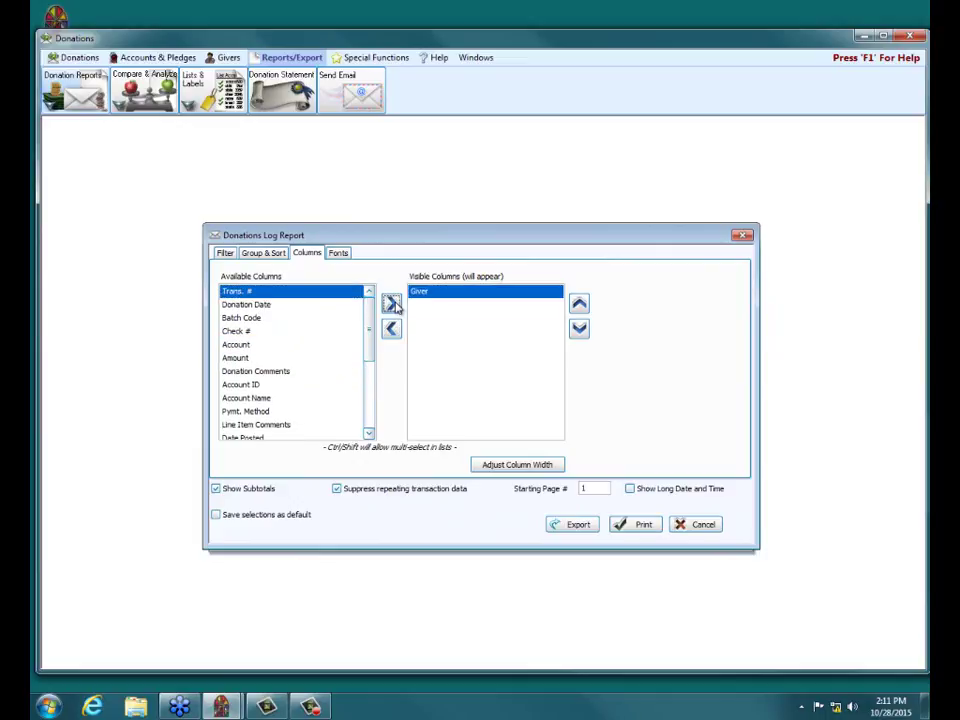
left_click(243, 332)
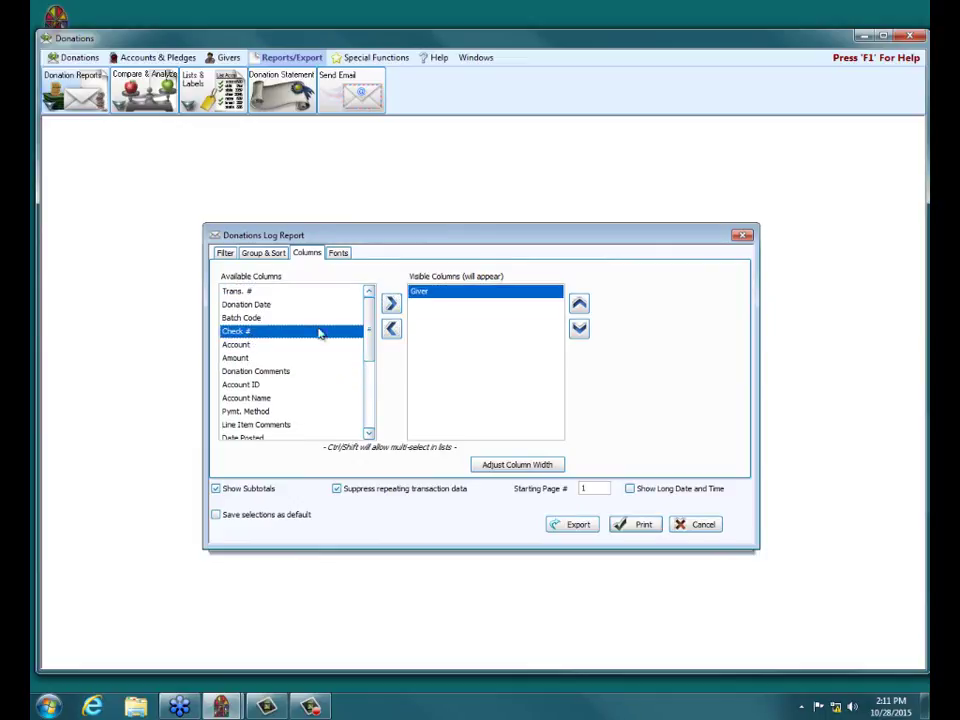
left_click(391, 305)
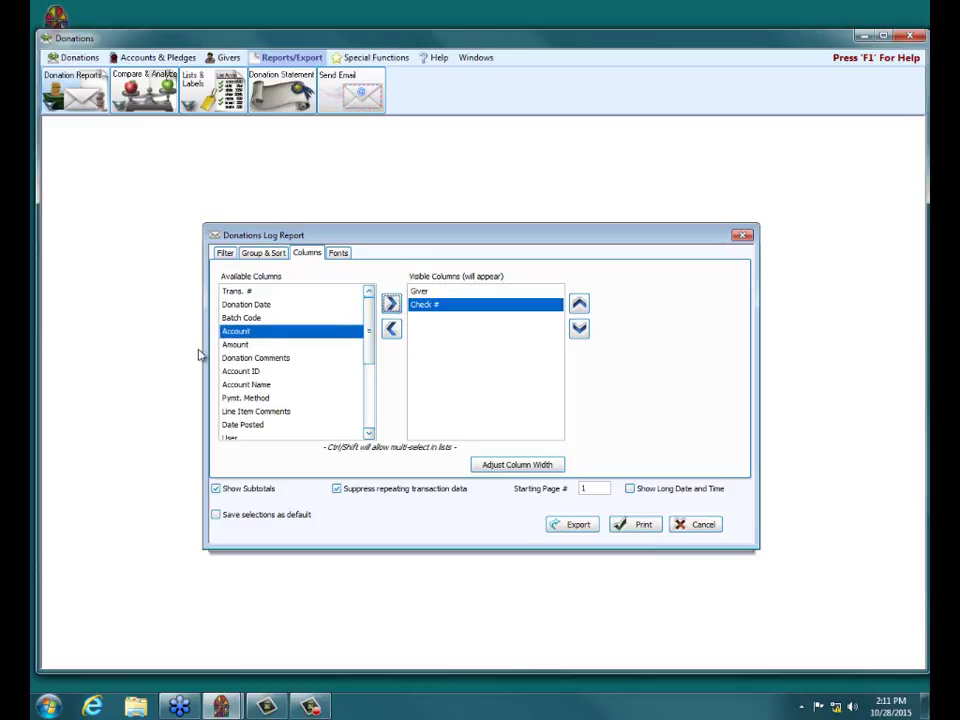
left_click(233, 345)
left_click(391, 306)
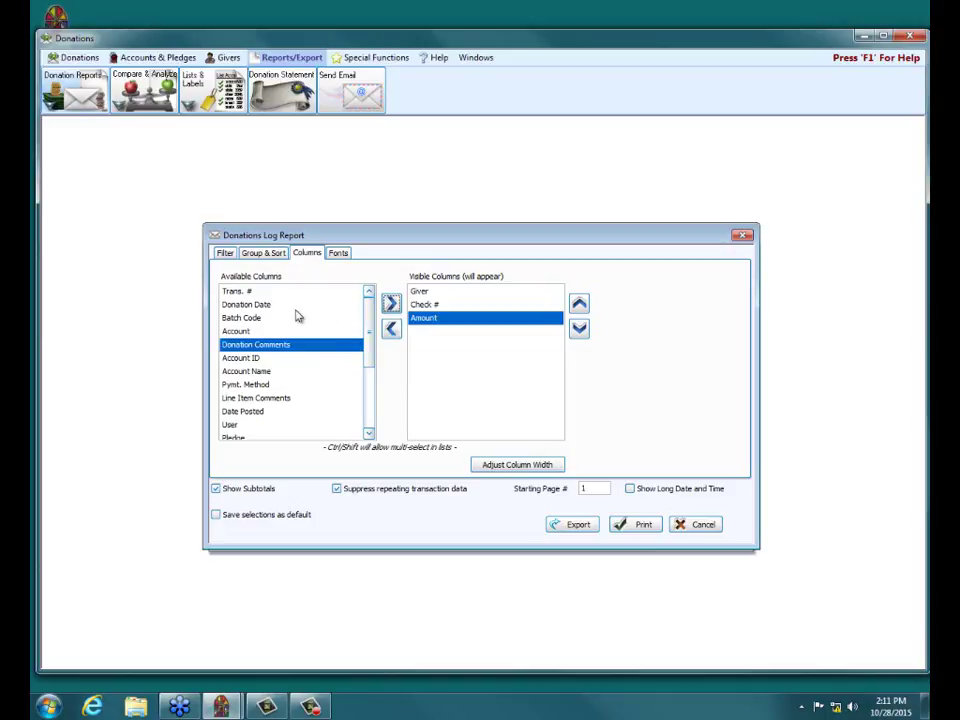
left_click(246, 333)
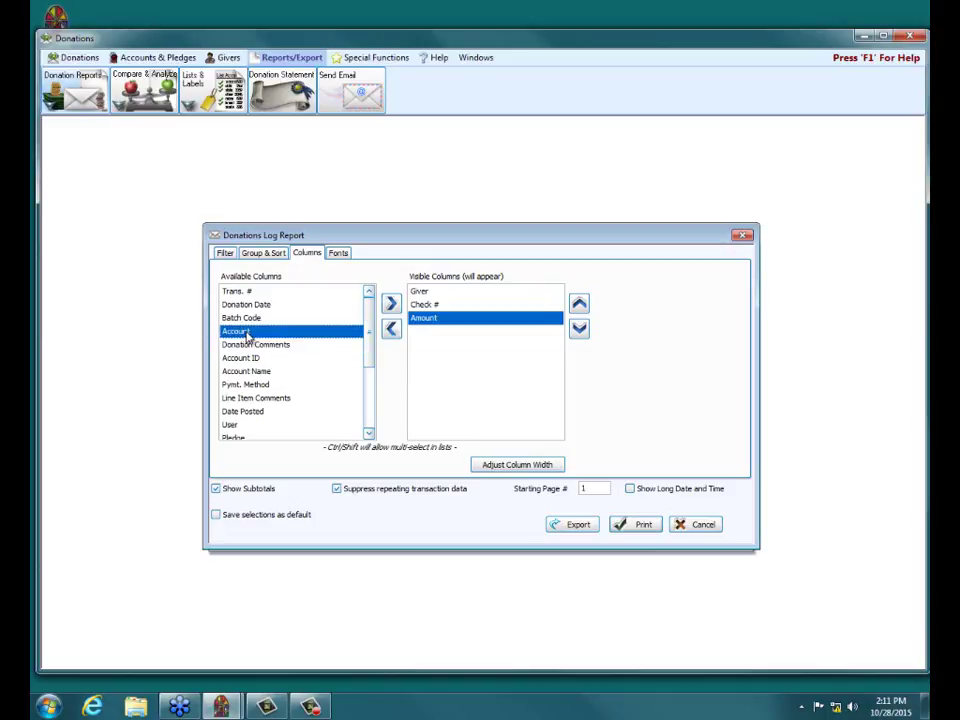
left_click(390, 304)
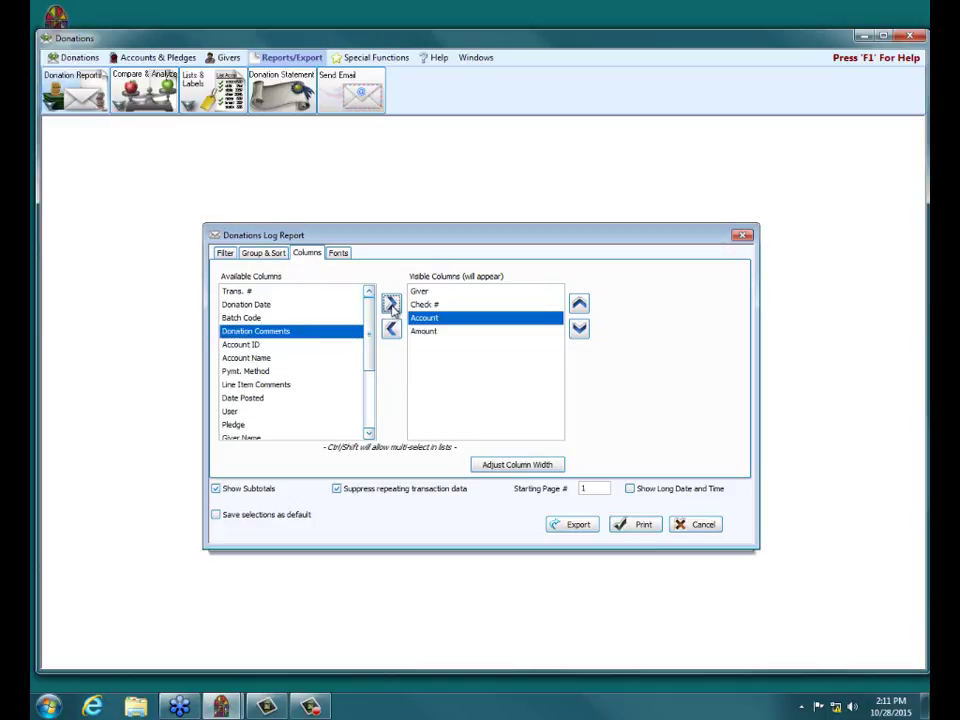
double_click(298, 335)
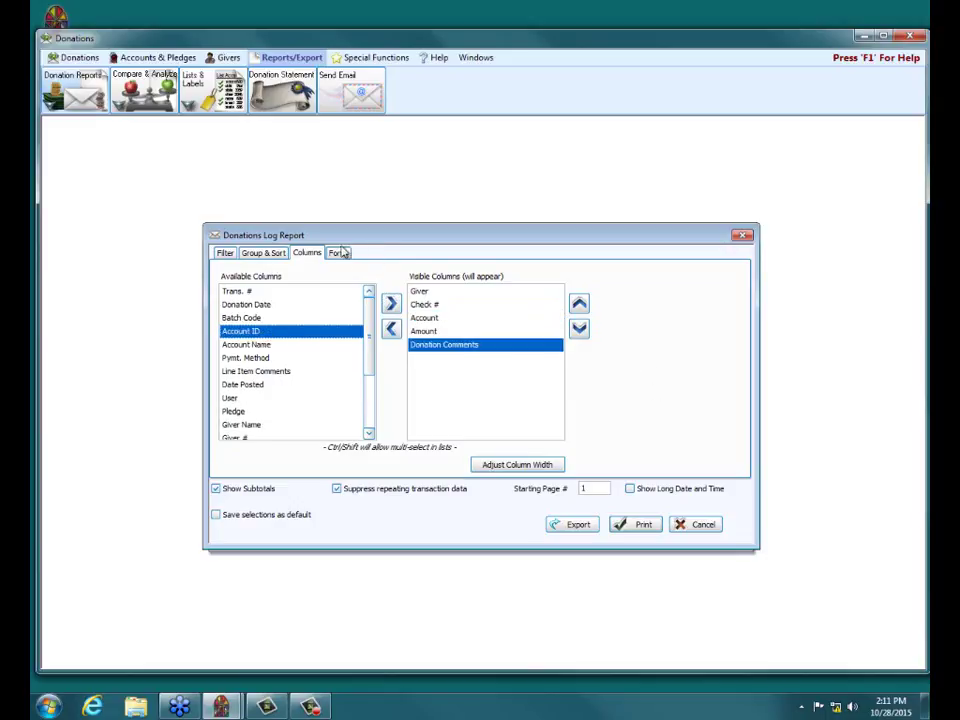
- Preview the log report before and after adding the Donation Date column, closing each preview
left_click(643, 526)
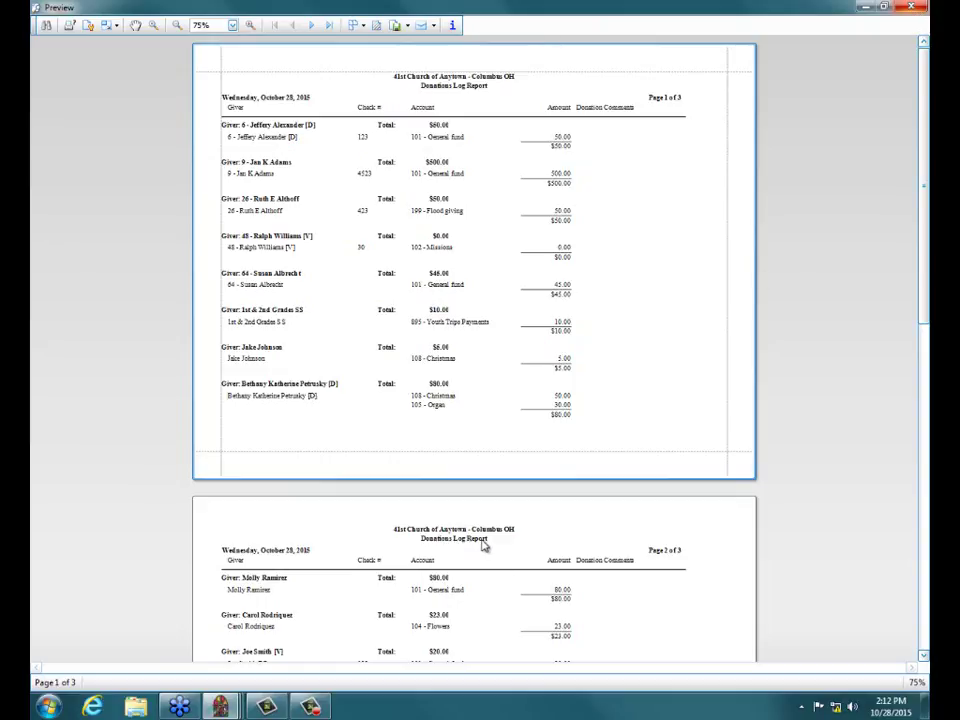
left_click(908, 10)
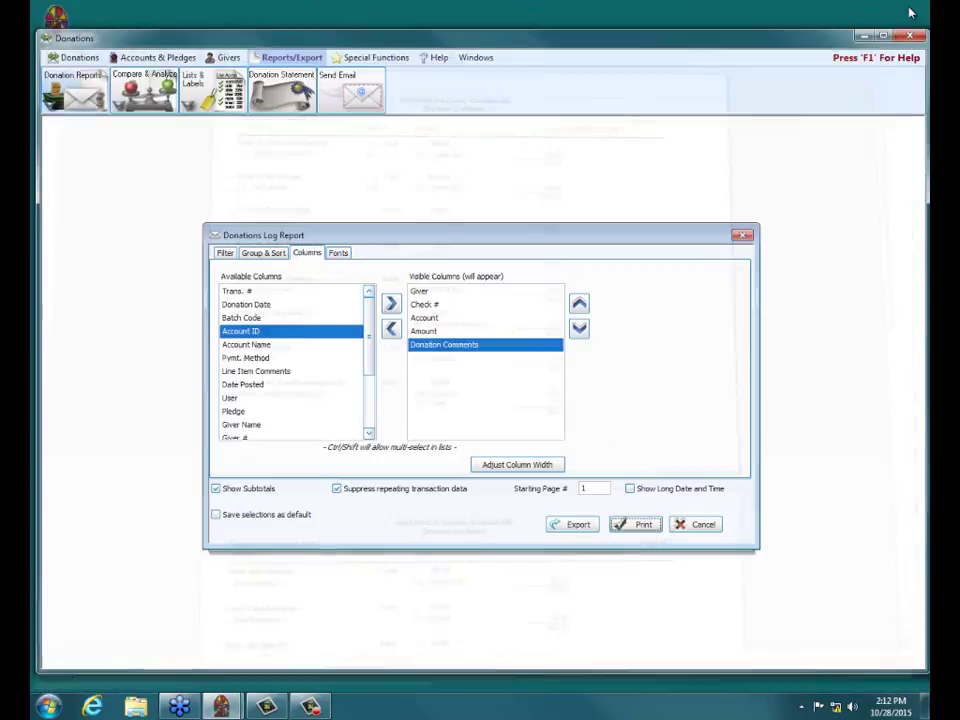
double_click(267, 306)
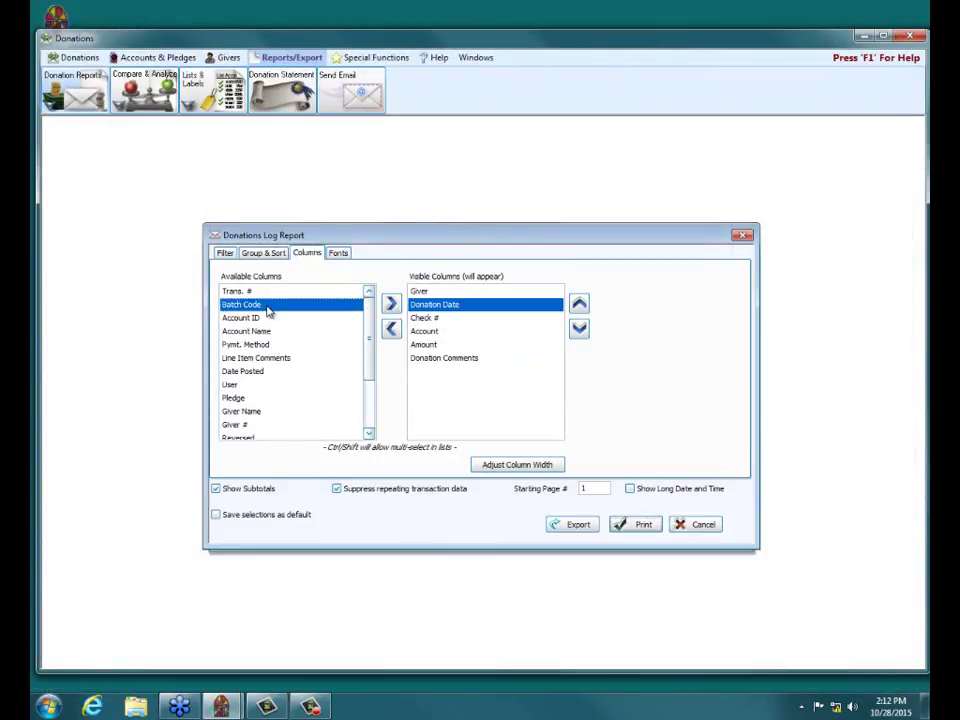
left_click(644, 527)
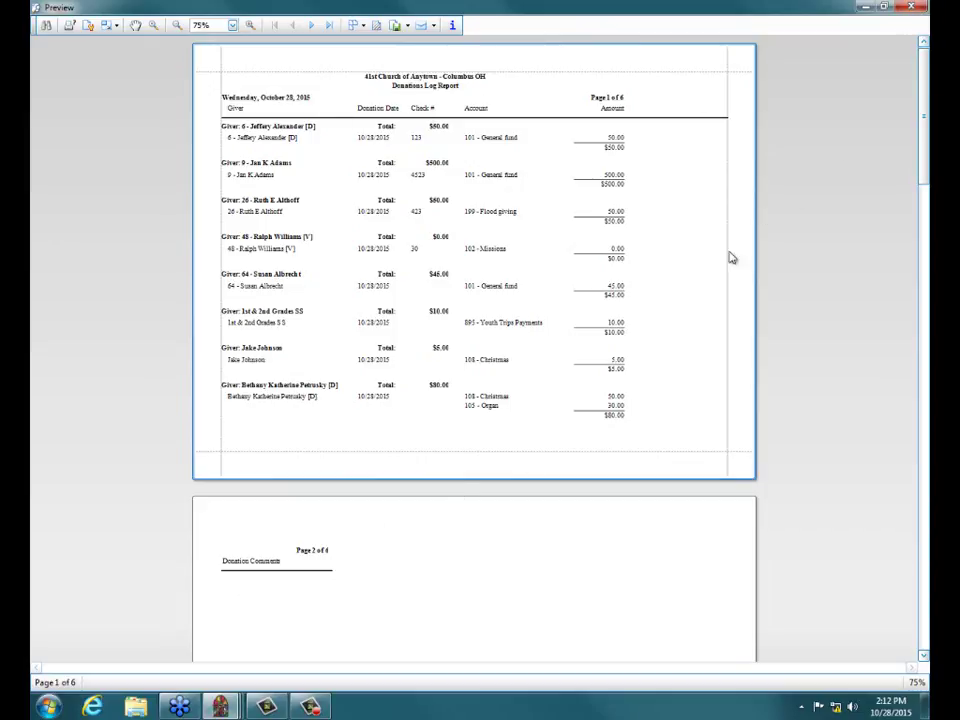
left_click(908, 8)
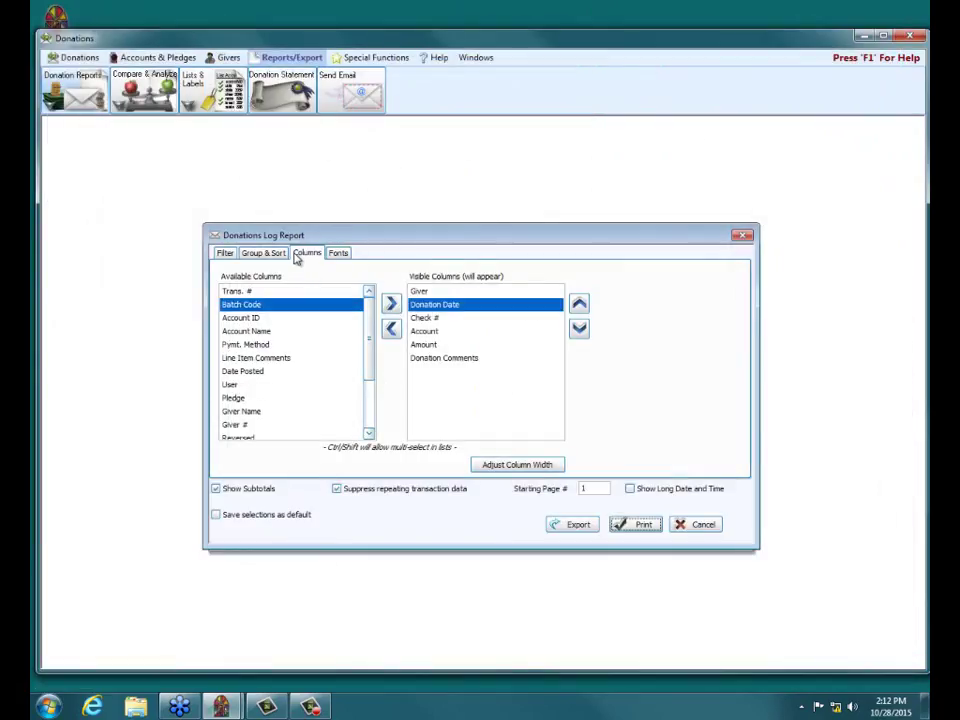
- Set the Amount column's width to 9 characters and the Donation Comments column's width to 19 characters
left_click(428, 345)
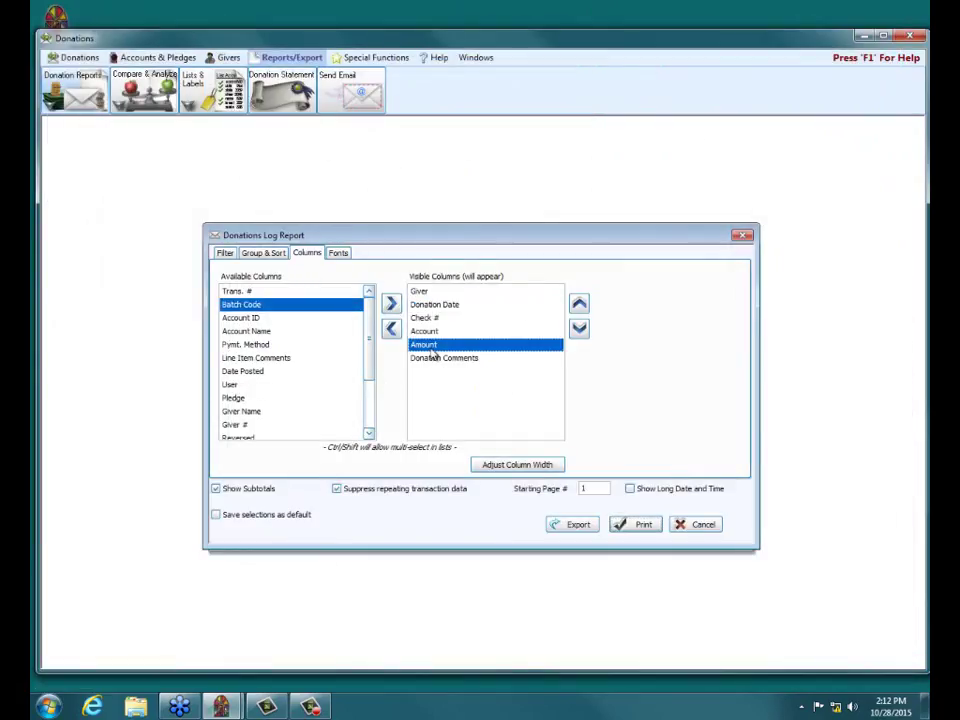
left_click(530, 465)
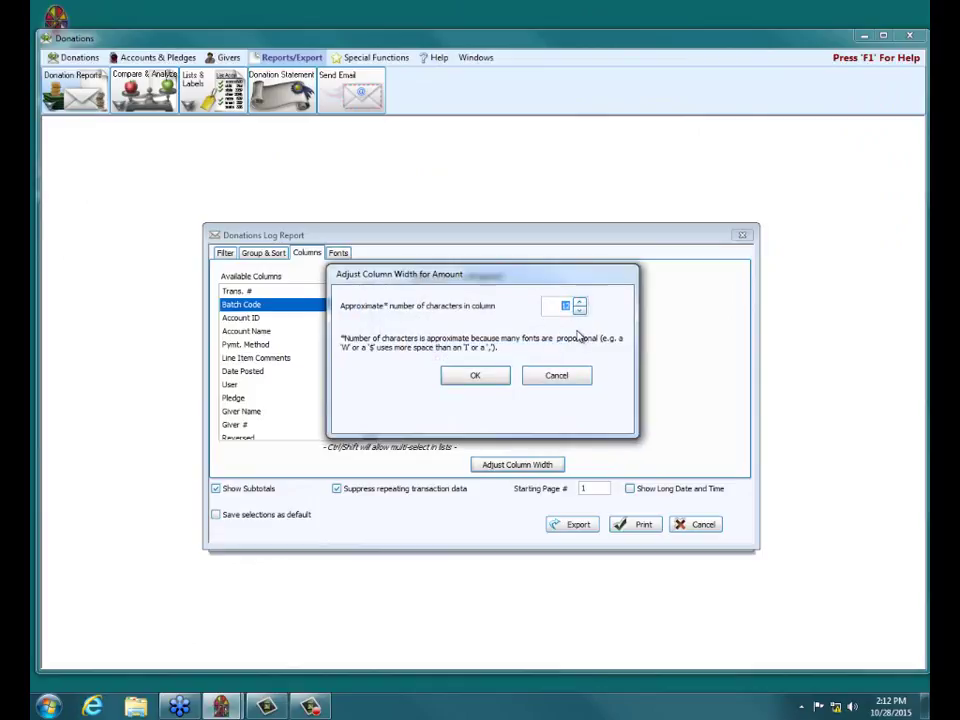
left_click(478, 378)
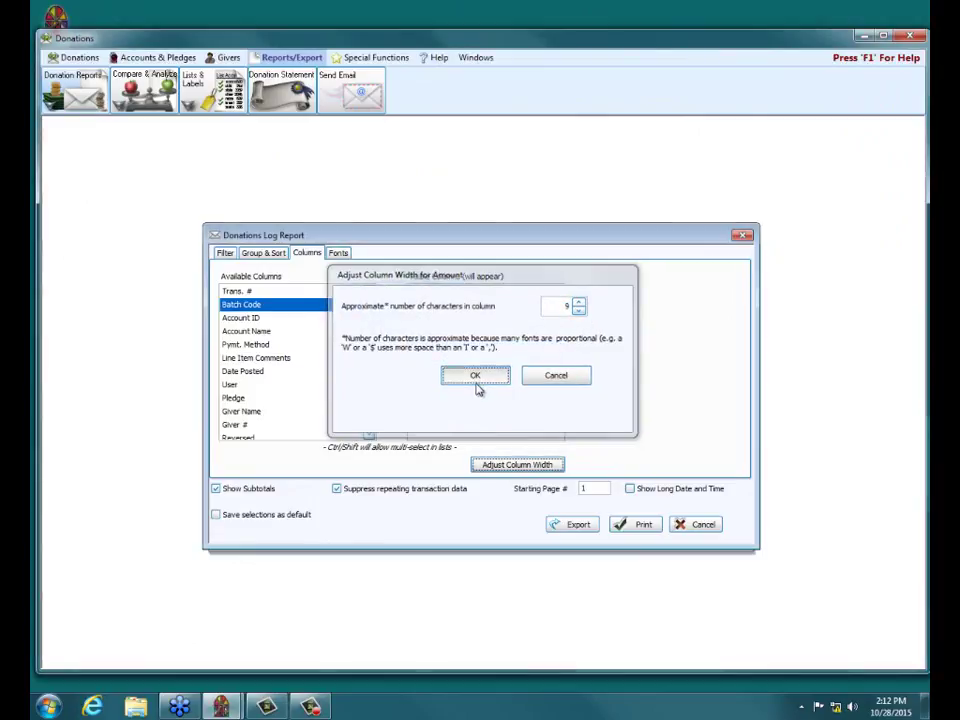
left_click(471, 360)
left_click(503, 468)
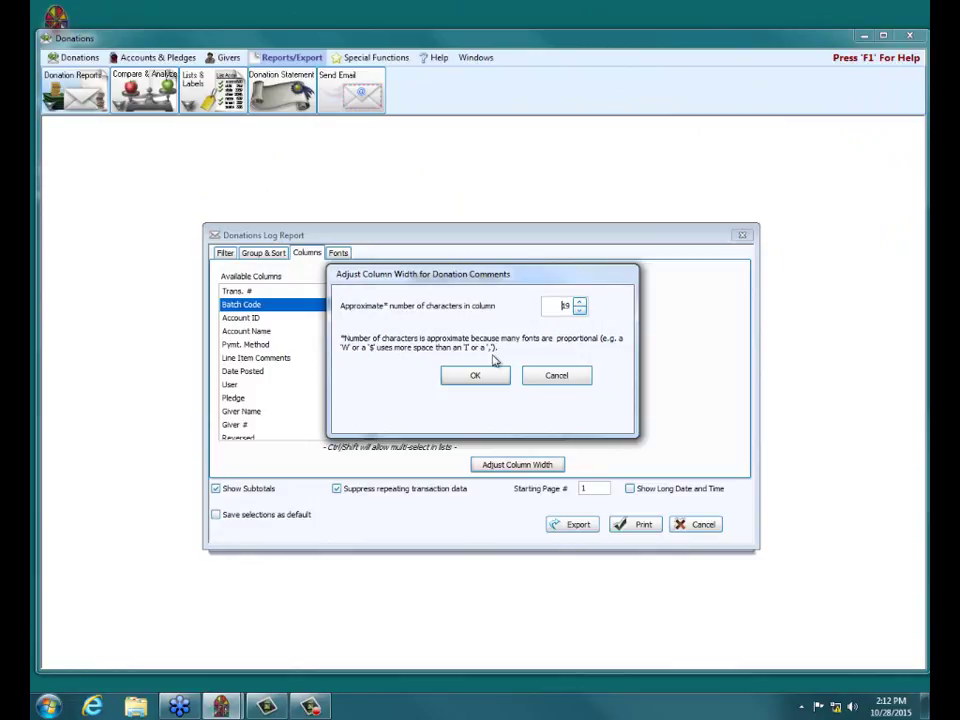
left_click(482, 377)
- Reduce the Account column's width in the log report by a few characters
left_click(446, 330)
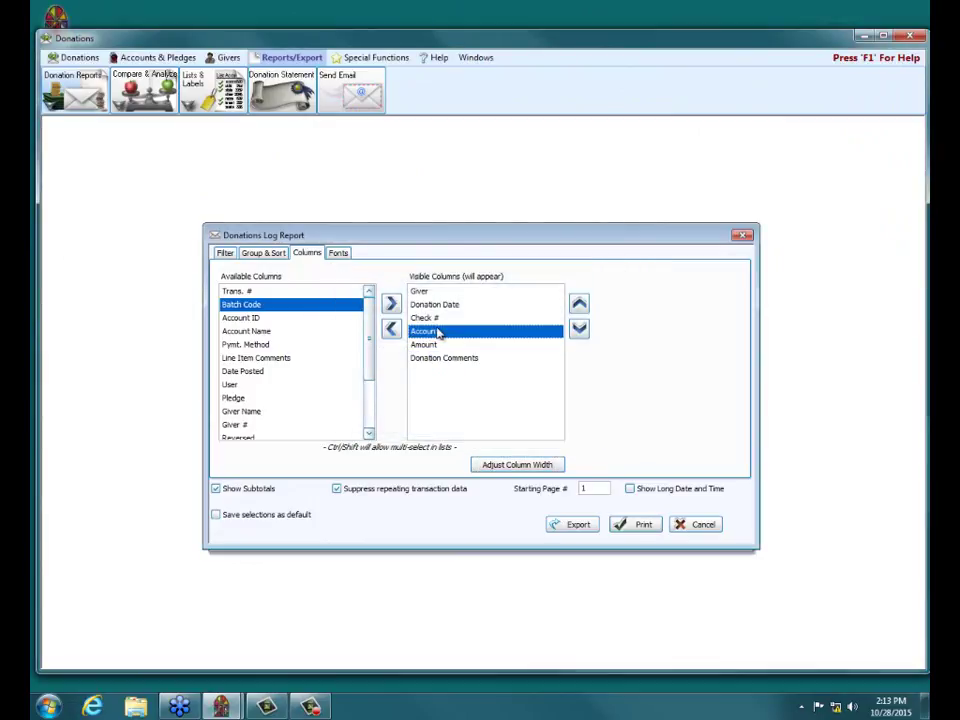
left_click(500, 467)
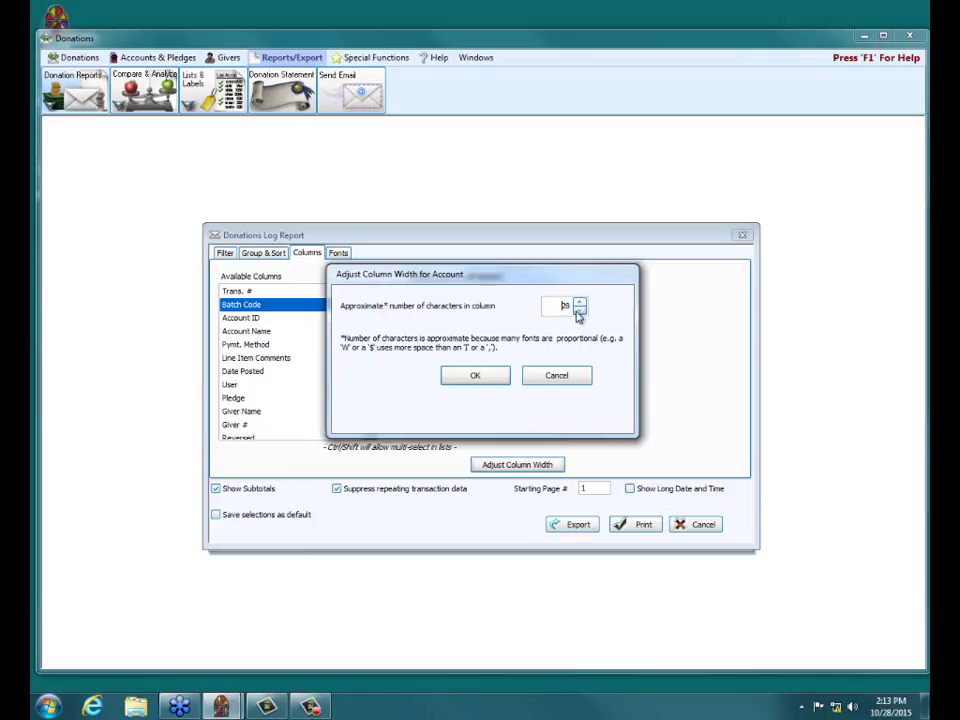
left_click(579, 311)
left_click(579, 311)
left_click(579, 311)
left_click(579, 311)
left_click(476, 376)
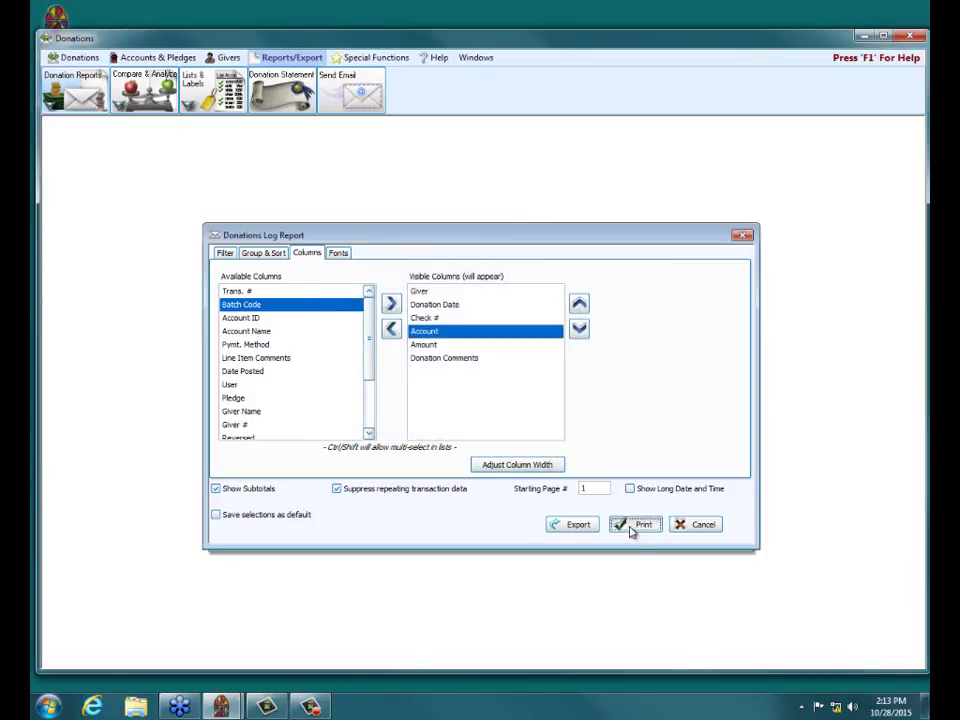
- Preview the log report with the adjusted column widths, close the preview, and review the grouping and filter options
left_click(635, 524)
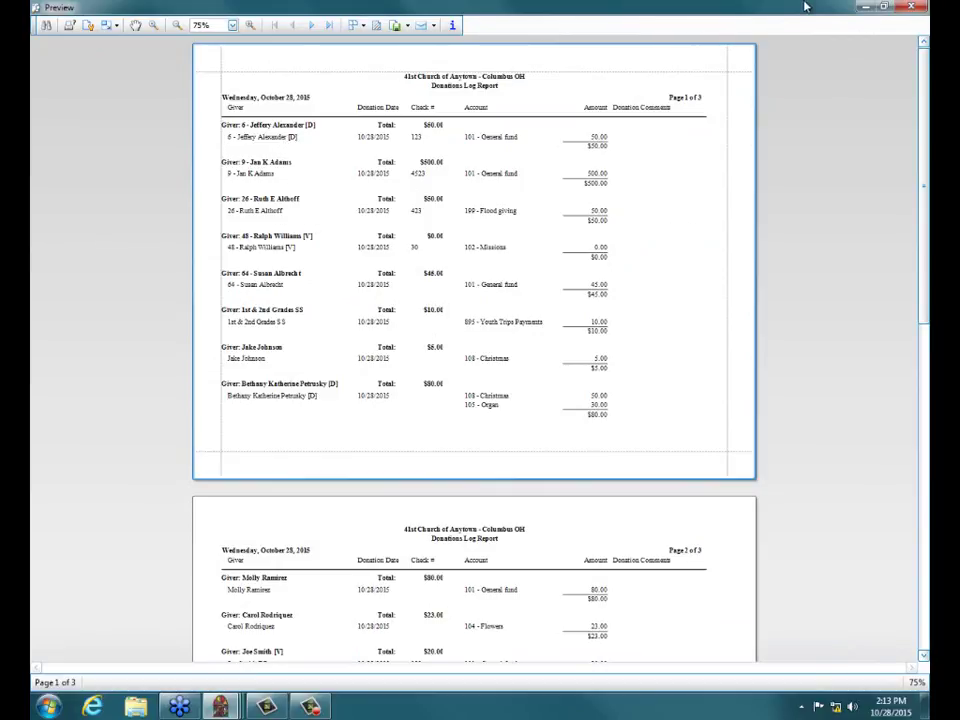
left_click(911, 8)
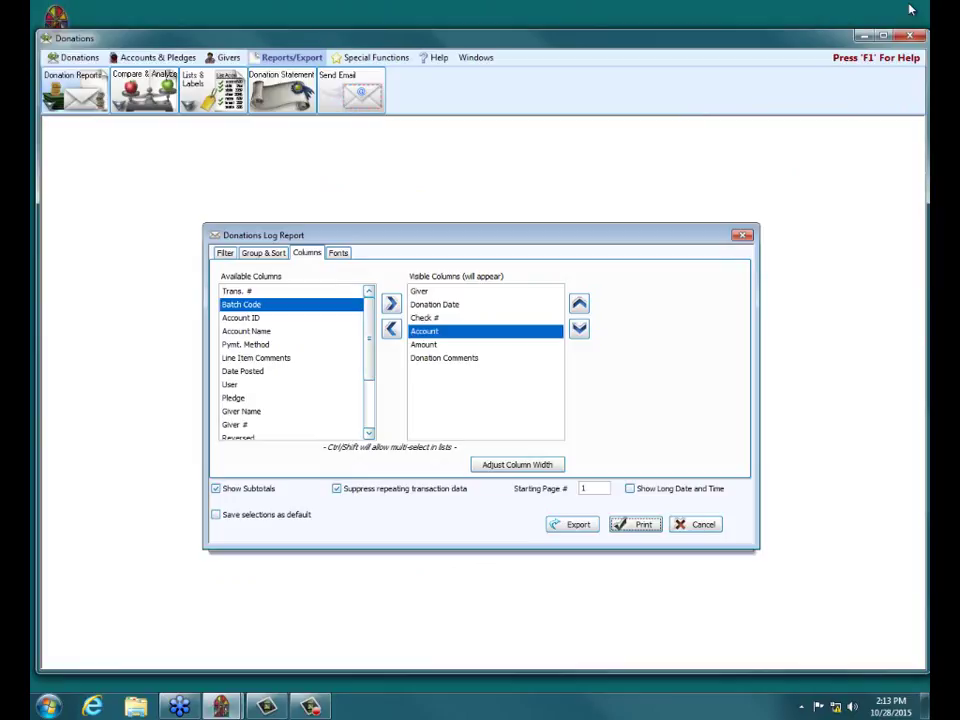
left_click(264, 254)
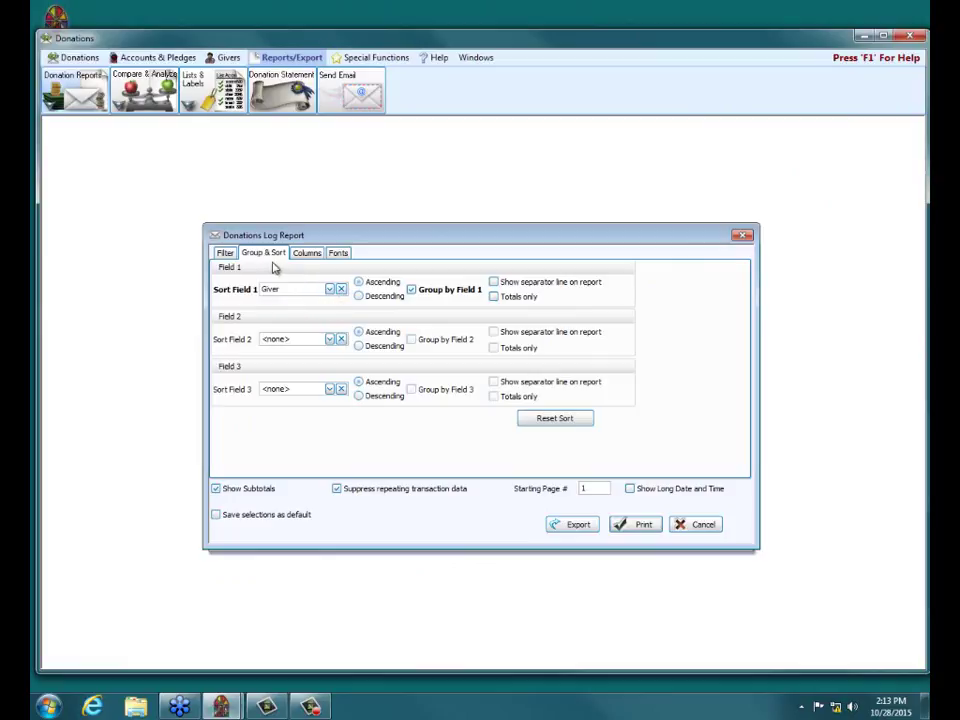
left_click(225, 254)
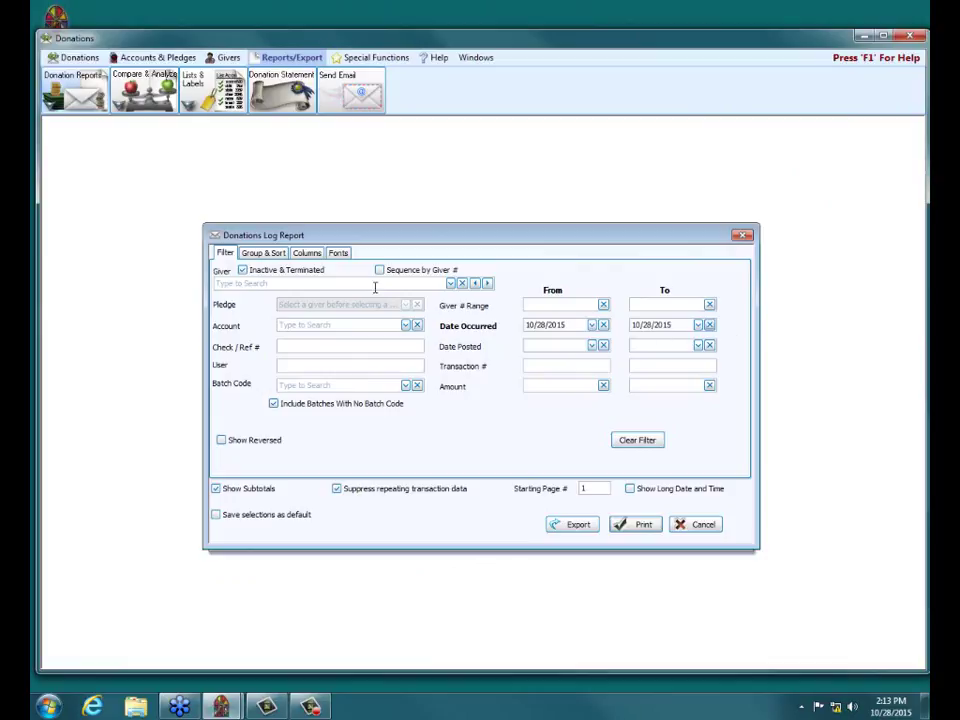
- Limit the giver grouping to totals only, preview the log report, and close the preview
left_click(260, 255)
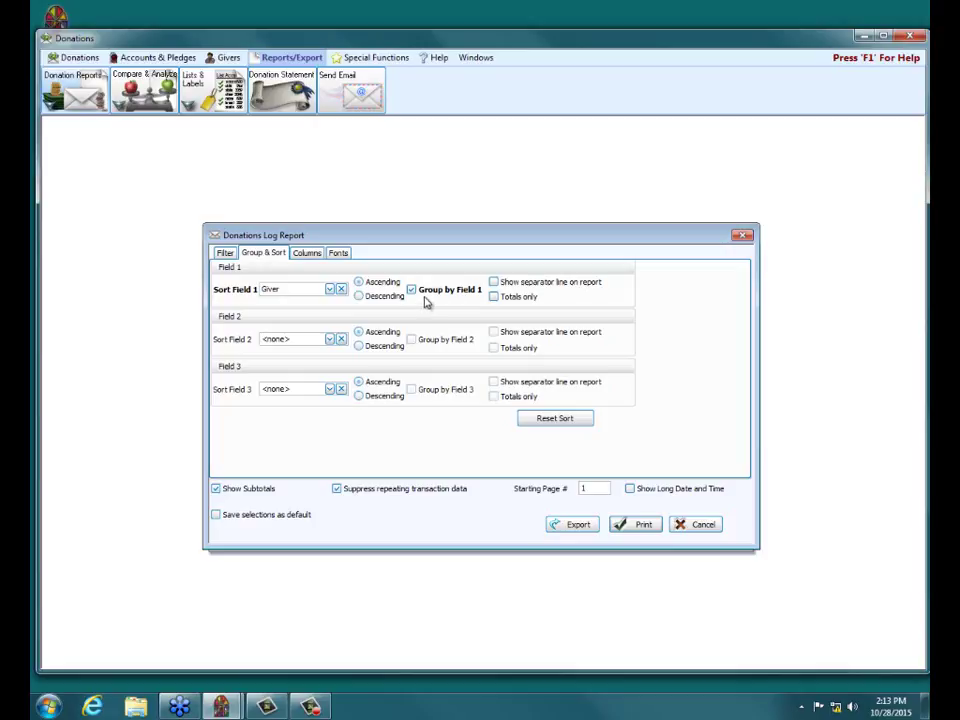
left_click(520, 300)
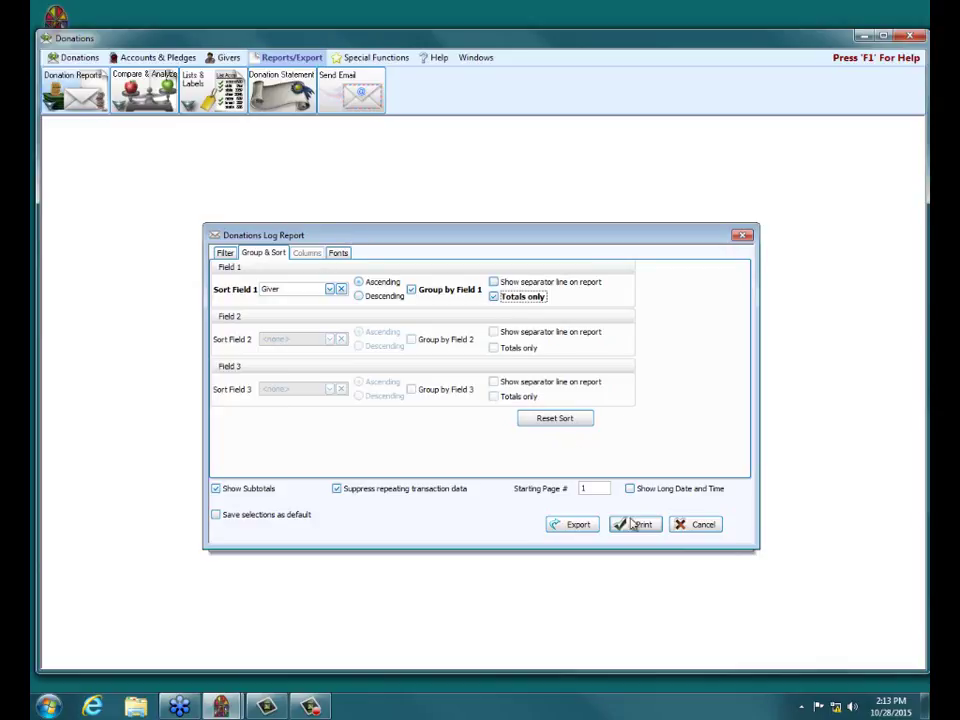
left_click(641, 525)
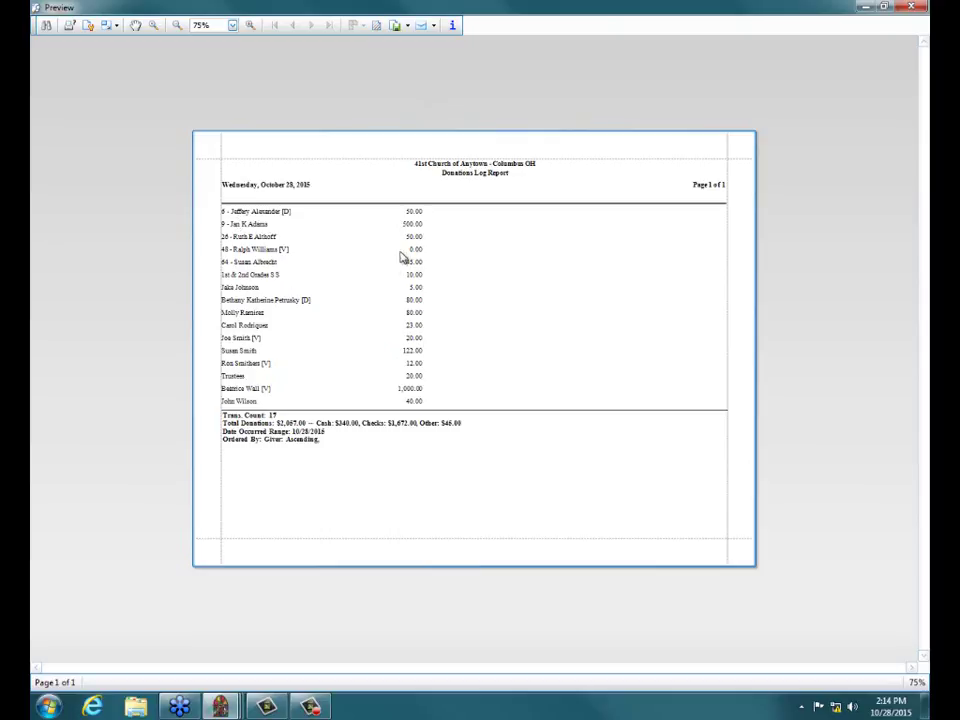
left_click(911, 9)
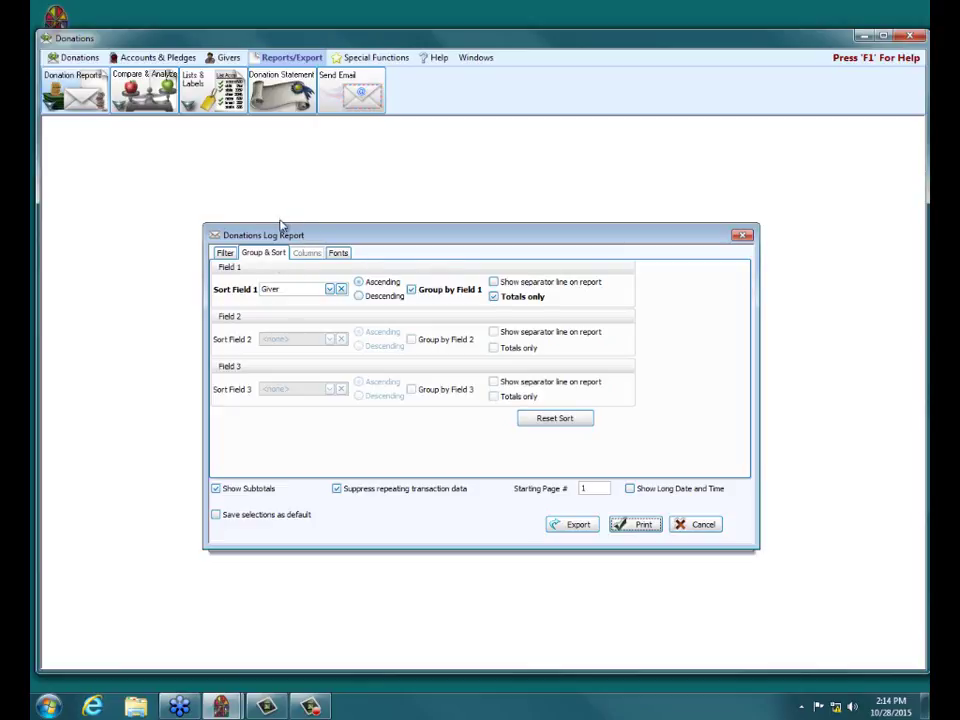
- Turn off totals only and grouping for the first sort field, and sort the log report by Account instead of Giver
left_click(225, 253)
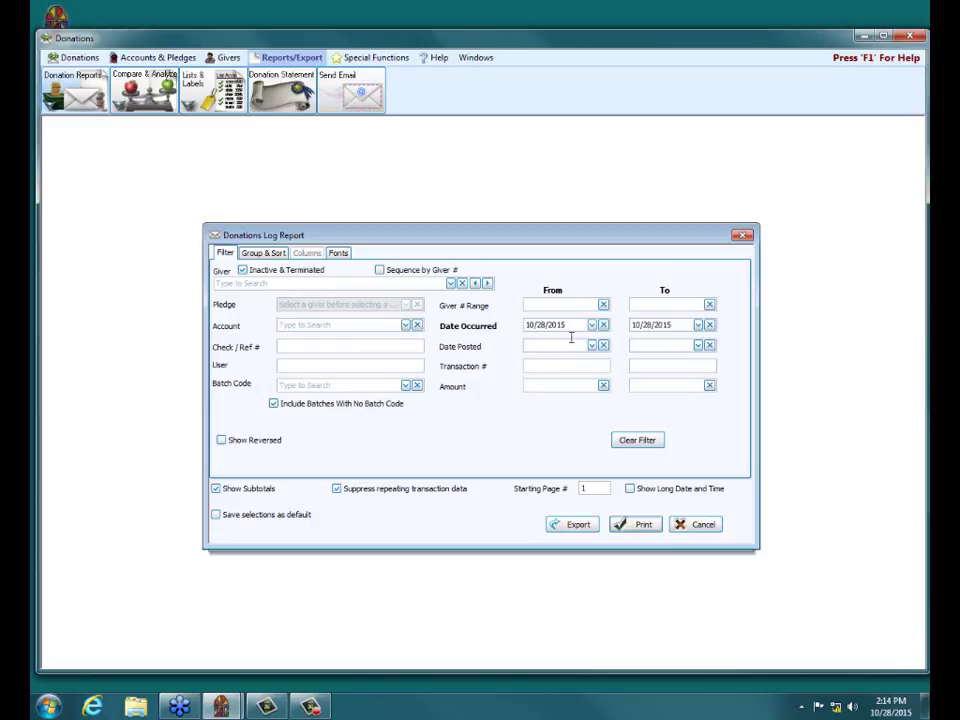
left_click(272, 254)
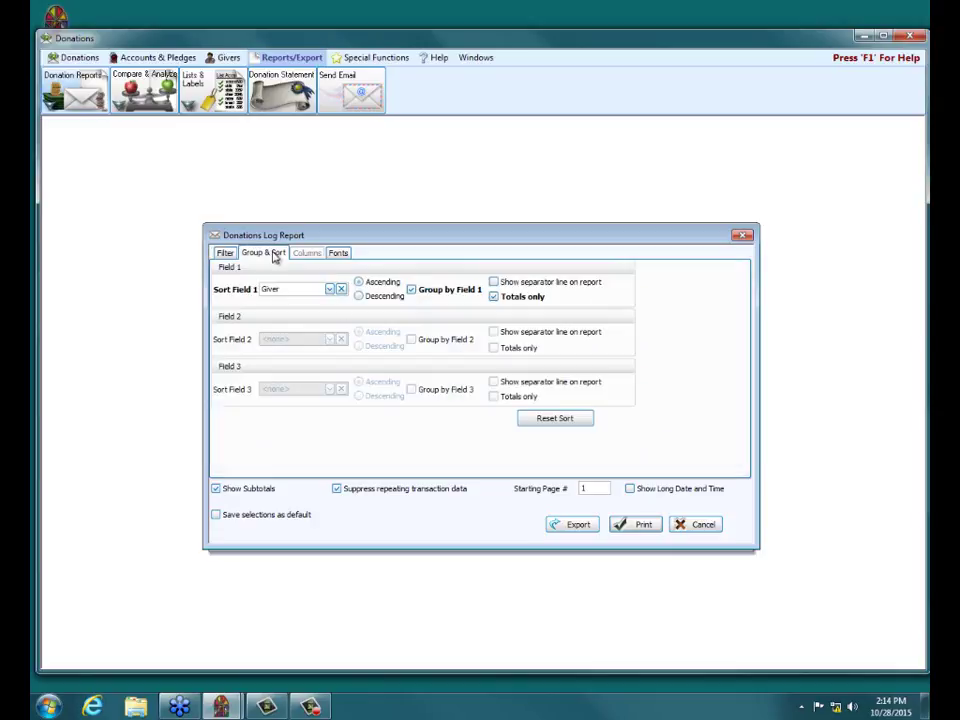
left_click(494, 297)
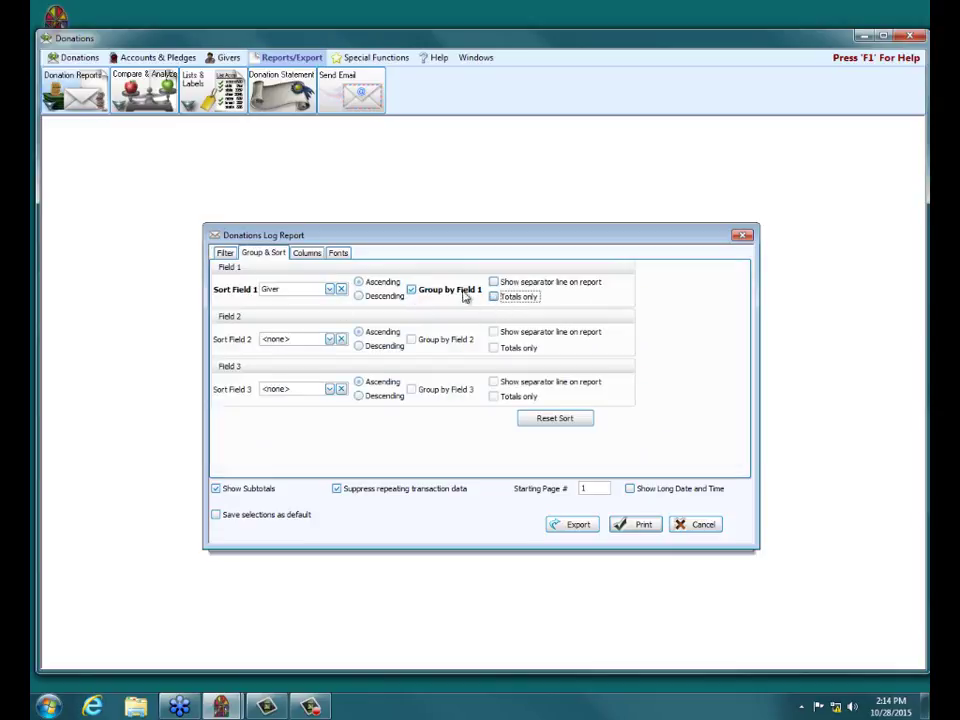
left_click(410, 290)
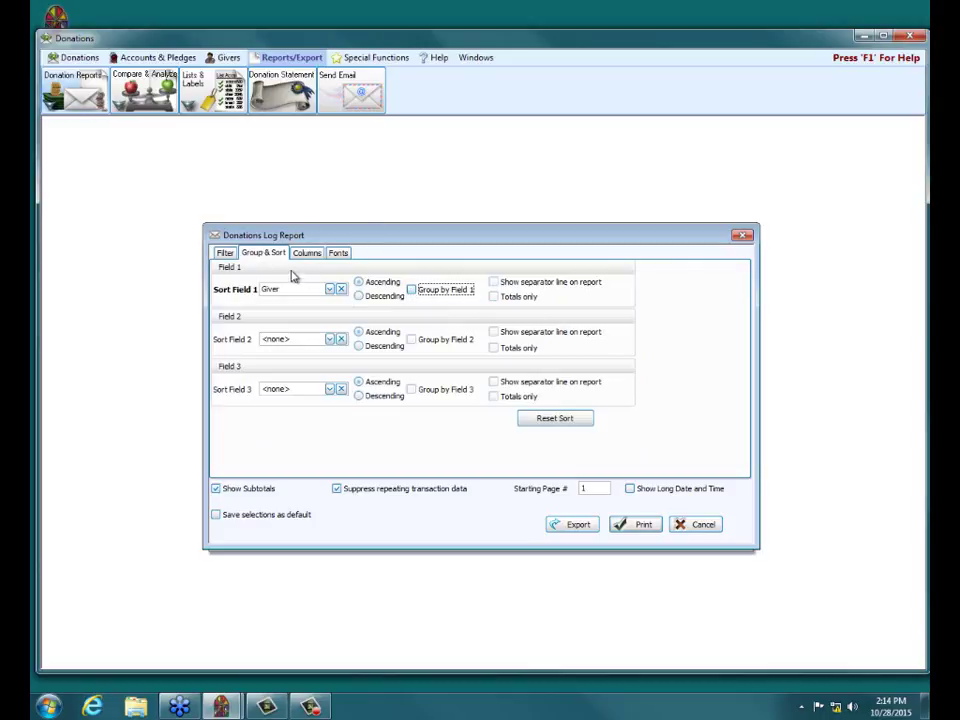
left_click(330, 289)
scroll(339, 350, "up", 1)
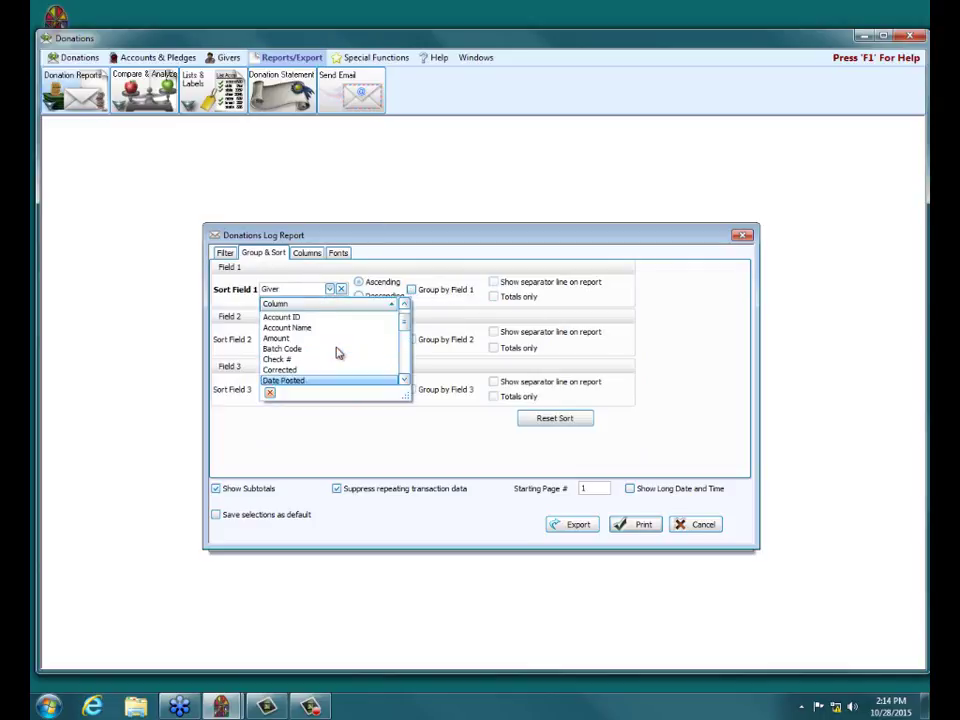
scroll(337, 352, "up", 1)
left_click(317, 318)
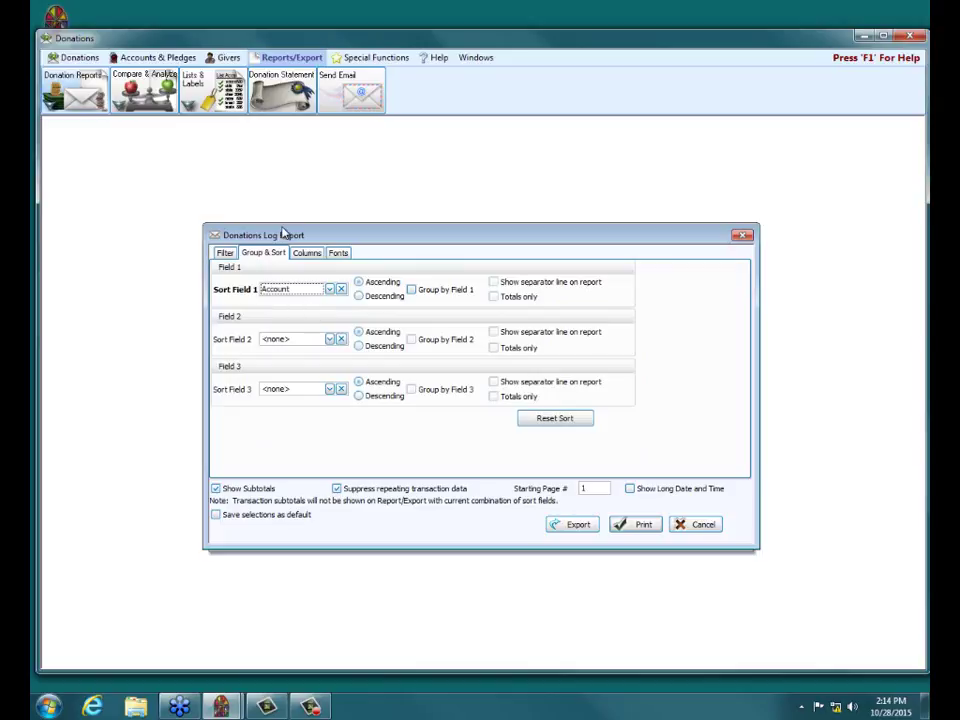
- Move the Check # column directly below Giver in the log report's visible columns
left_click(309, 253)
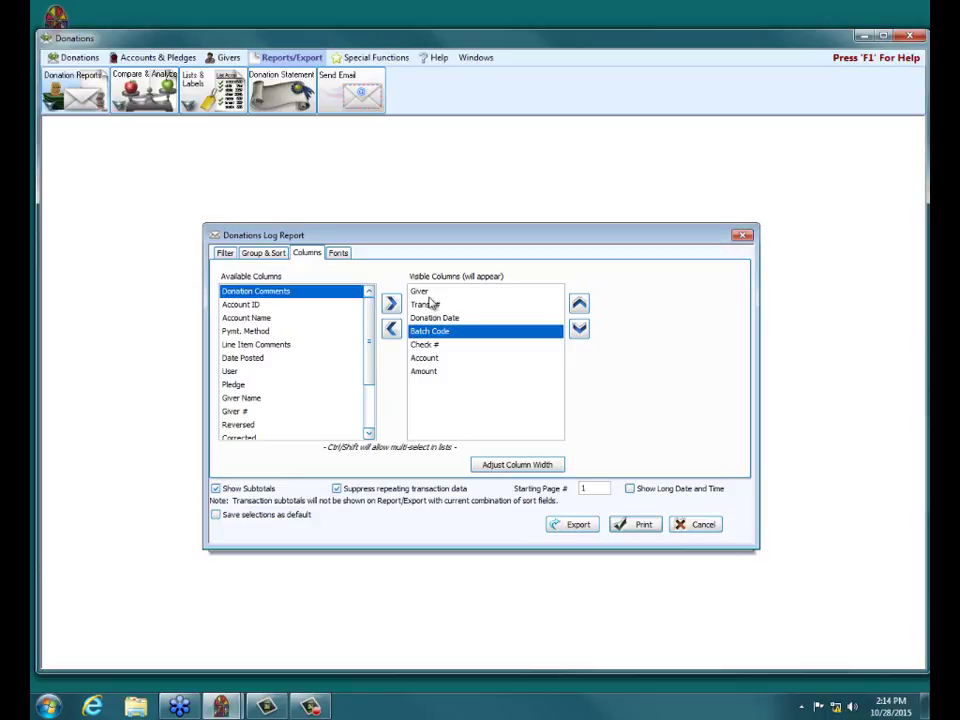
left_click(428, 345)
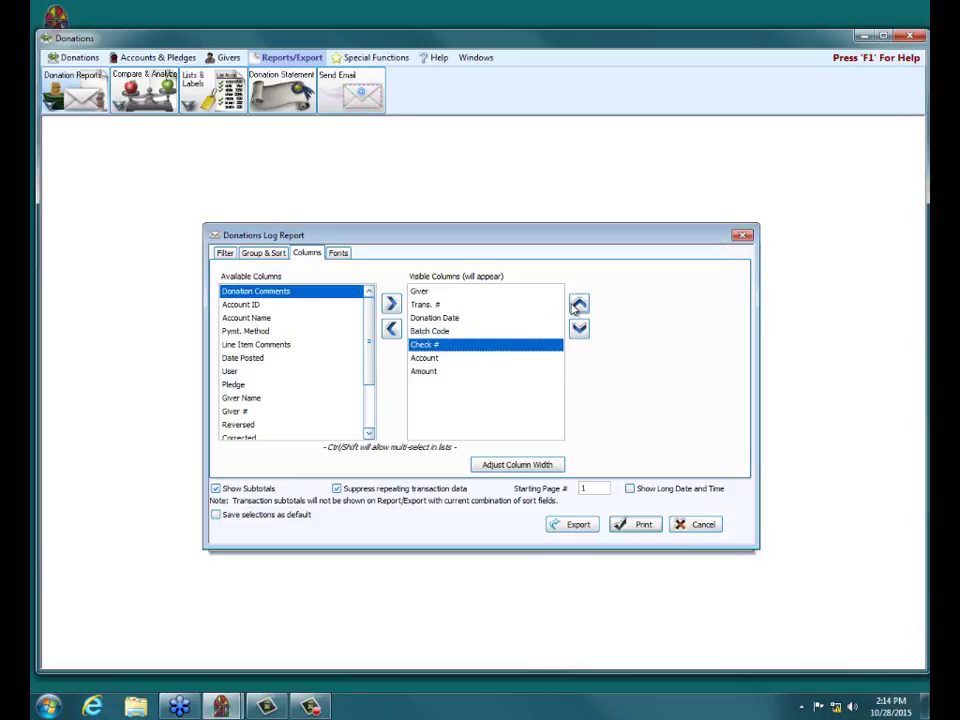
left_click(578, 304)
left_click(578, 304)
left_click(578, 304)
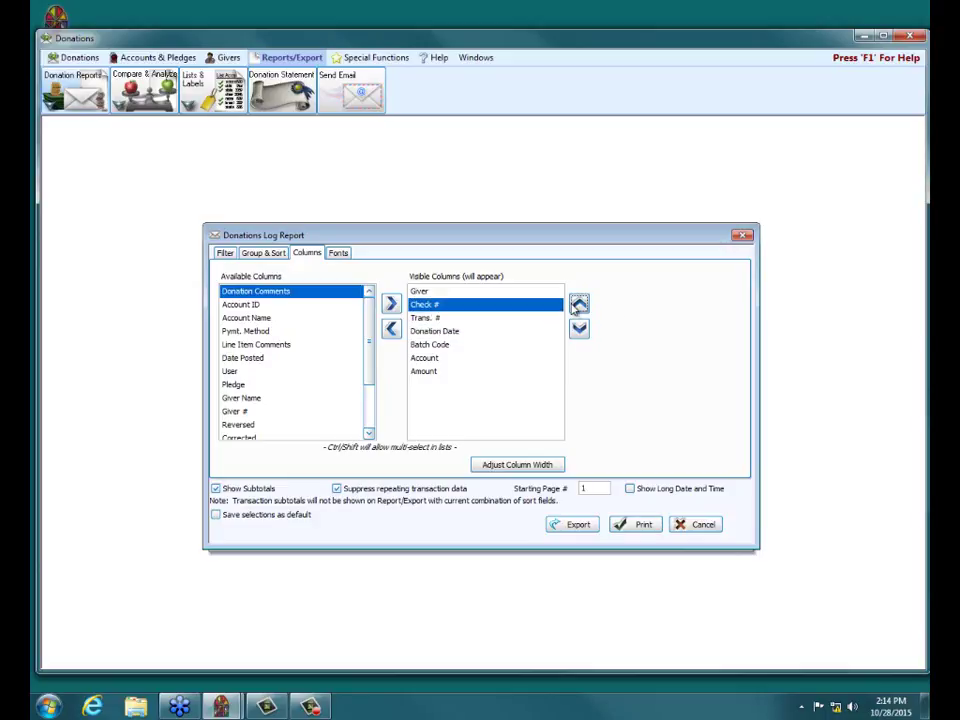
- Move the Amount column up to directly below Check # in the visible columns
left_click(426, 372)
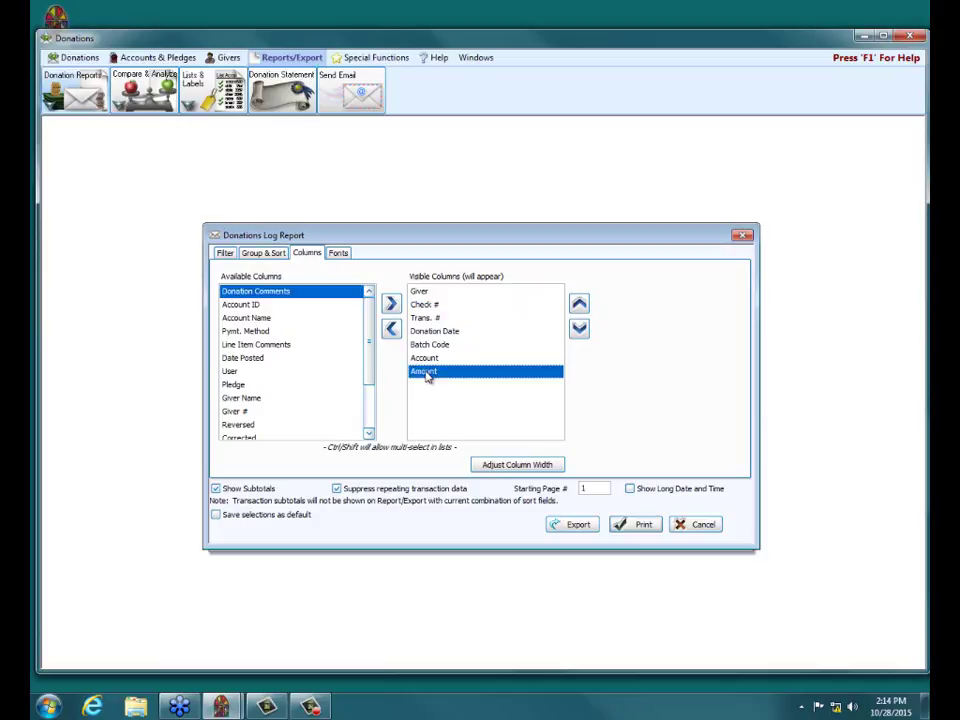
left_click(578, 304)
left_click(578, 304)
left_click(578, 304)
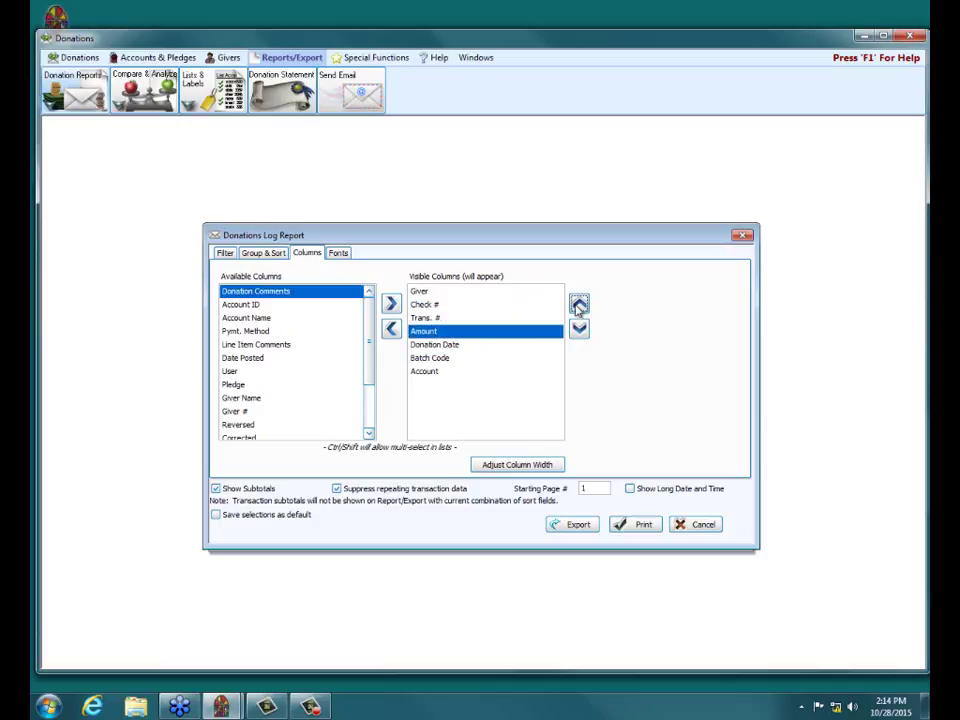
left_click(578, 304)
- Remove the Trans. #, Donation Date, Batch Code and Account columns from the report and add Donation Comments
left_click(424, 331)
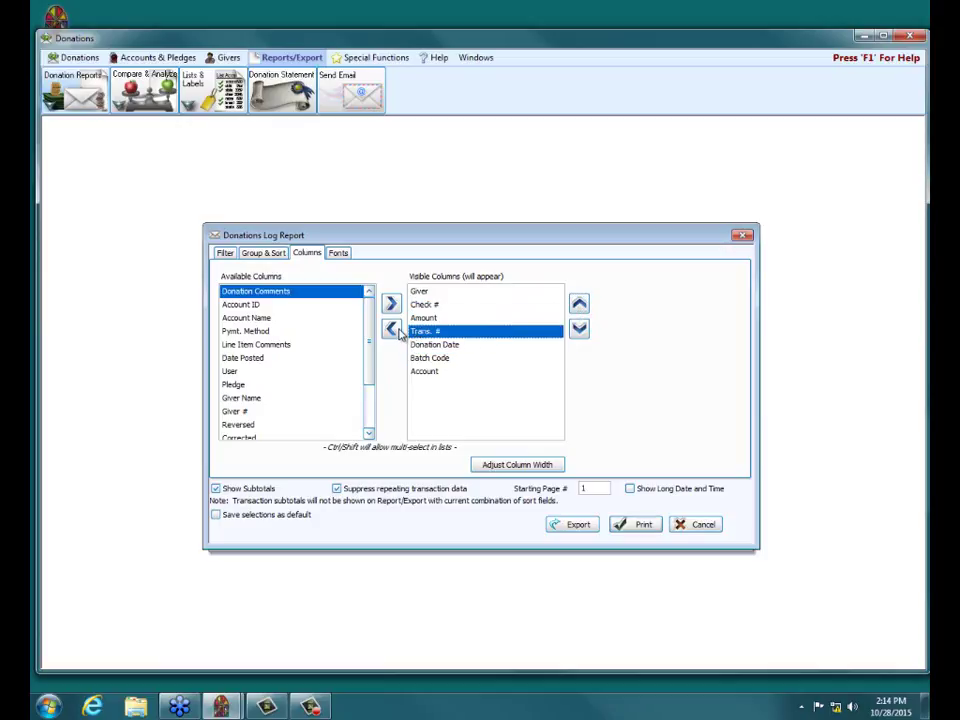
left_click(392, 330)
left_click(392, 330)
left_click(392, 330)
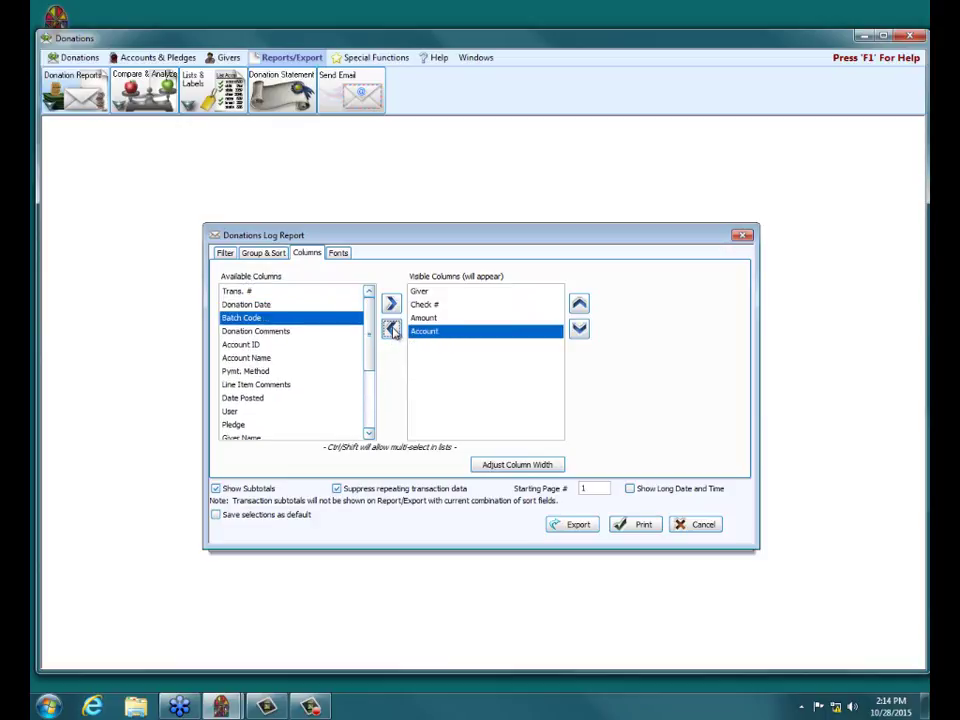
left_click(392, 330)
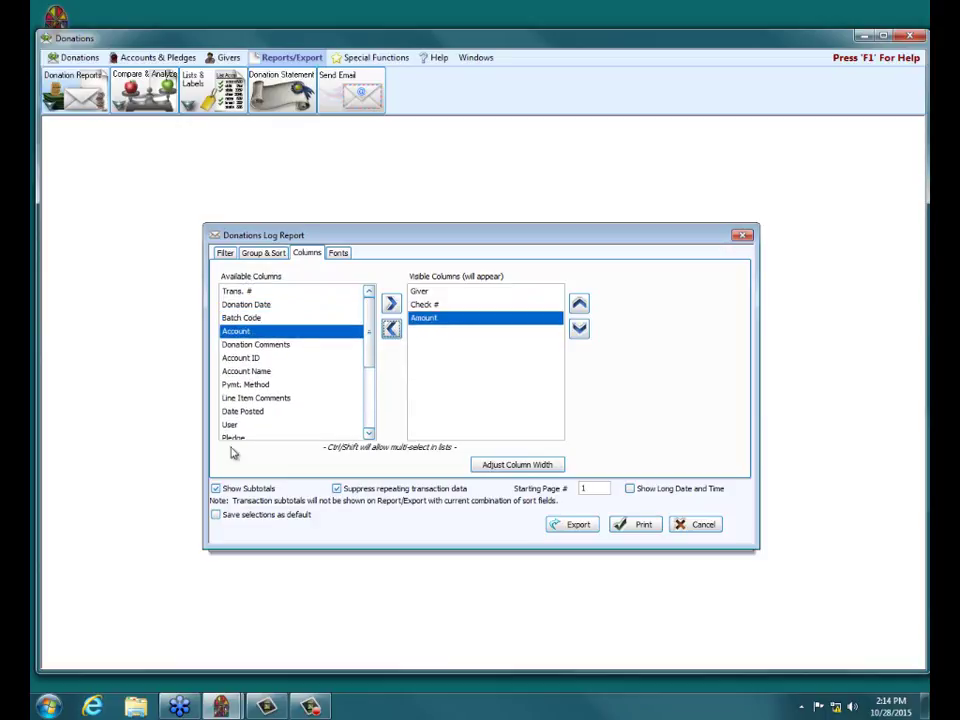
left_click(277, 346)
left_click(391, 303)
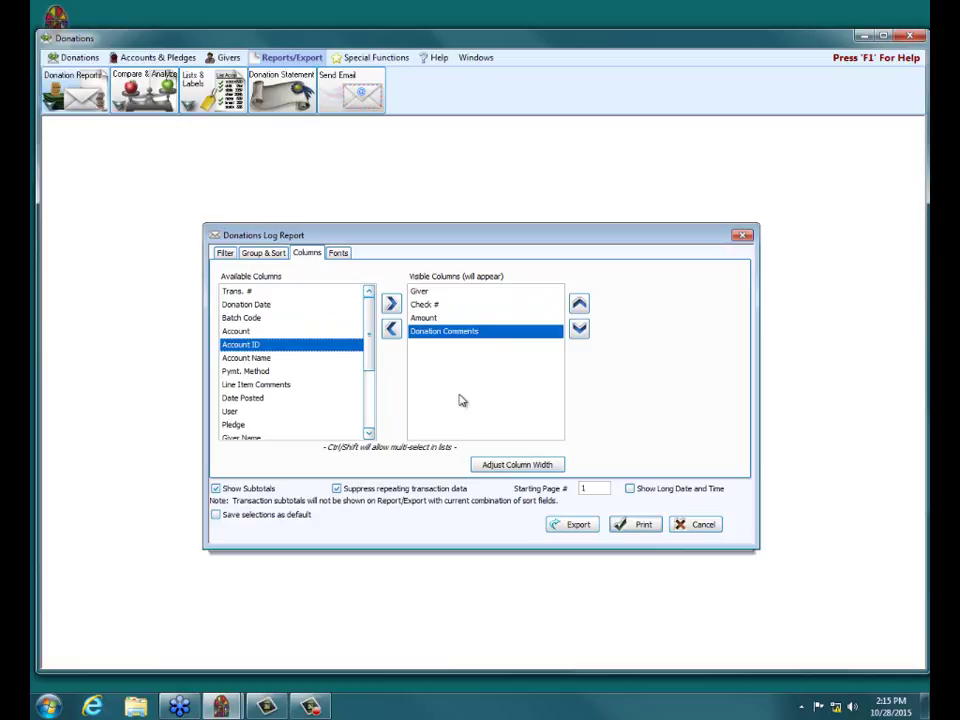
- Group the log report by Account, preview the result, and close the preview
left_click(284, 254)
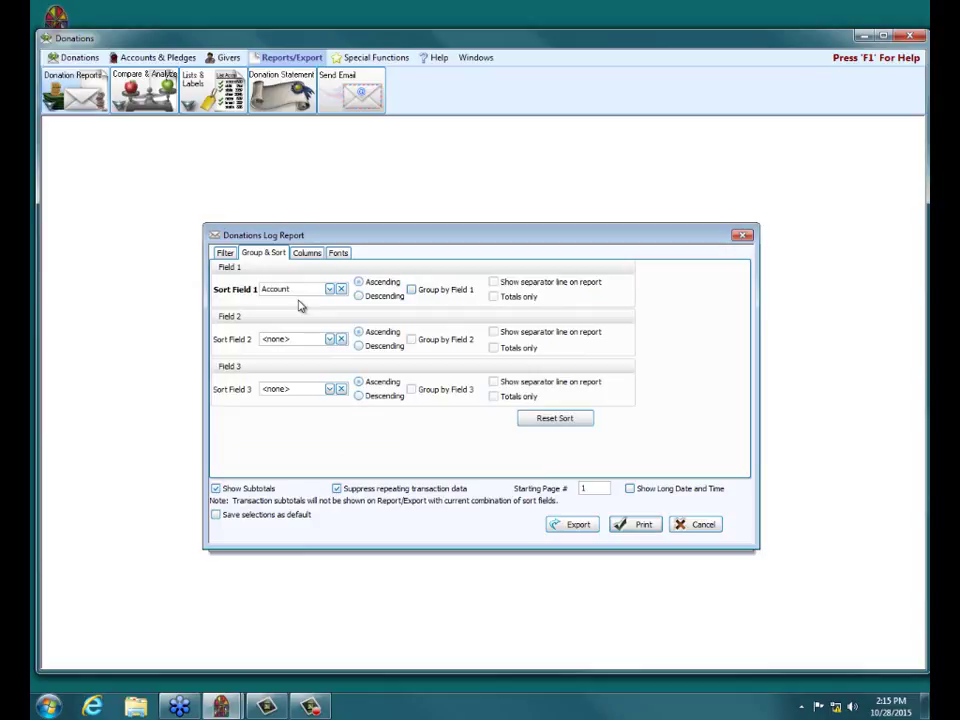
left_click(411, 290)
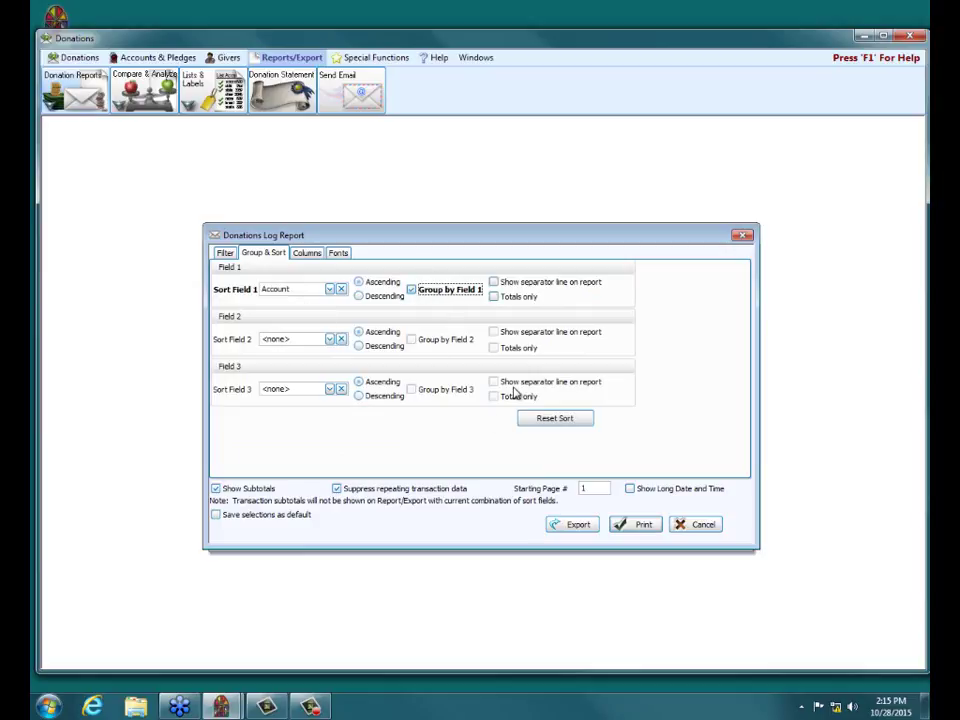
left_click(646, 525)
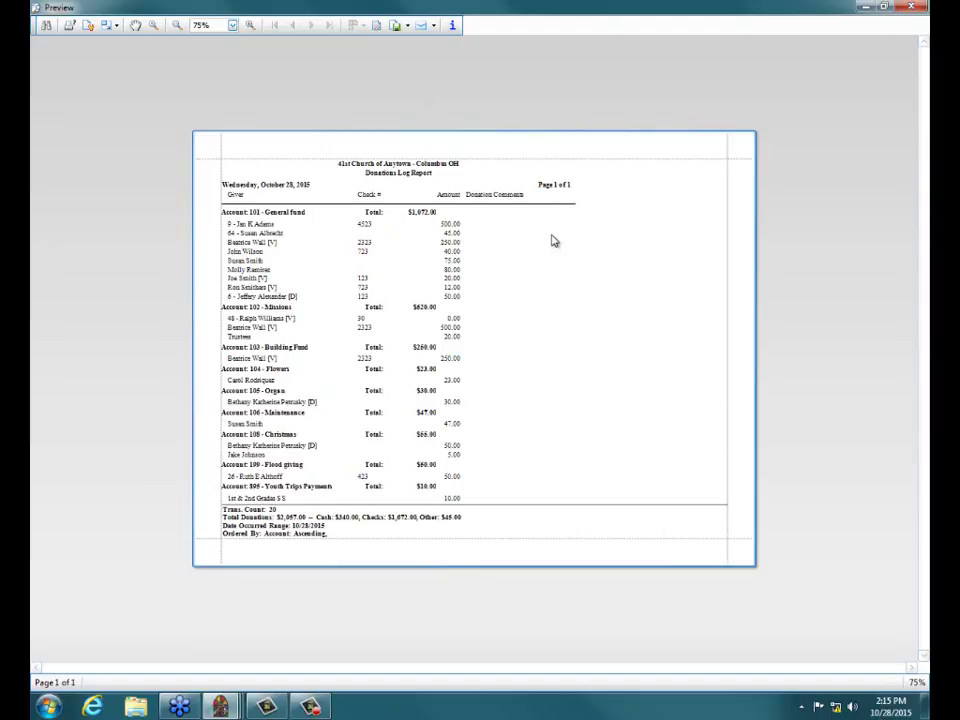
left_click(920, 10)
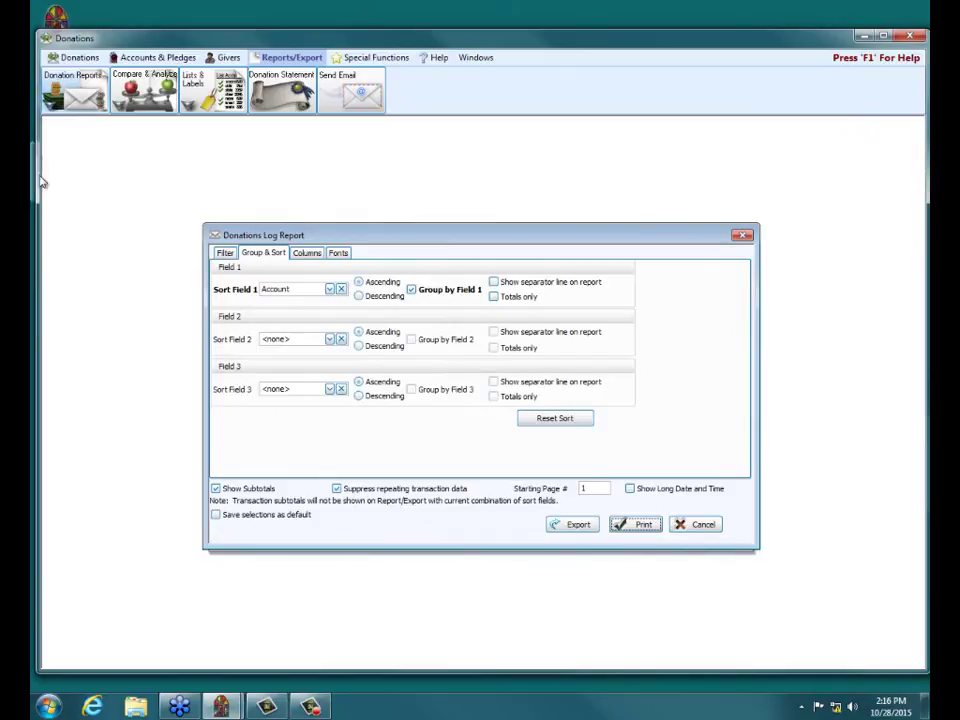
- Preview the account-grouped log report with totals only, and close both the preview and the report setup
left_click(494, 297)
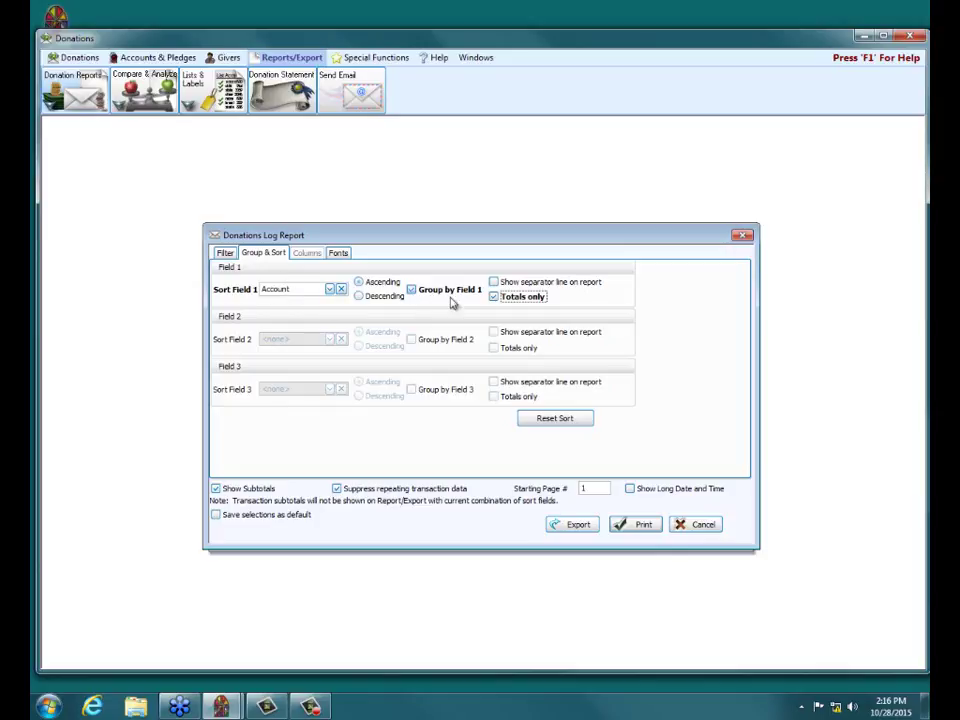
left_click(640, 528)
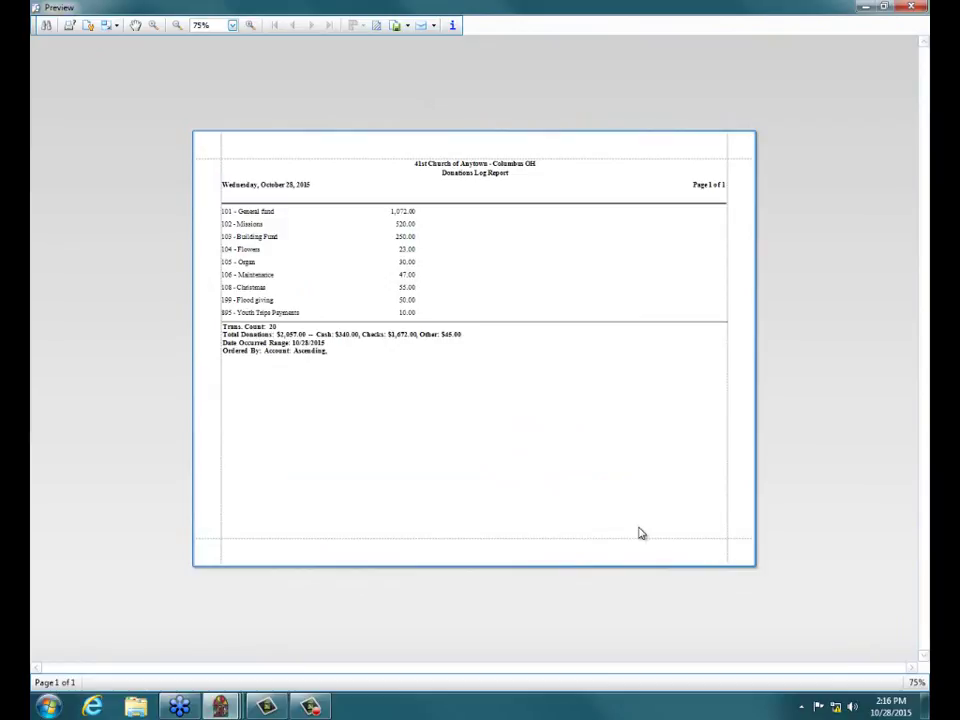
left_click(911, 7)
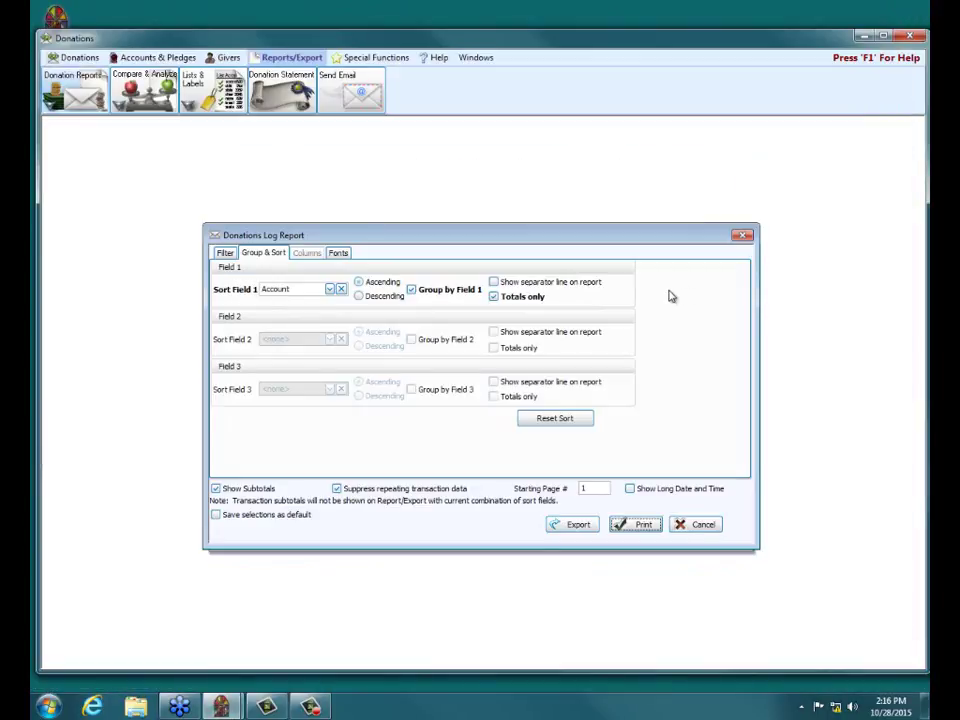
left_click(742, 237)
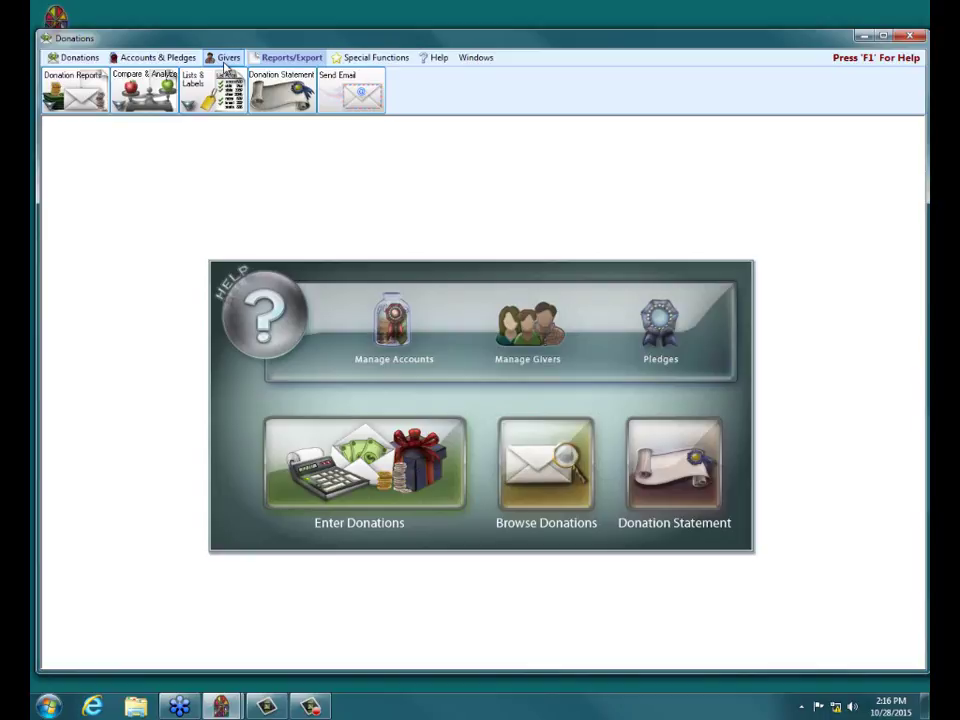
- Preview the Giving Summary donation report with its existing filter dates
left_click(91, 95)
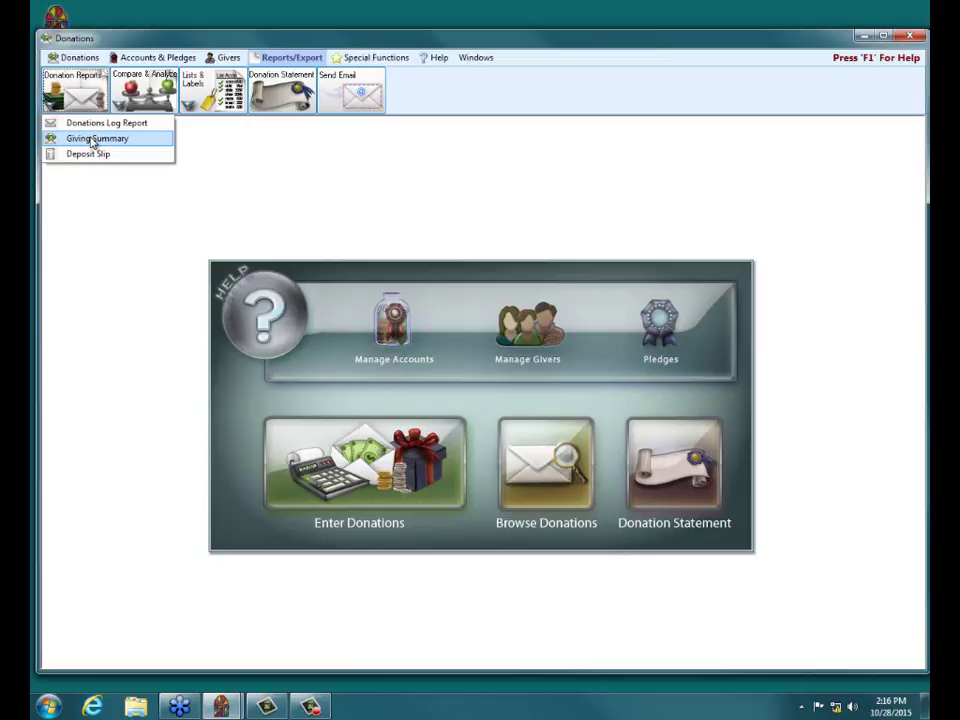
left_click(93, 139)
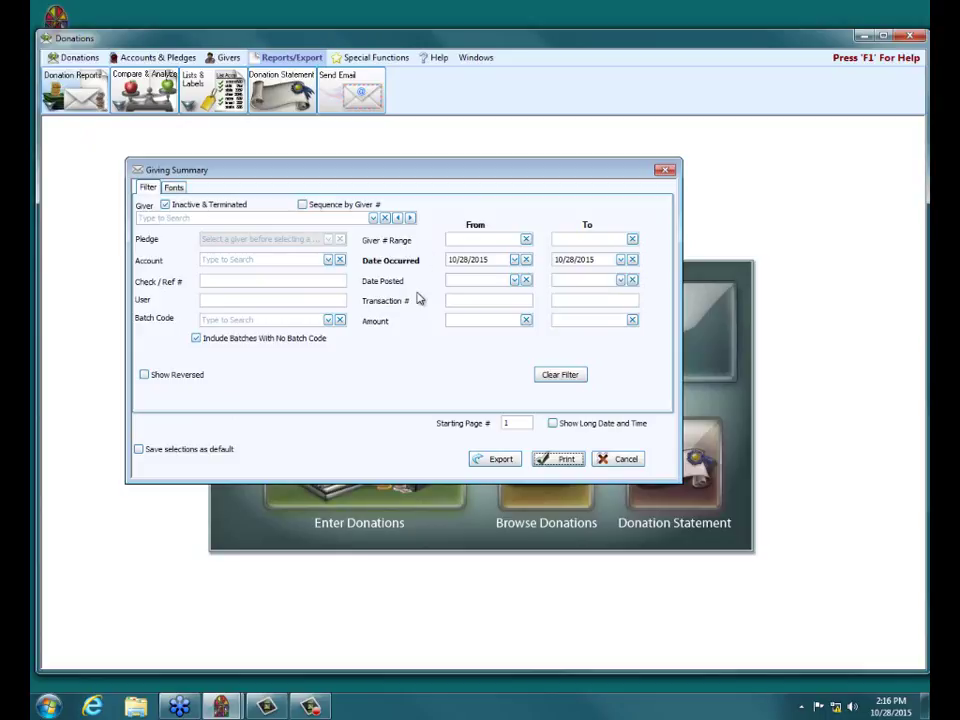
left_click(560, 464)
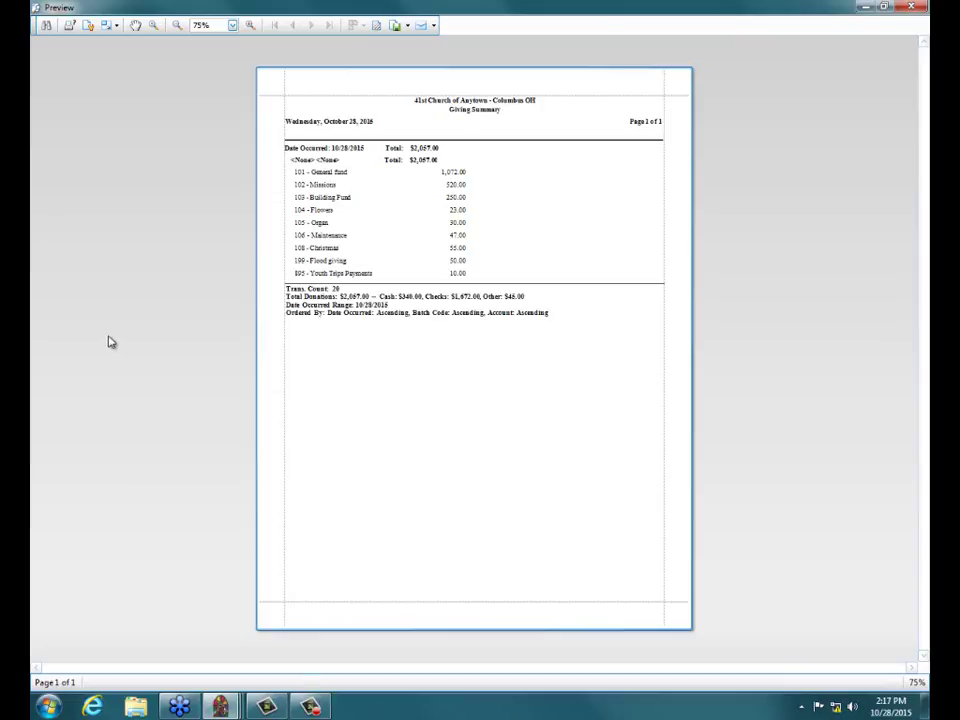
- Set the Giving Summary's page orientation to Landscape
left_click(89, 28)
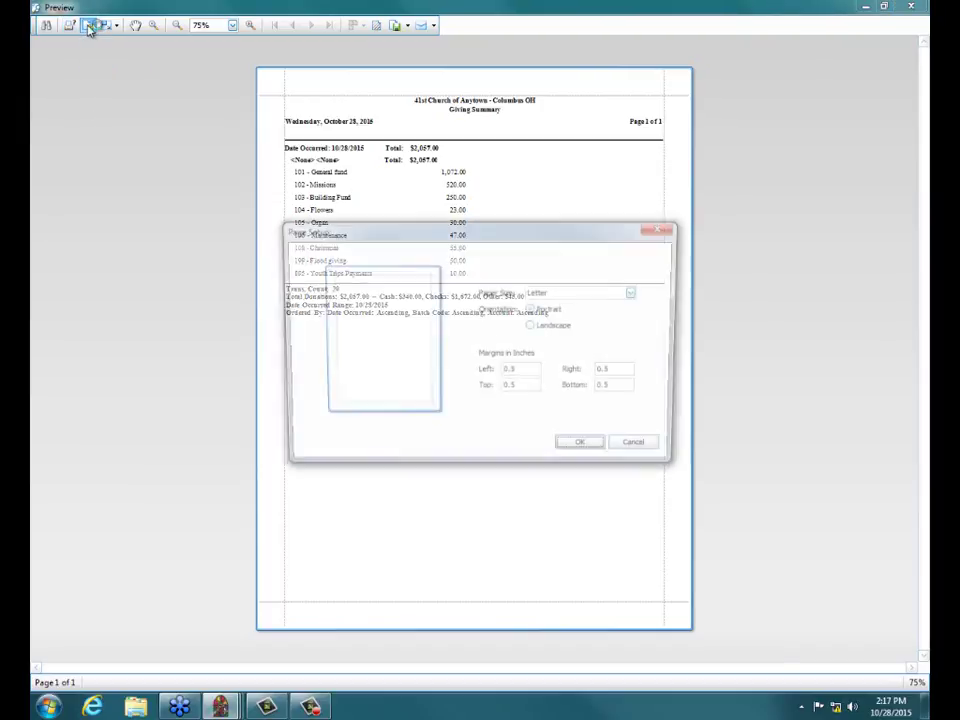
left_click(537, 329)
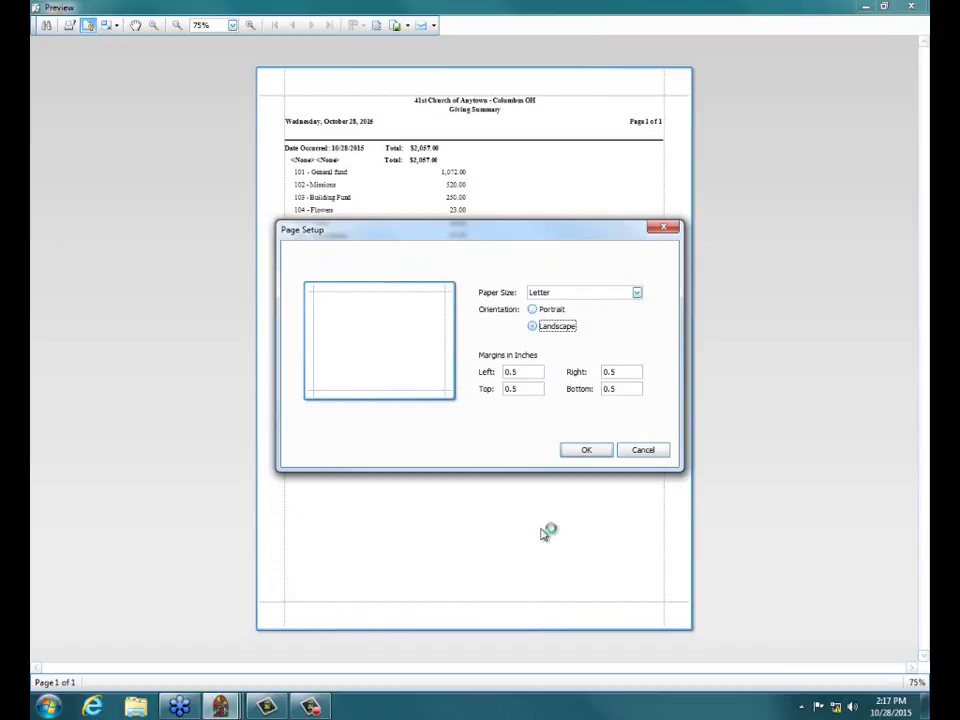
left_click(584, 451)
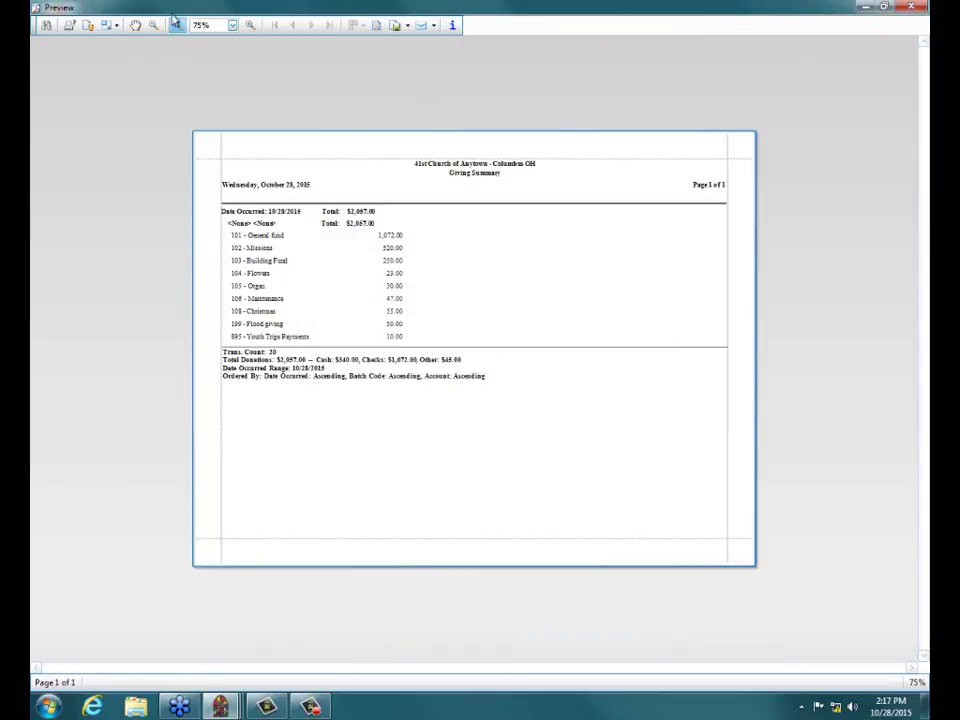
- Print the landscape Giving Summary to the pdfFactory printer, and close the resulting PDF, the preview and the report setup
left_click(69, 27)
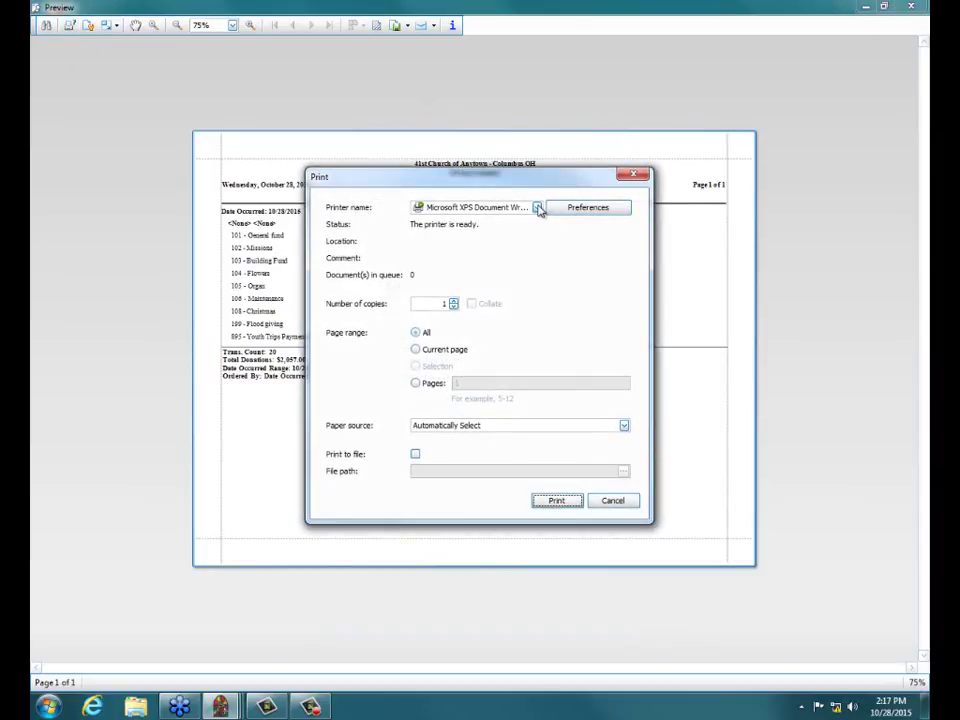
left_click(537, 207)
left_click(493, 307)
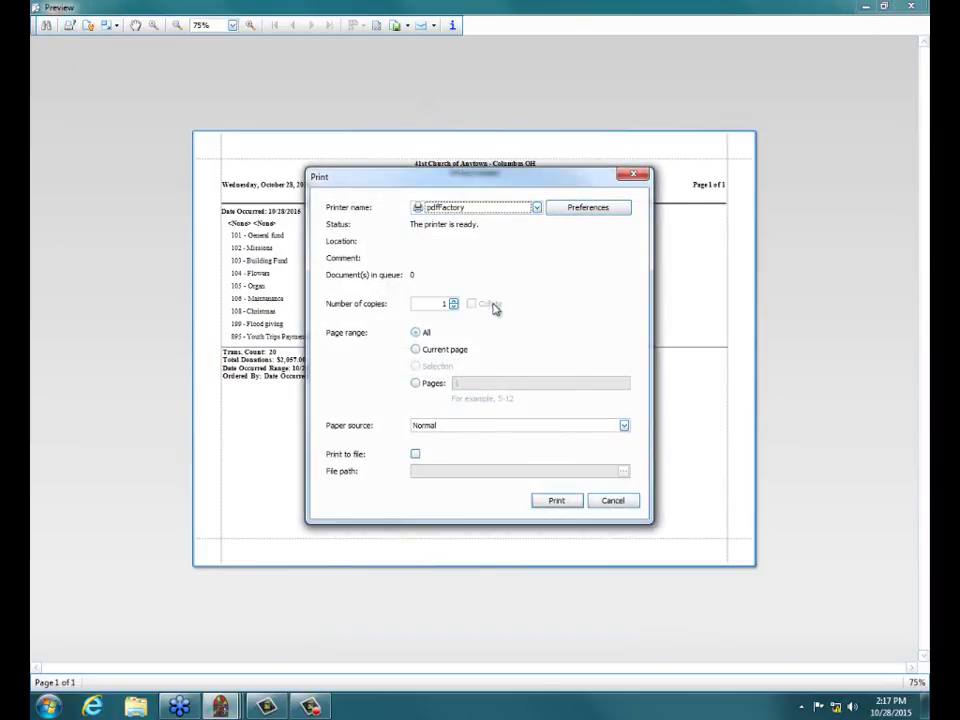
left_click(550, 502)
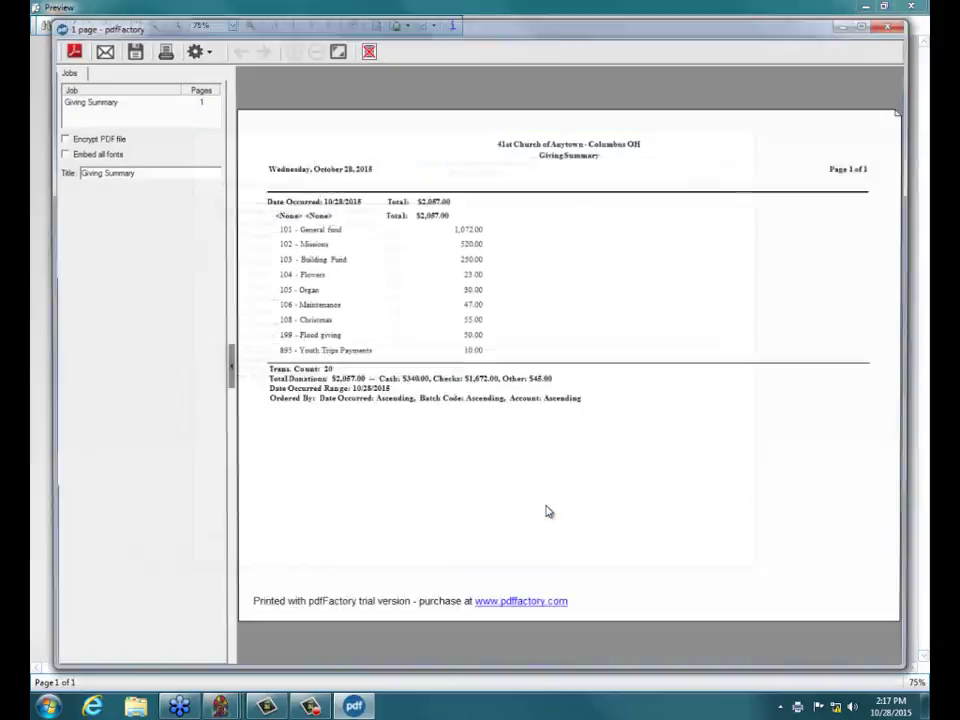
left_click(501, 450)
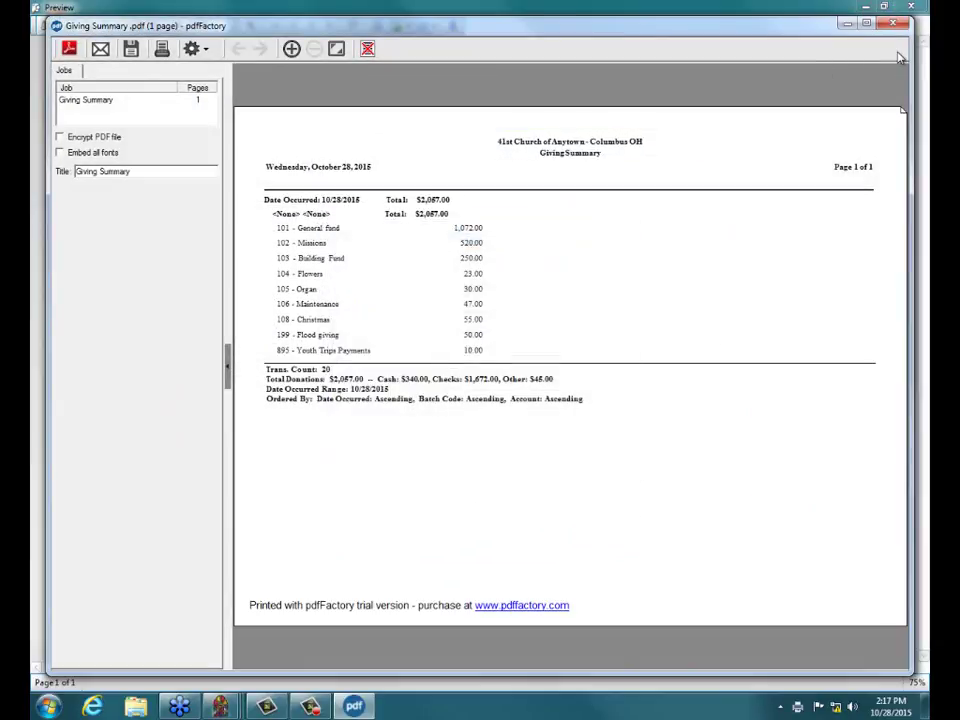
left_click(893, 22)
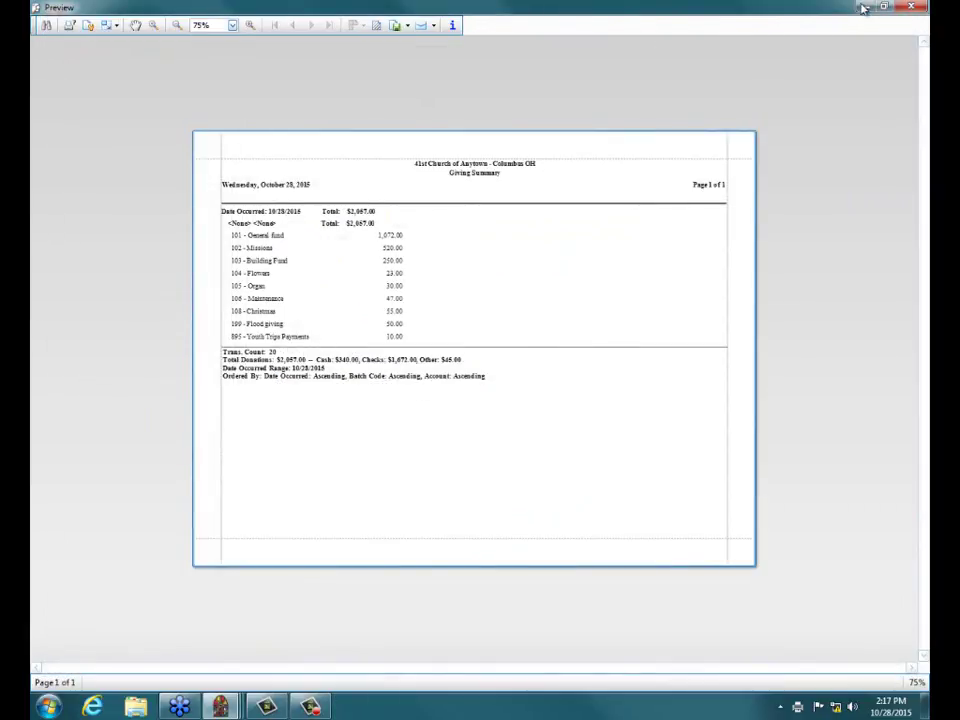
left_click(912, 7)
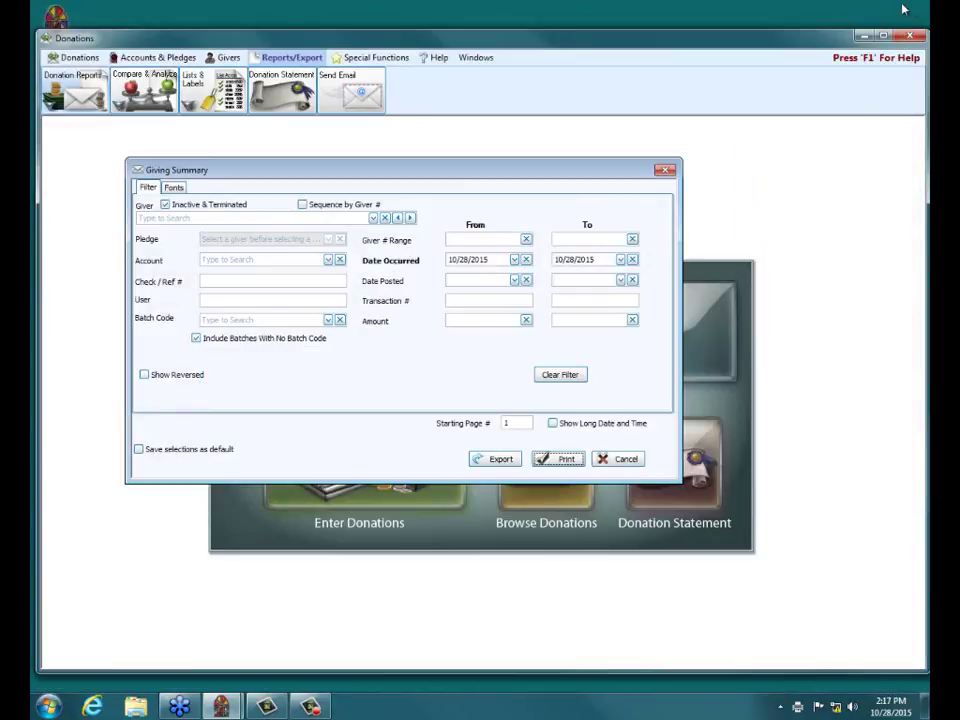
left_click(665, 170)
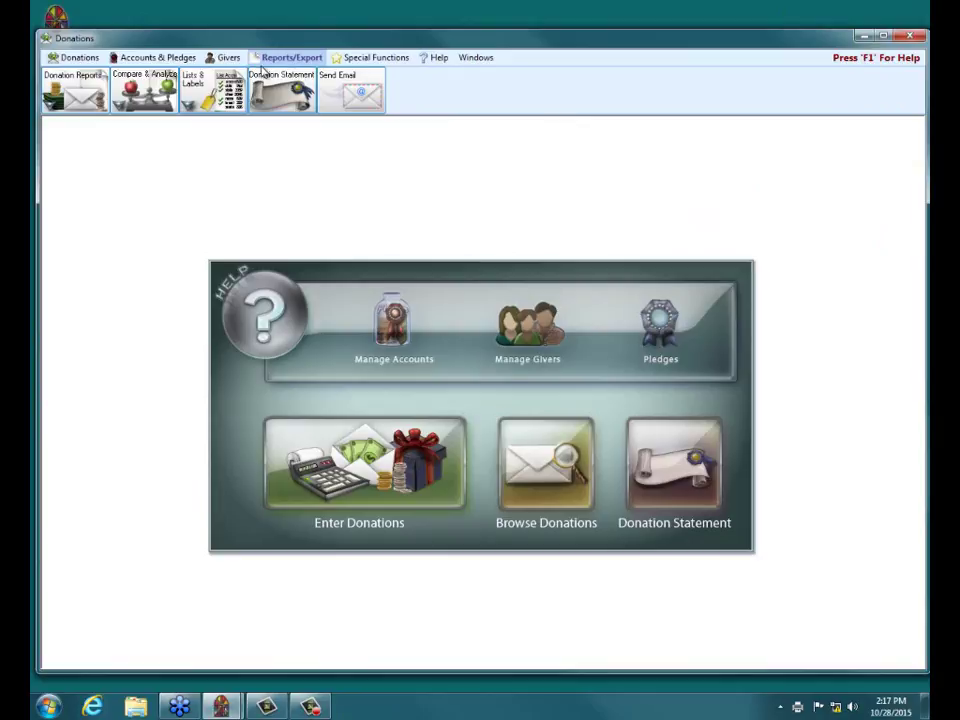
- Preview the Giving Summary again, check its page setup options without changing them, and close the preview and report setup
left_click(75, 90)
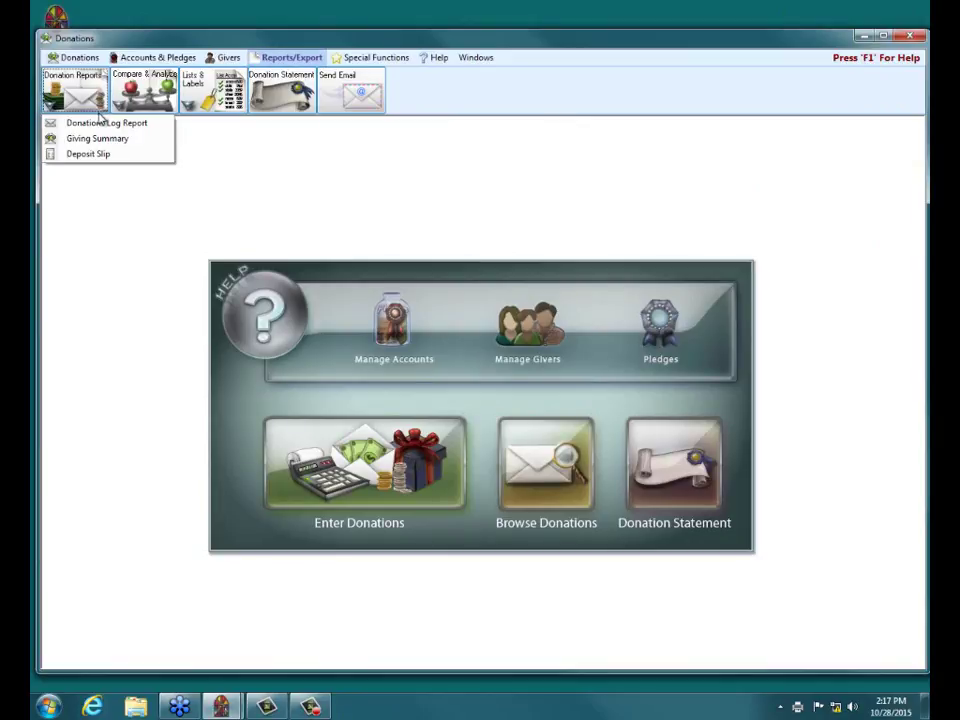
left_click(98, 139)
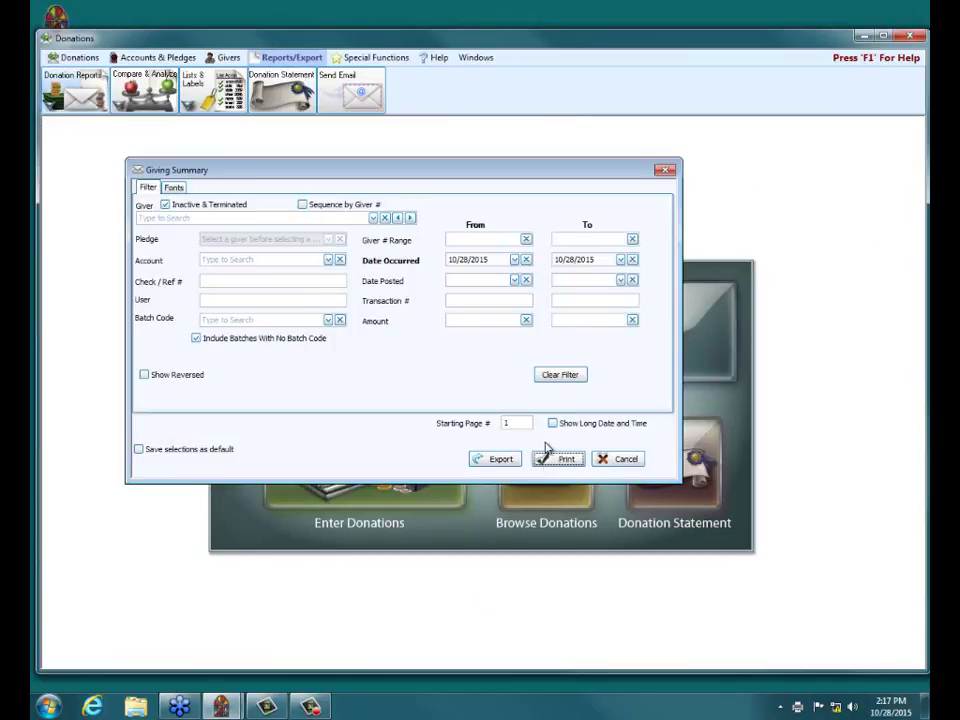
left_click(557, 461)
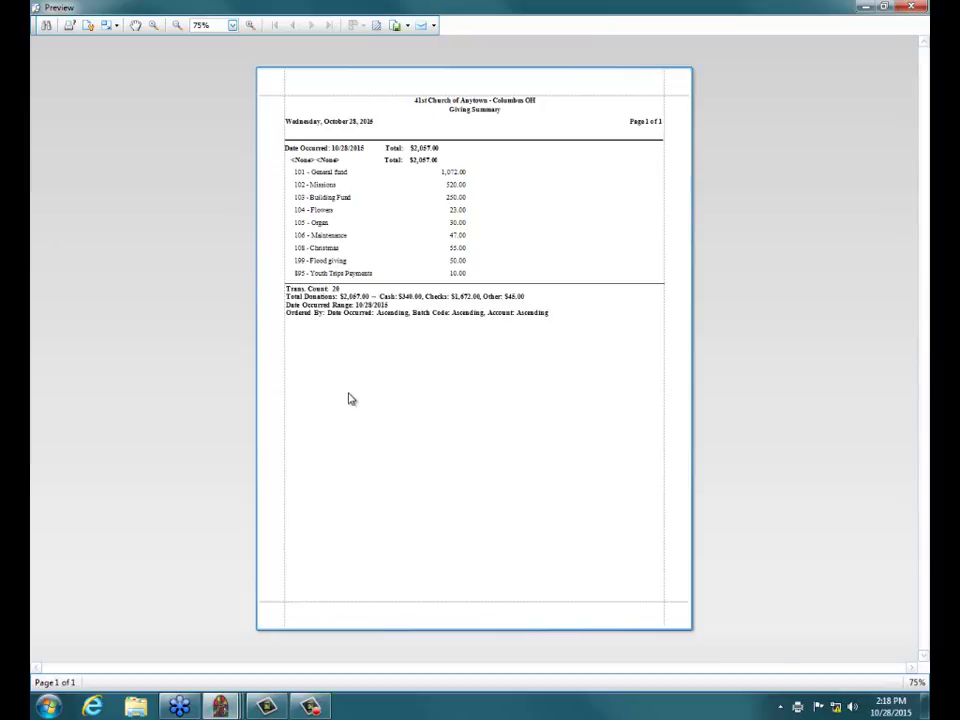
left_click(88, 26)
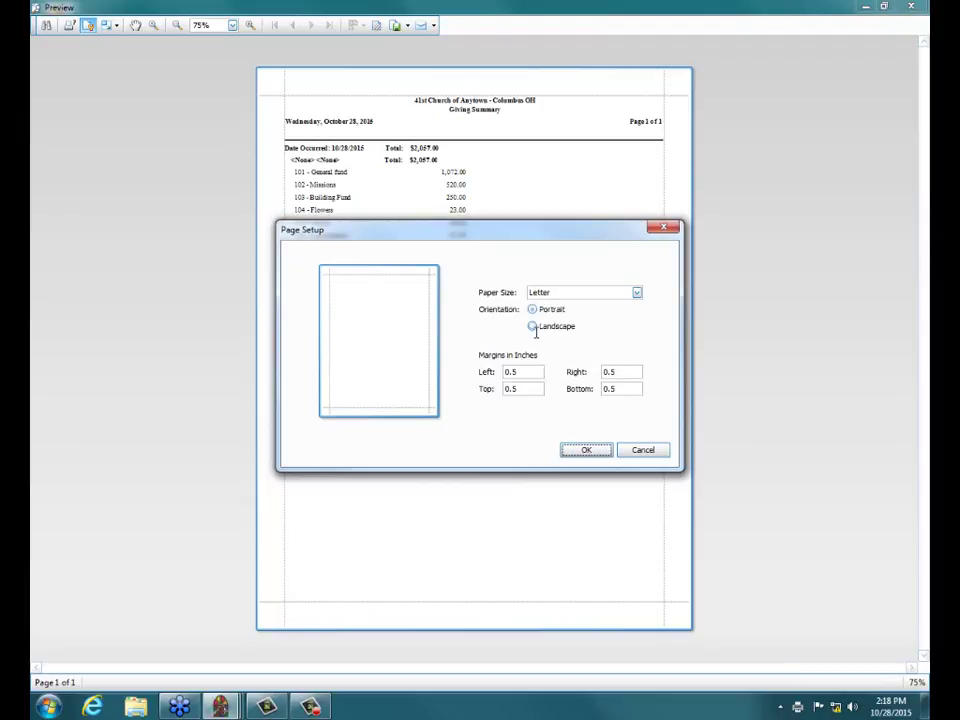
left_click(641, 452)
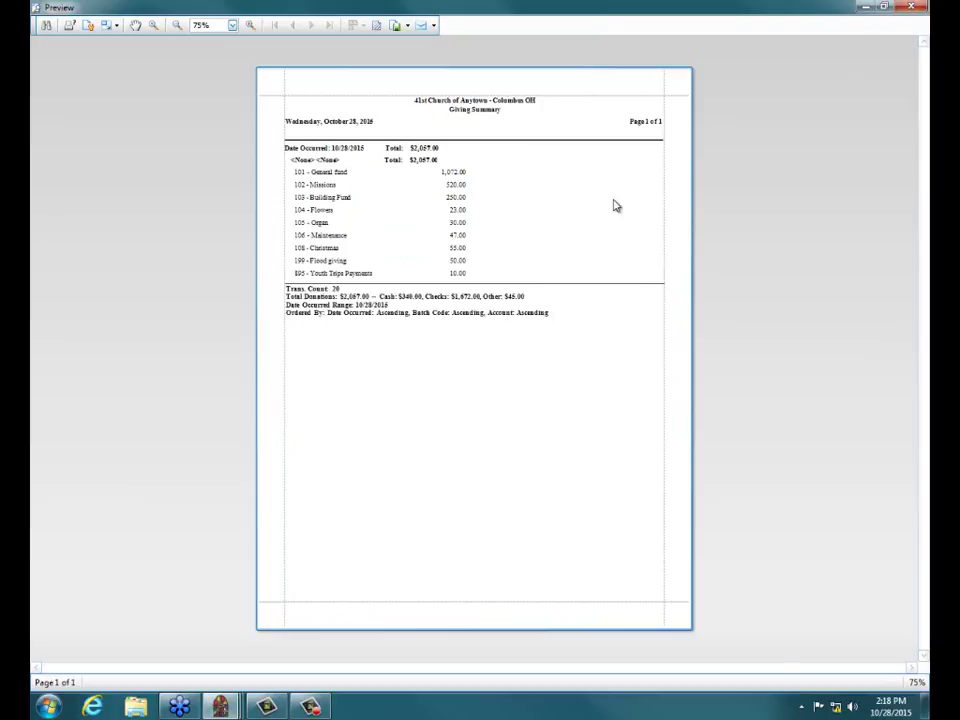
left_click(910, 9)
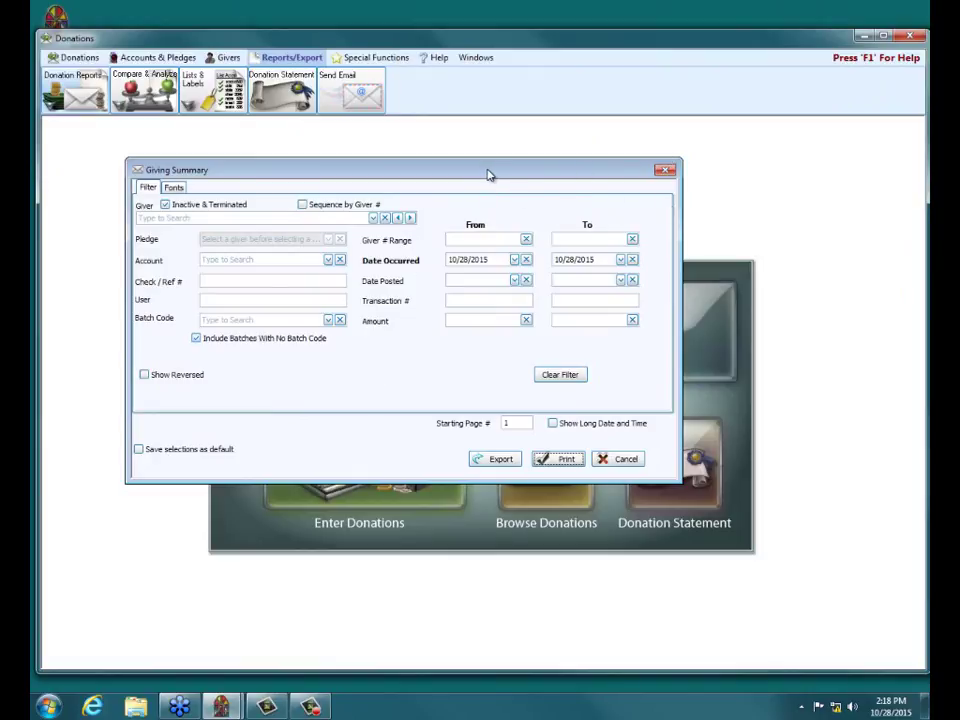
left_click(665, 172)
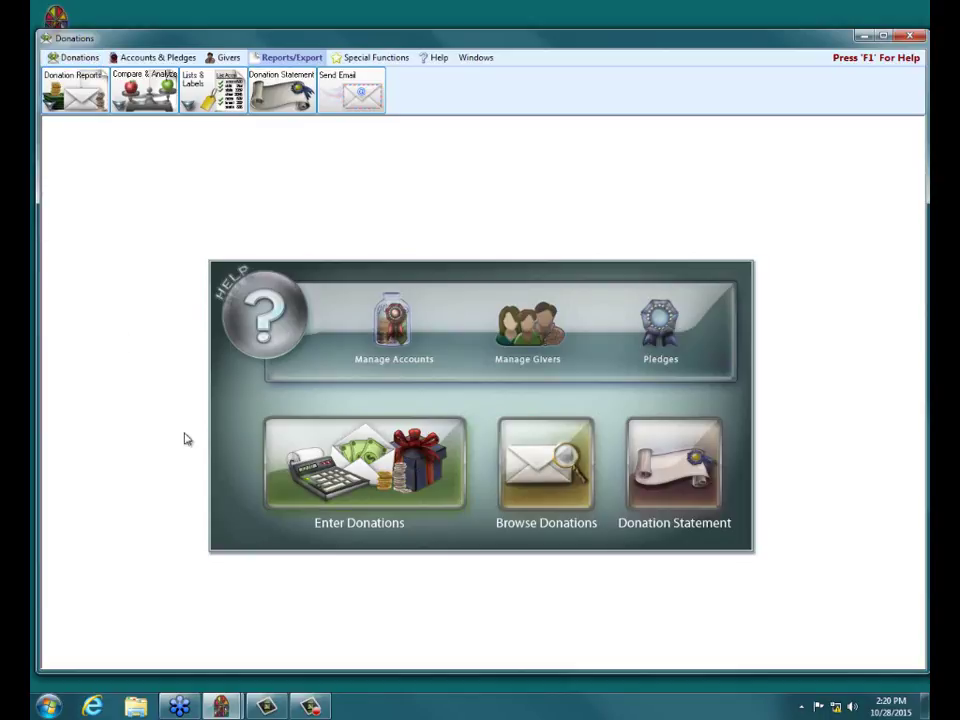
- View the name details of the first individual marked as a donations giver in Manage Givers, and close the list
left_click(523, 344)
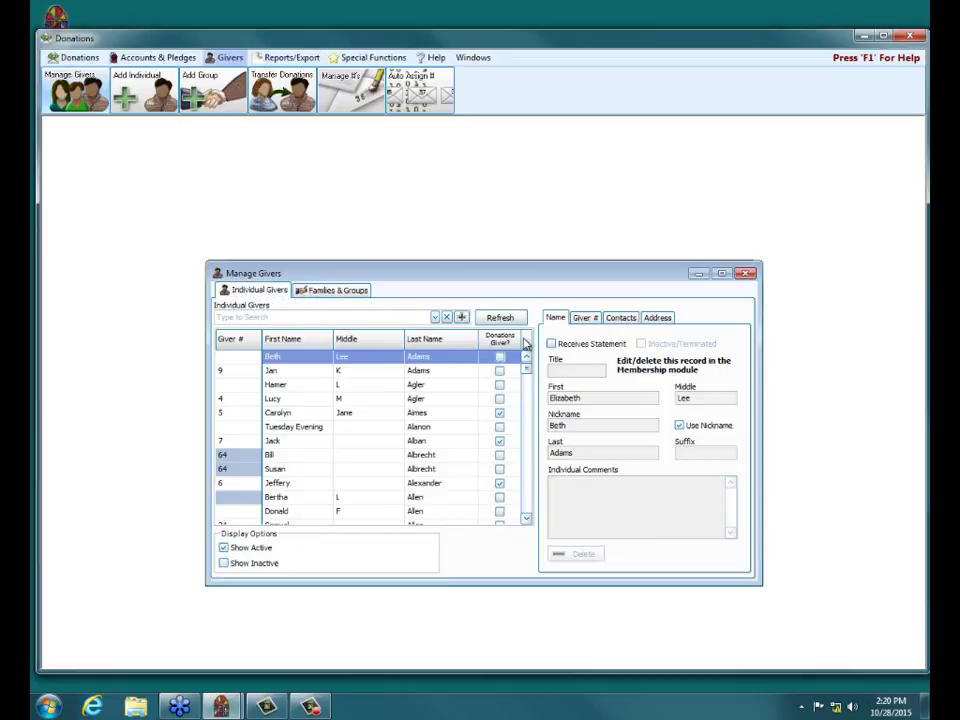
left_click(484, 413)
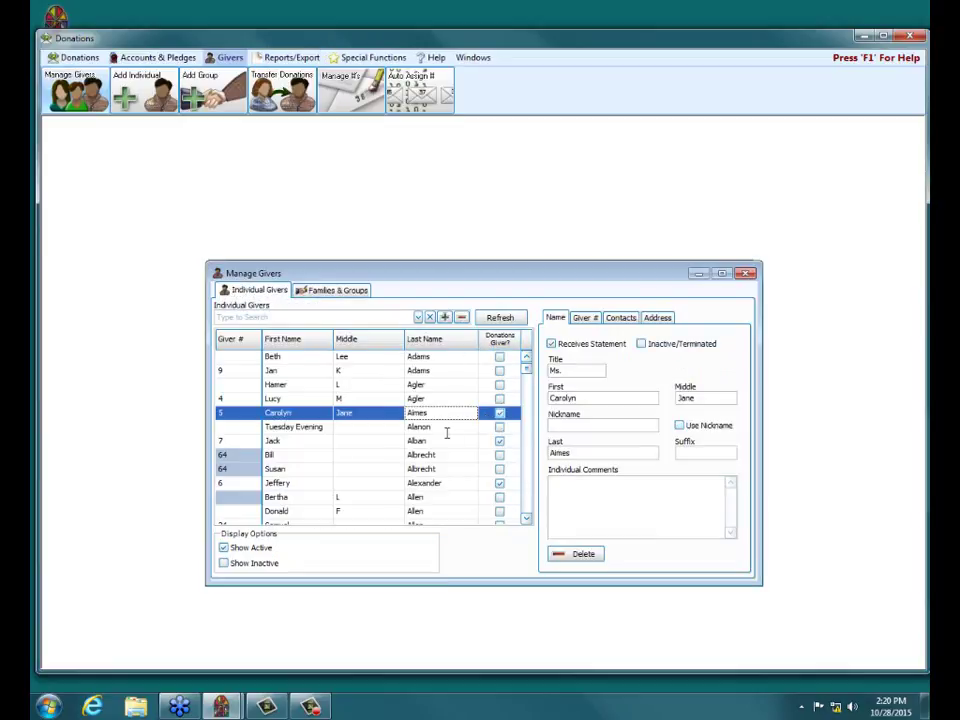
left_click(745, 273)
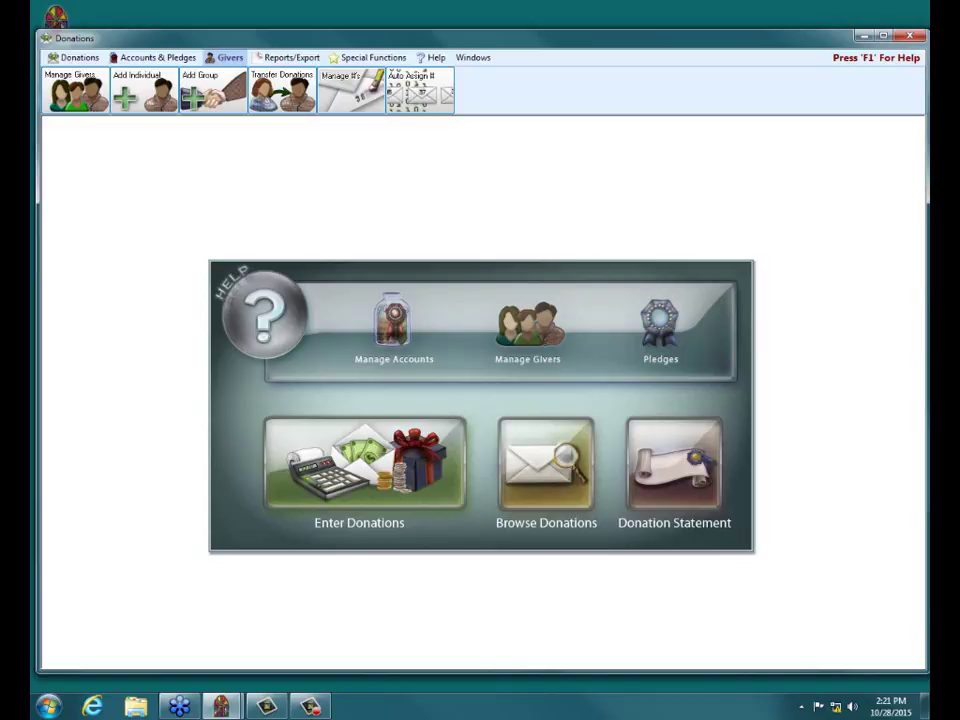
- Switch to Internet Explorer and open the New Version Resources page on the Church Windows website
left_click(91, 708)
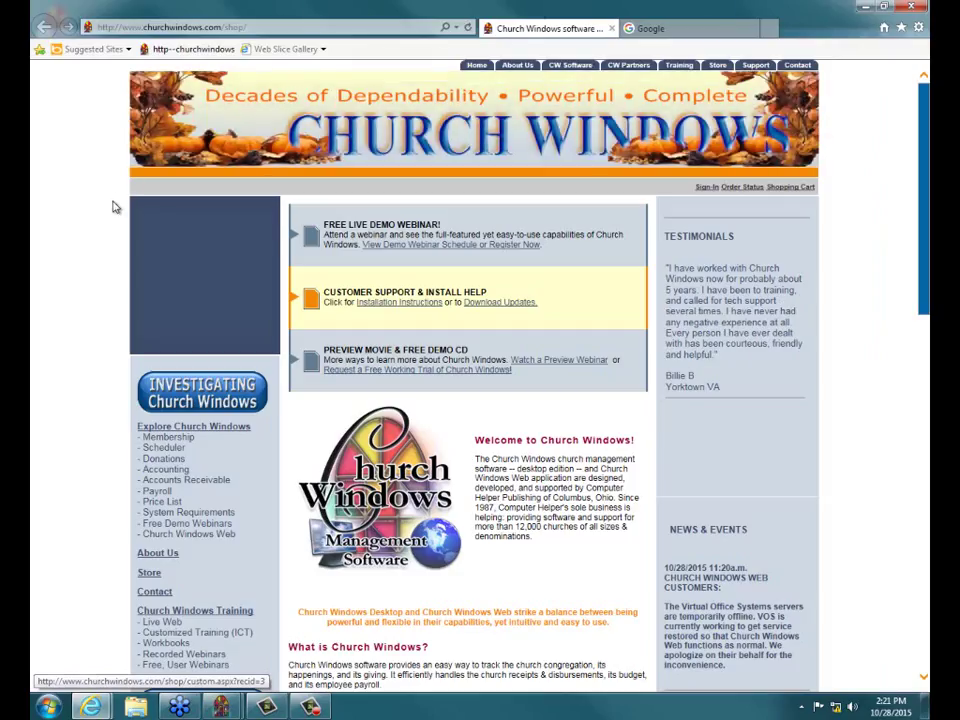
scroll(87, 302, "down", 3)
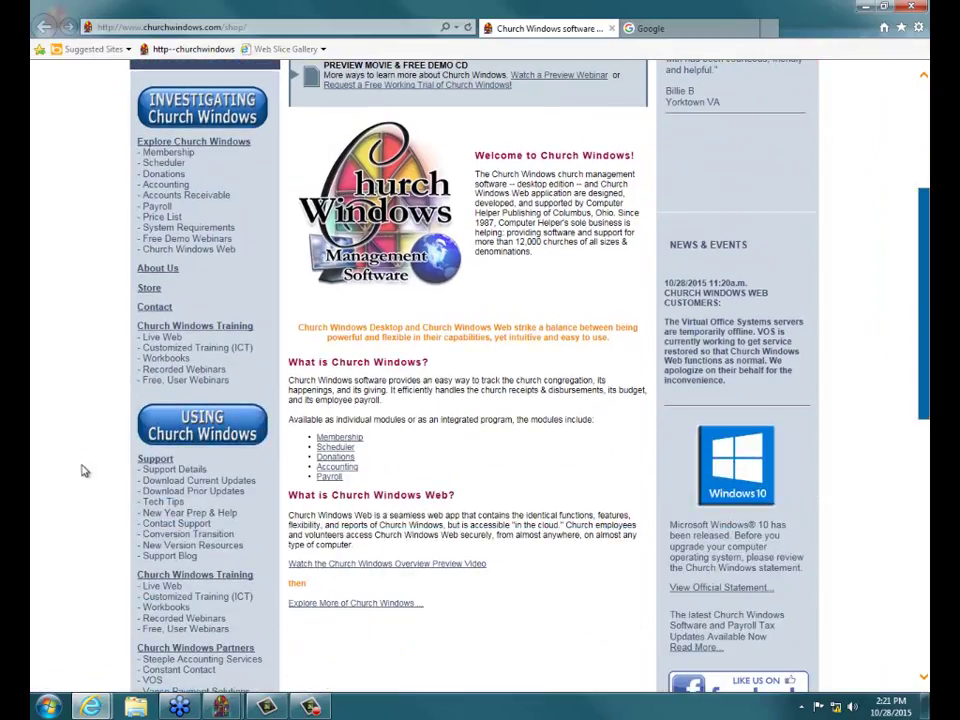
scroll(82, 478, "down", 1)
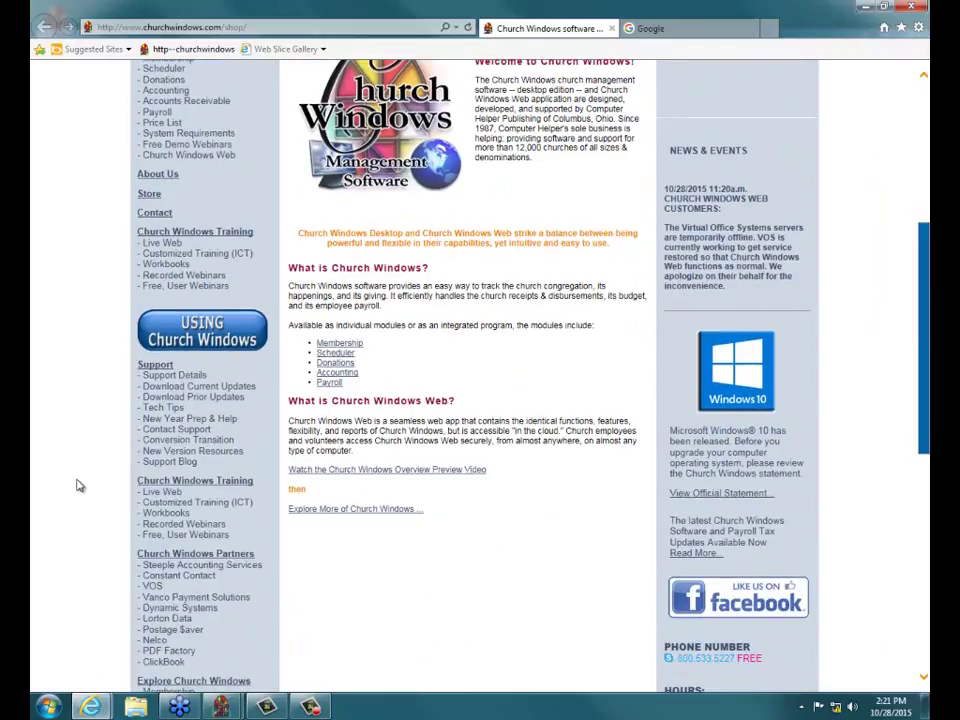
left_click(167, 453)
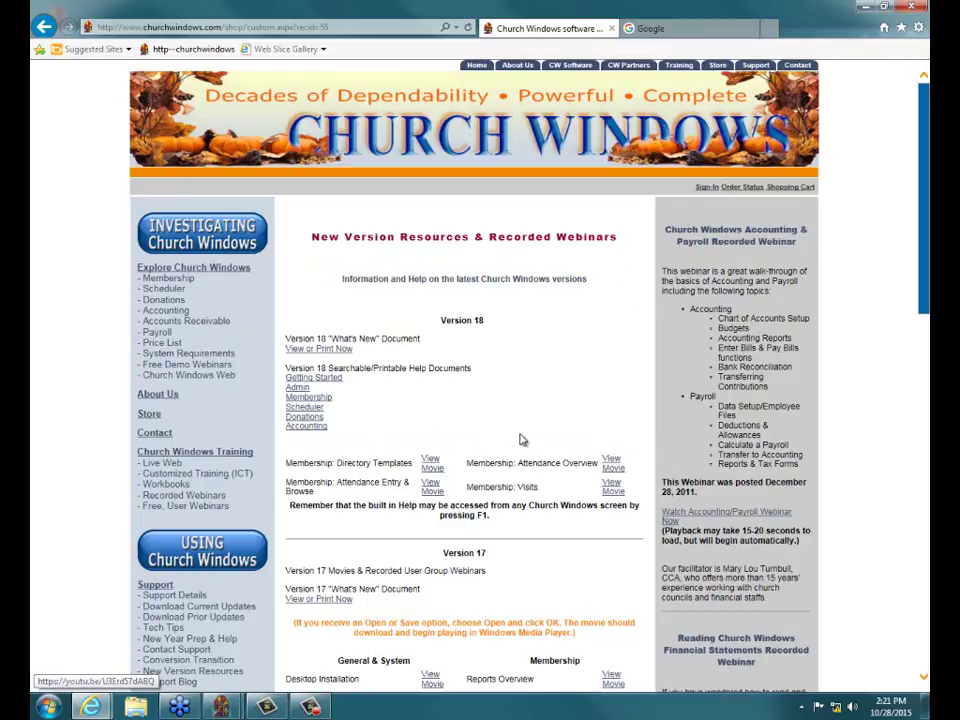
- Examine the help documents and training movies listed for Versions 18 and 17, and close all browser tabs
scroll(530, 435, "down", 2)
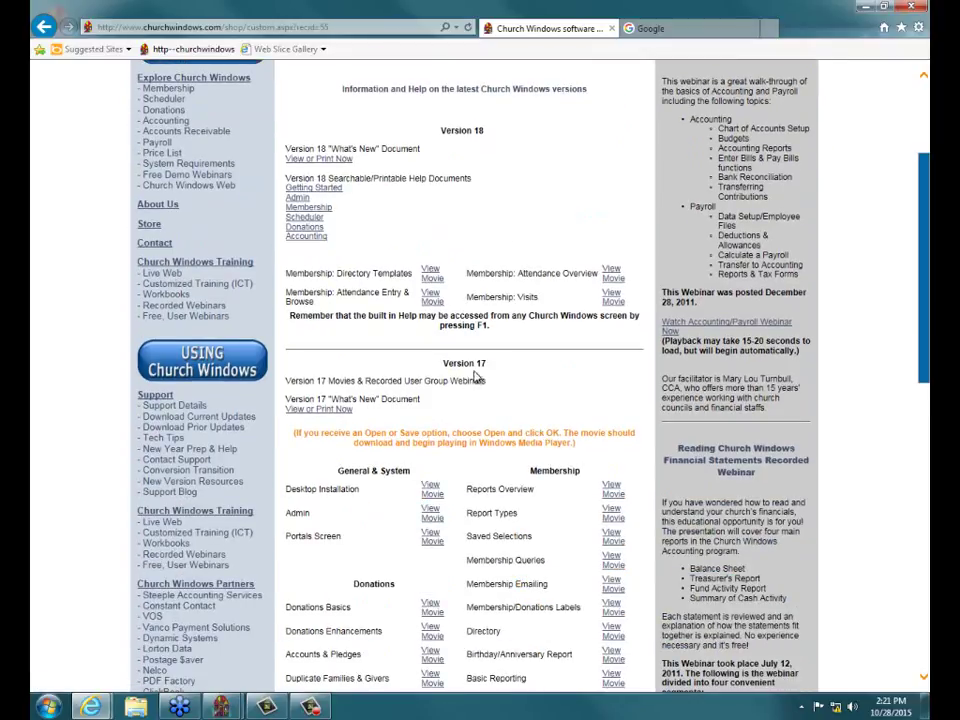
scroll(505, 200, "down", 1)
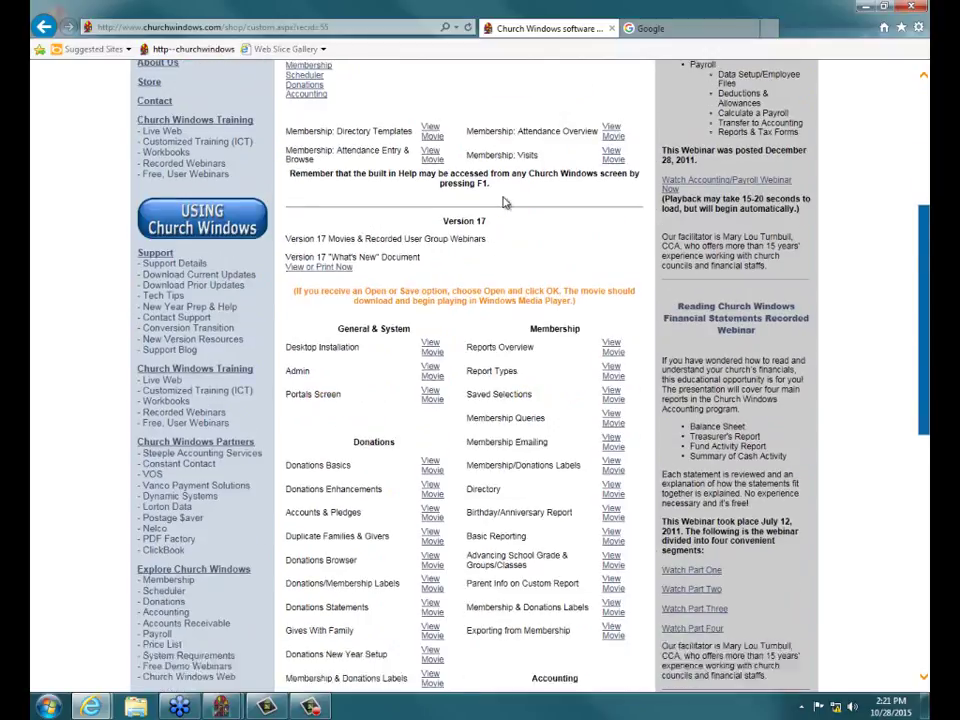
scroll(505, 201, "down", 2)
scroll(505, 202, "down", 4)
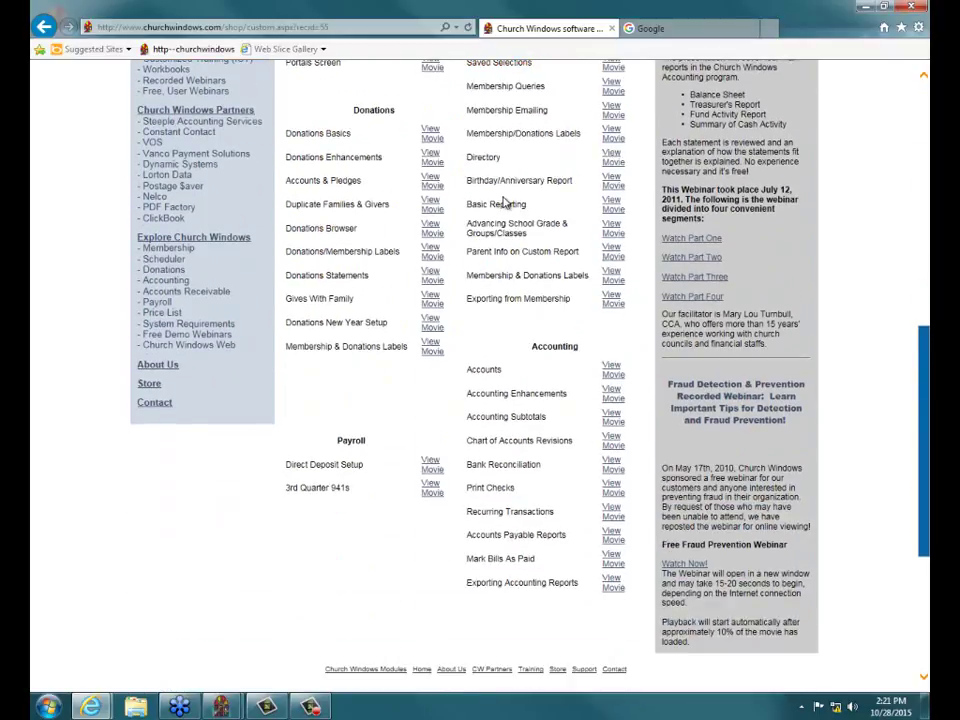
scroll(505, 231, "up", 4)
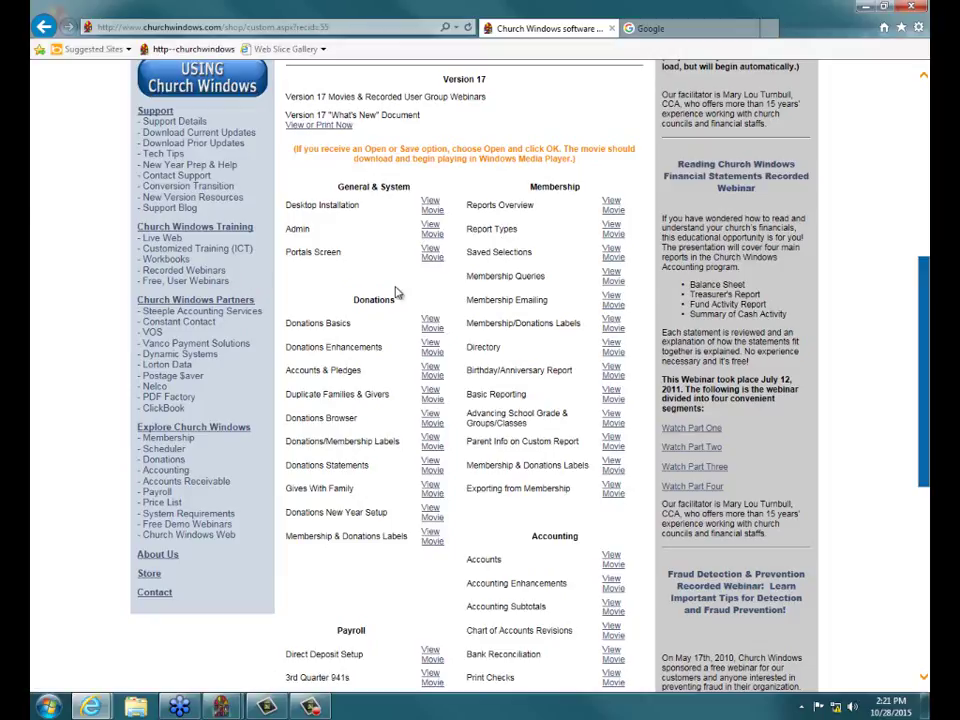
scroll(125, 254, "up", 1)
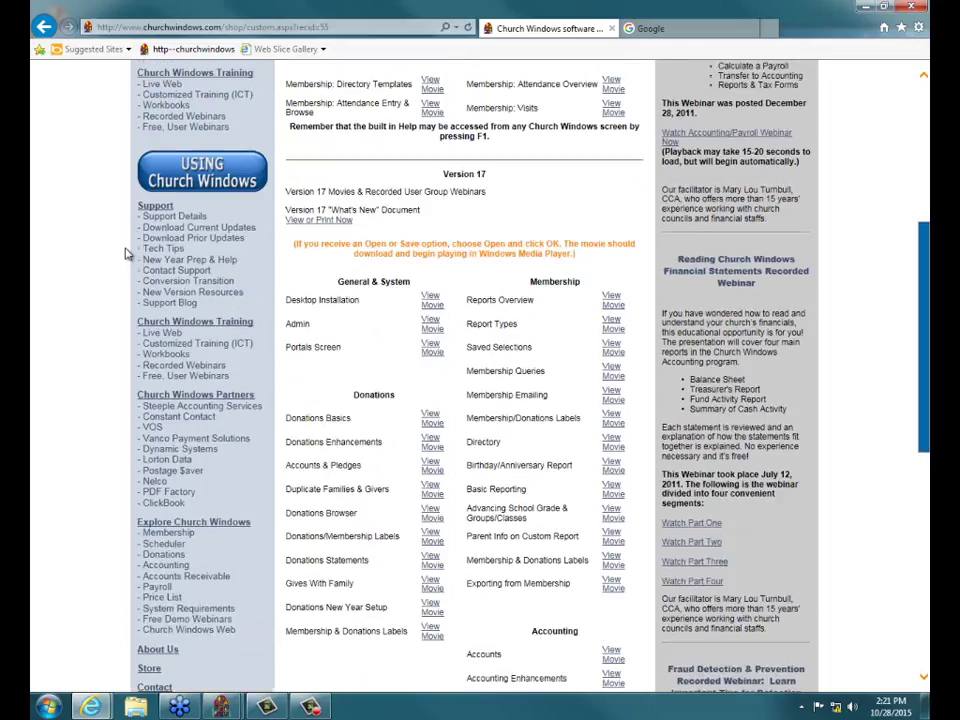
scroll(125, 254, "up", 4)
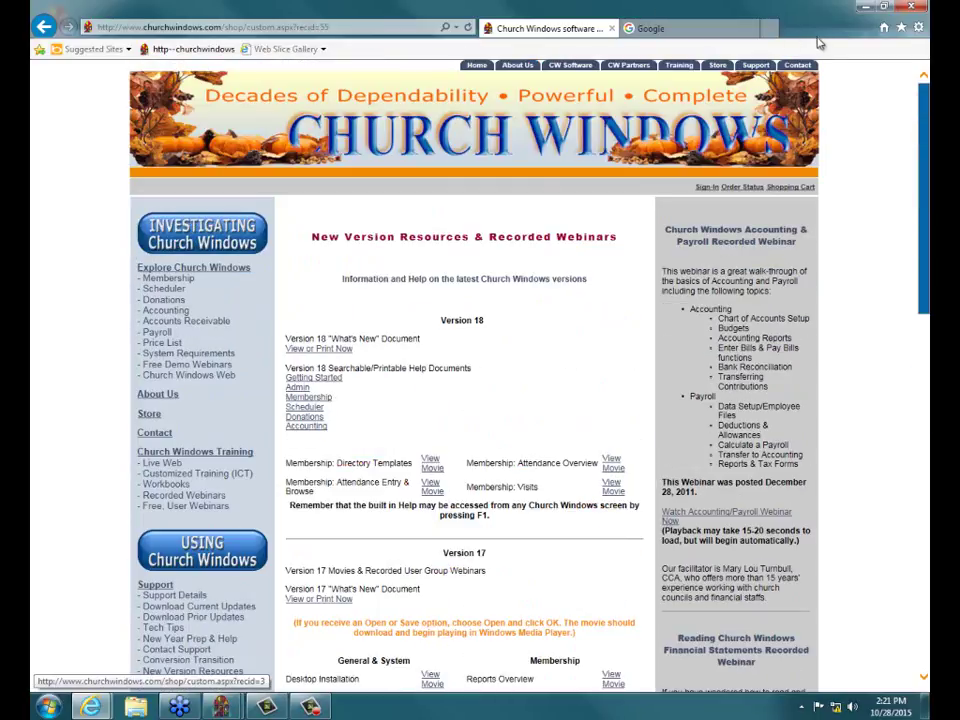
left_click(911, 10)
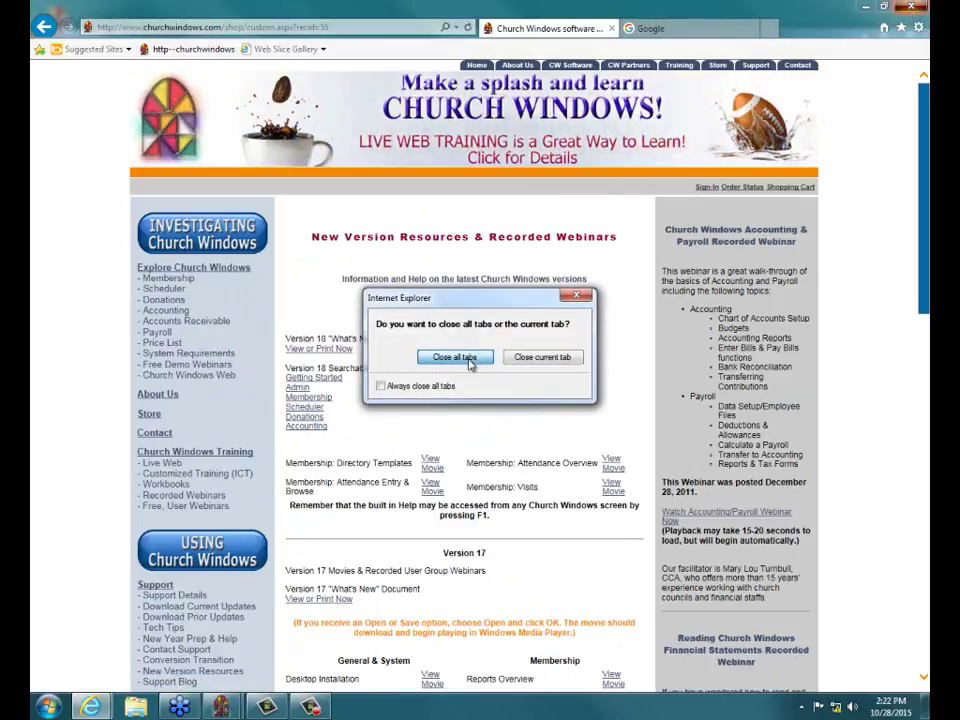
left_click(470, 362)
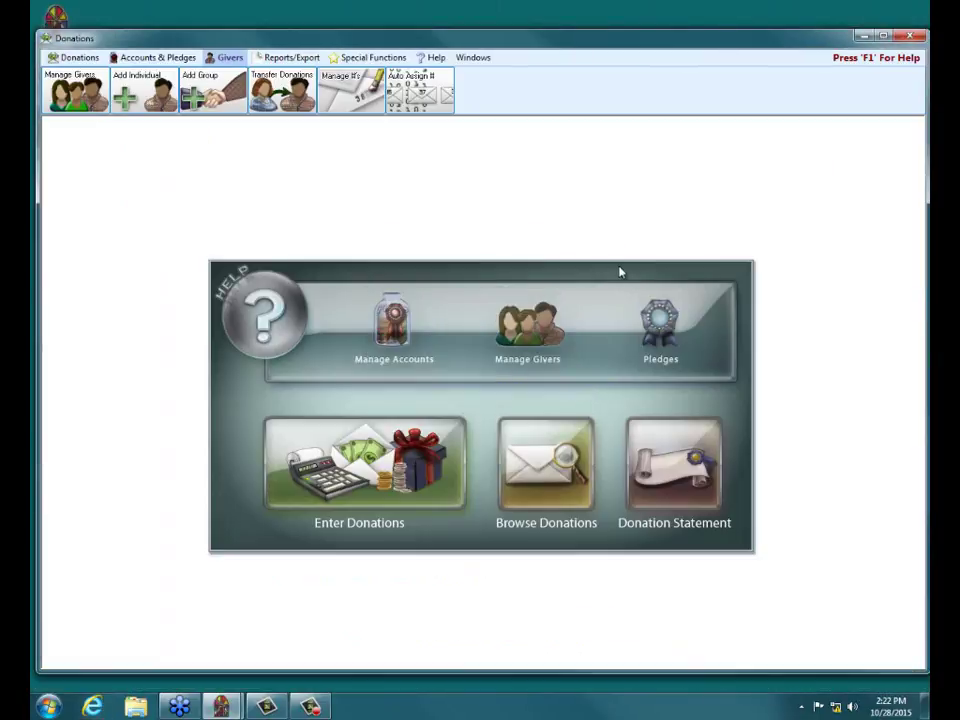